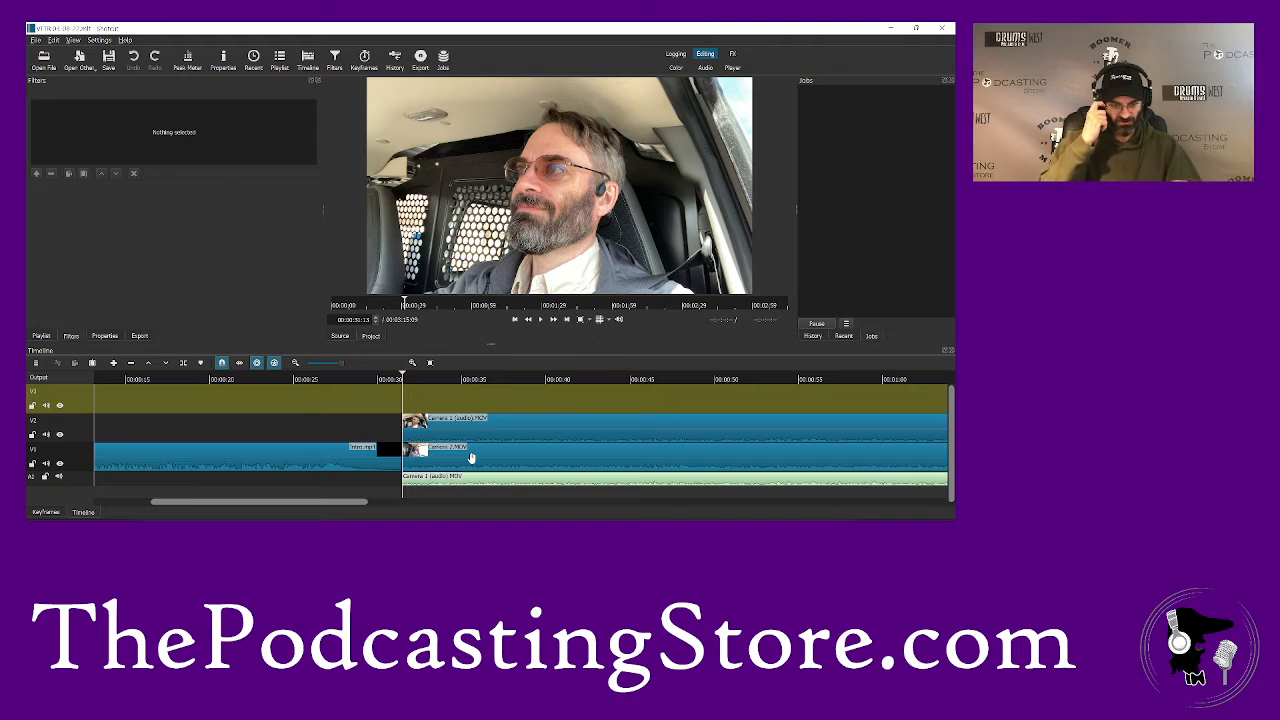
- Compare the Camera 1 and Camera 2 shots by hiding track V2 and showing it again
click(464, 435)
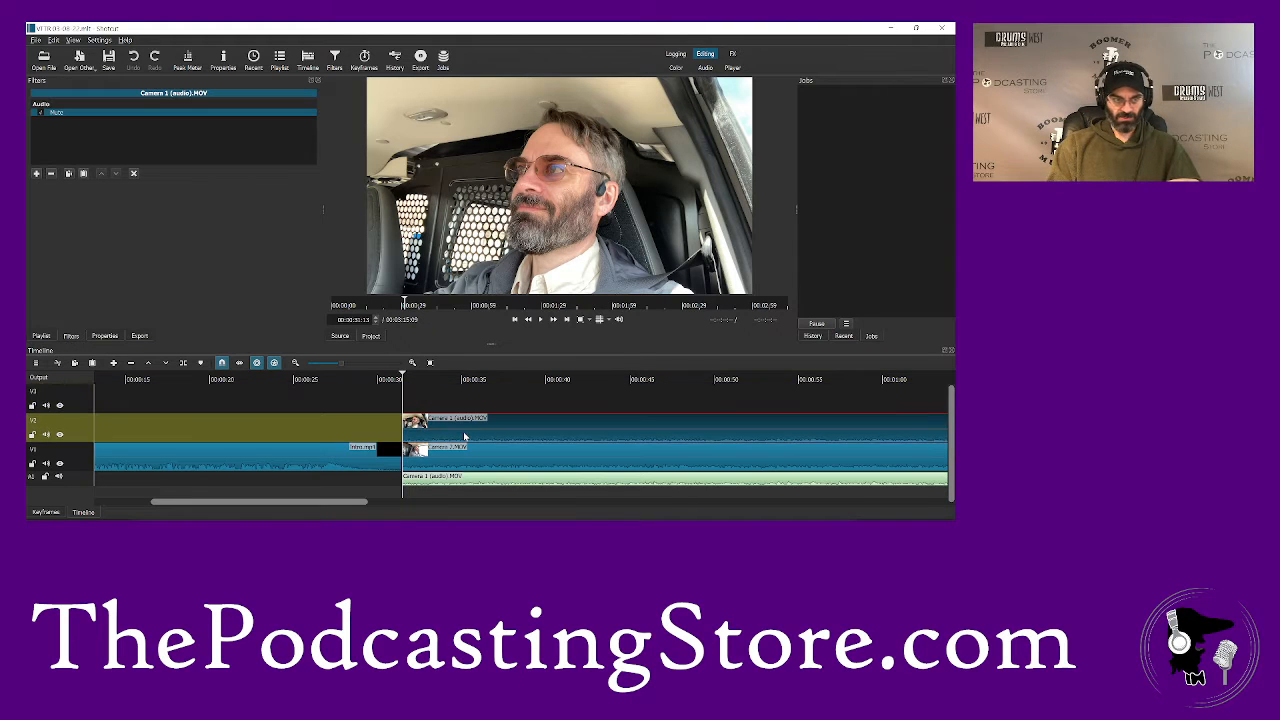
click(458, 461)
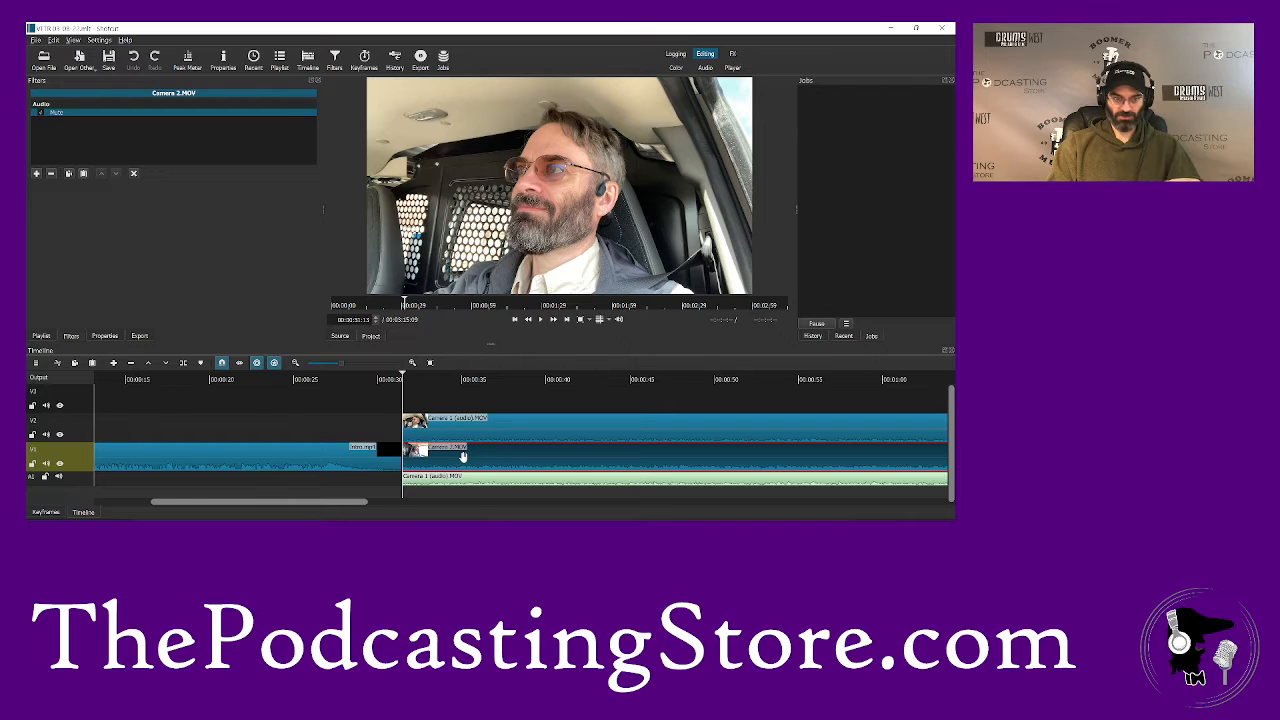
click(59, 435)
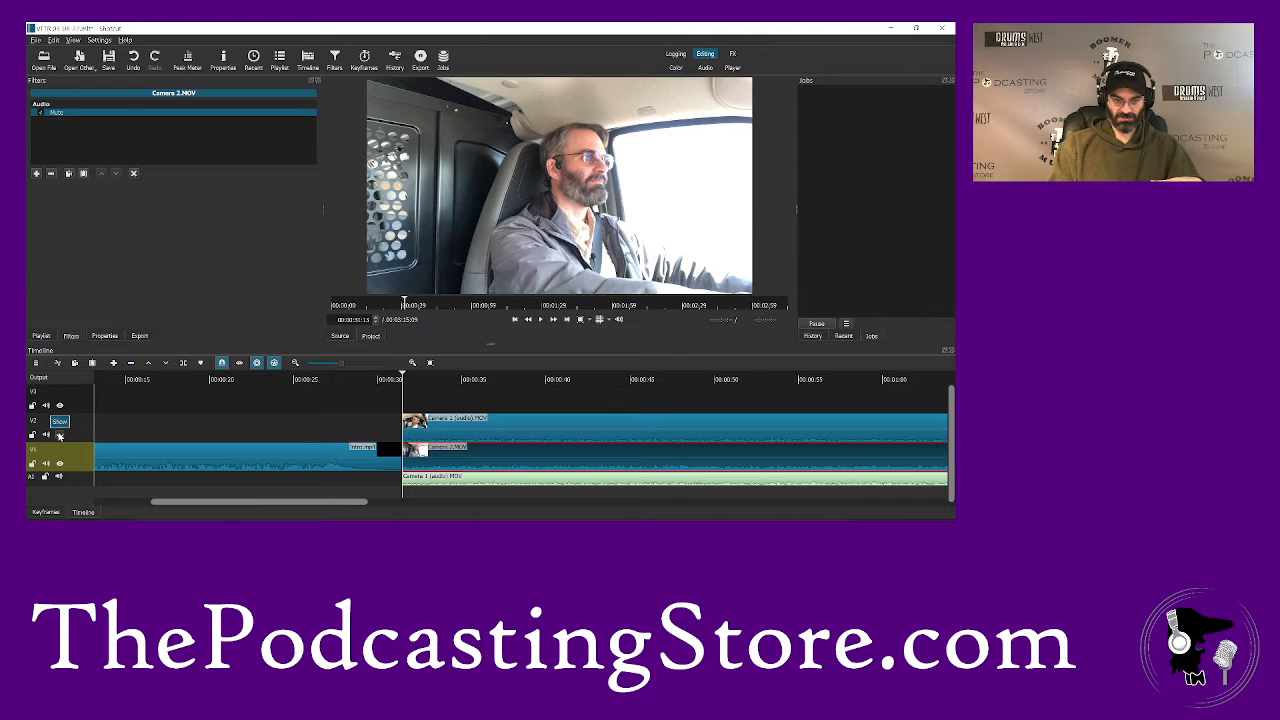
click(59, 435)
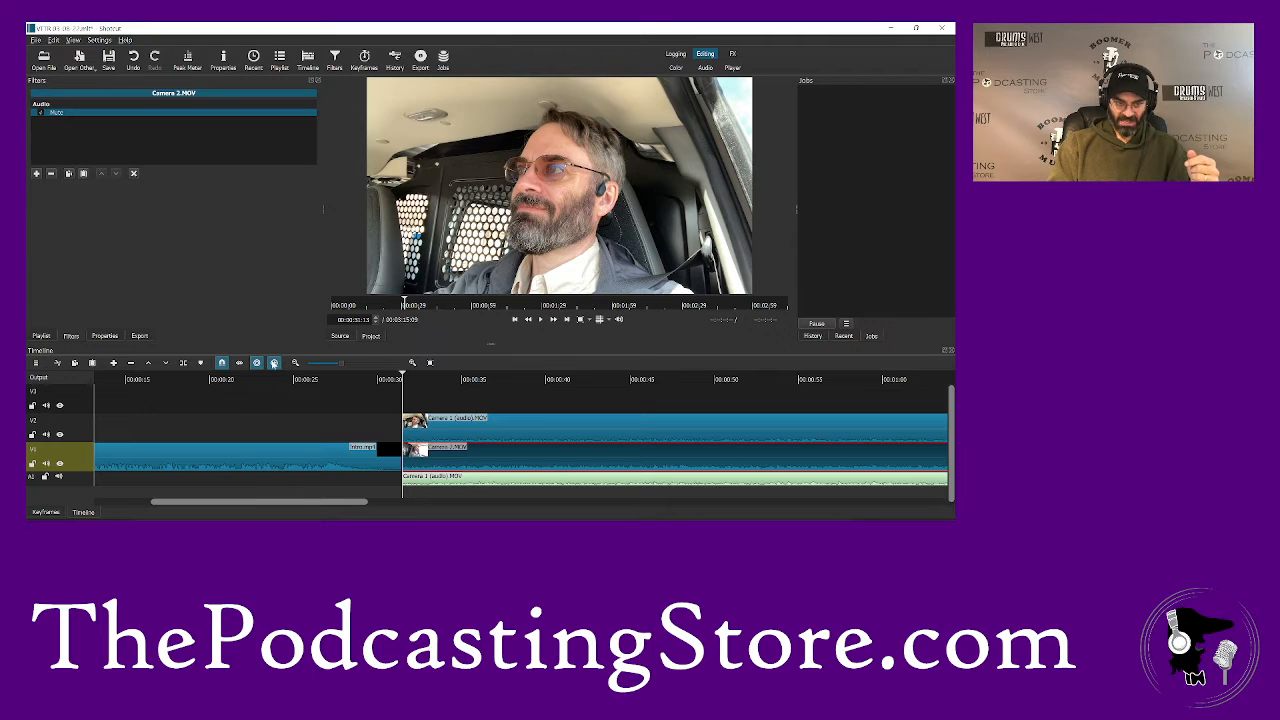
- Try to move the Camera 2 clip from V1 up to V3 with ripple on, and undo the move
click(257, 365)
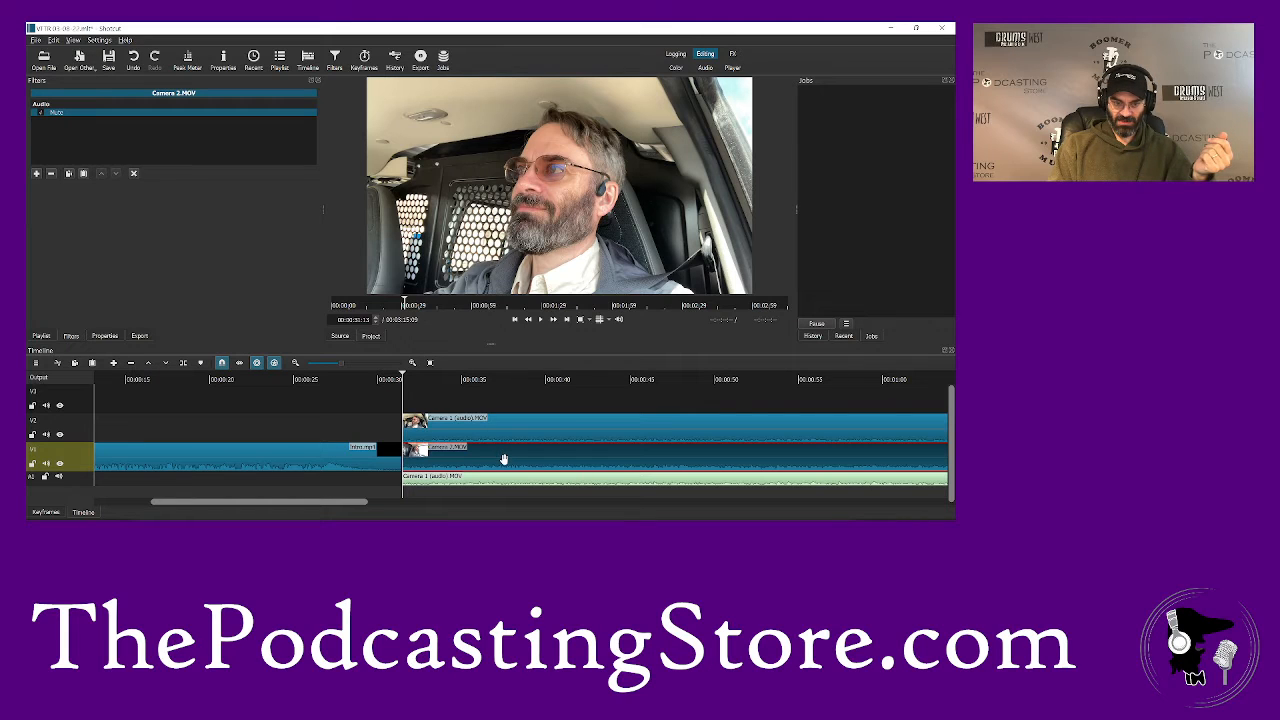
drag(504, 459, 511, 392)
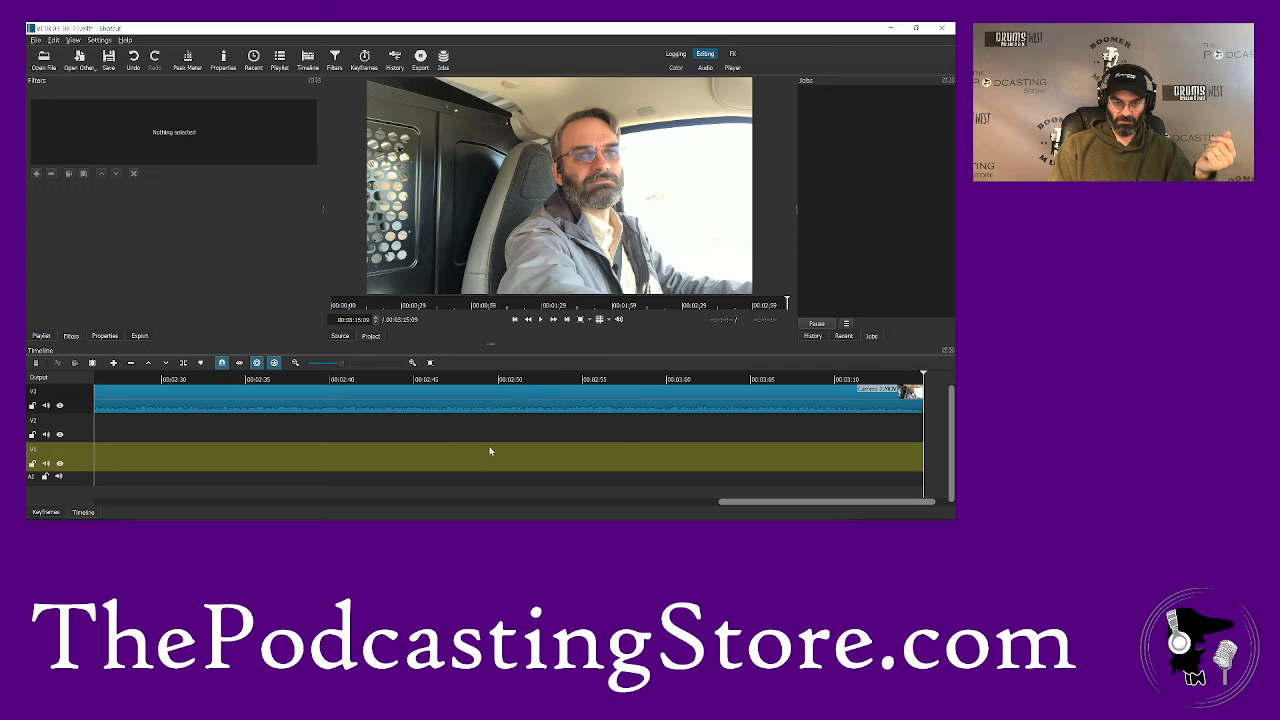
drag(729, 503, 106, 503)
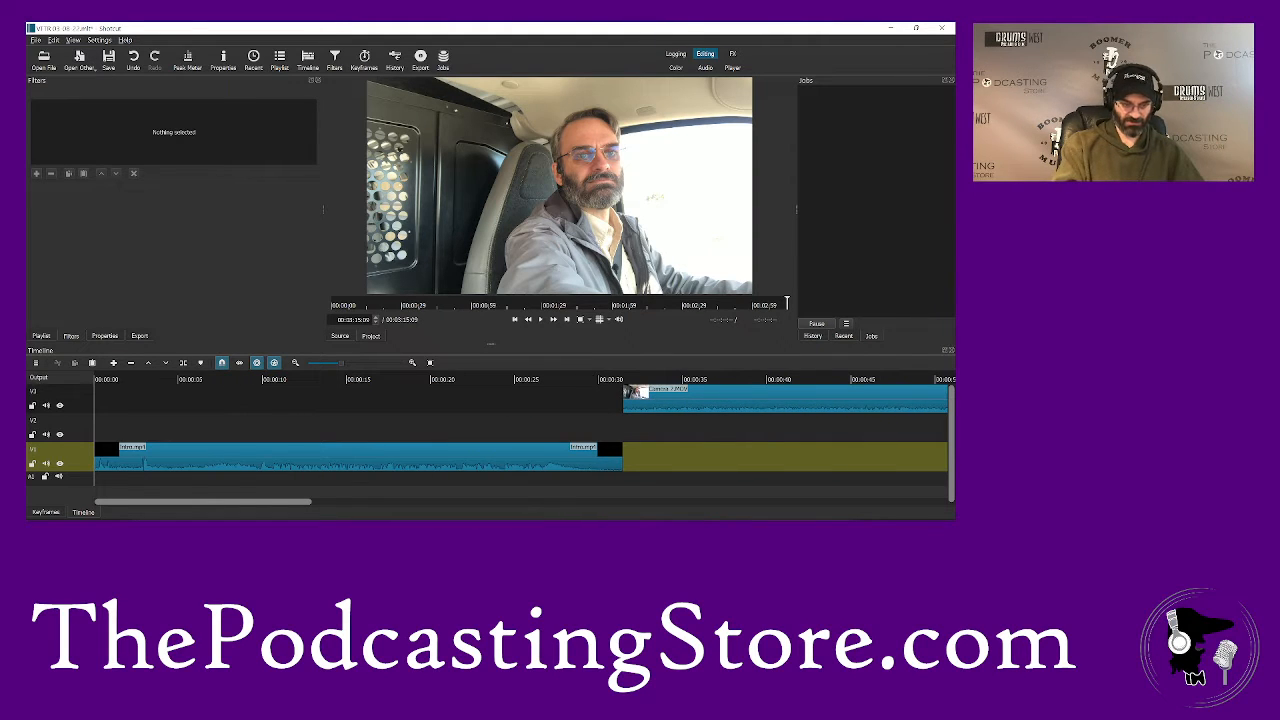
key(ctrl+z)
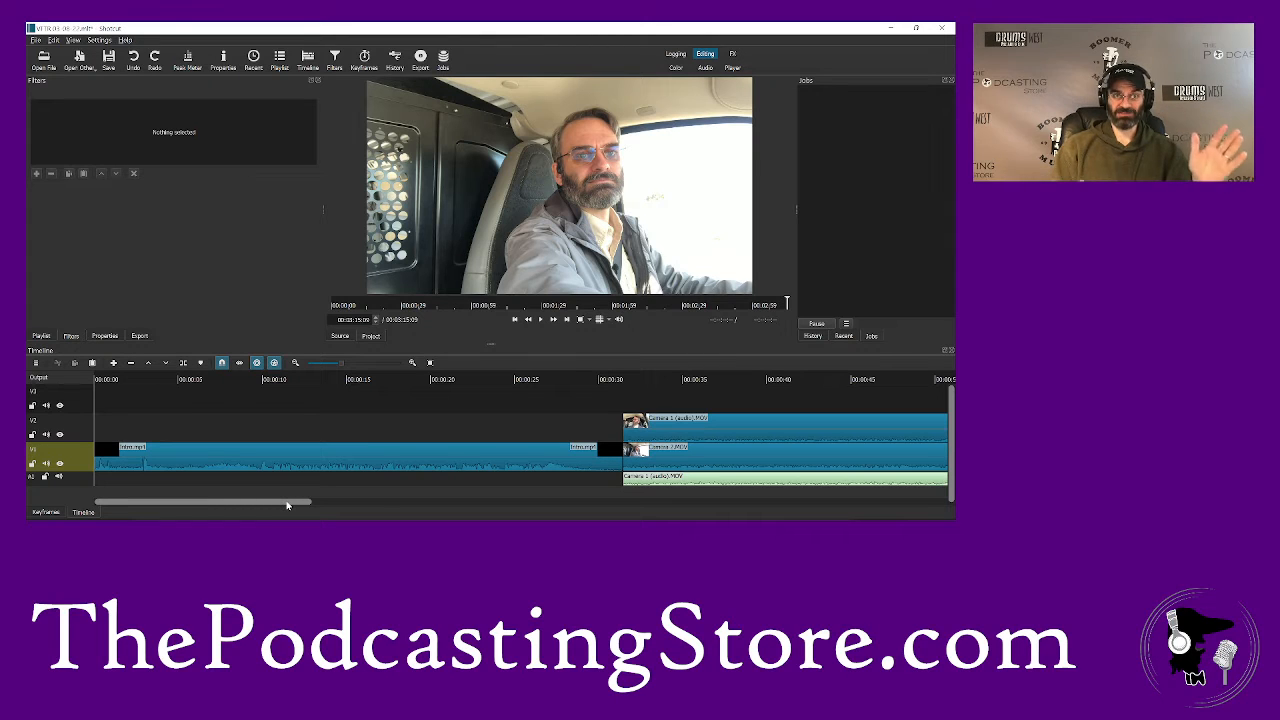
- Go to the start of the camera clips and add a Fade In Video filter to the Camera 1 clip on V2
drag(287, 505, 340, 505)
click(375, 382)
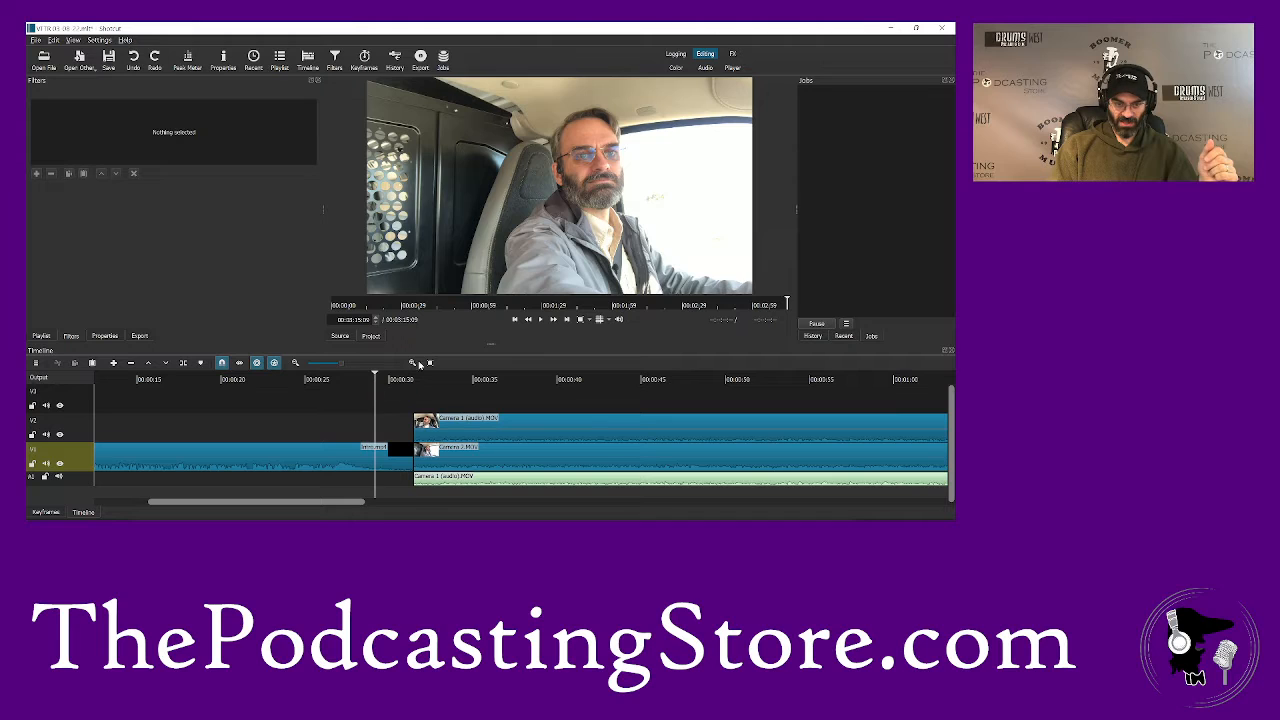
click(566, 320)
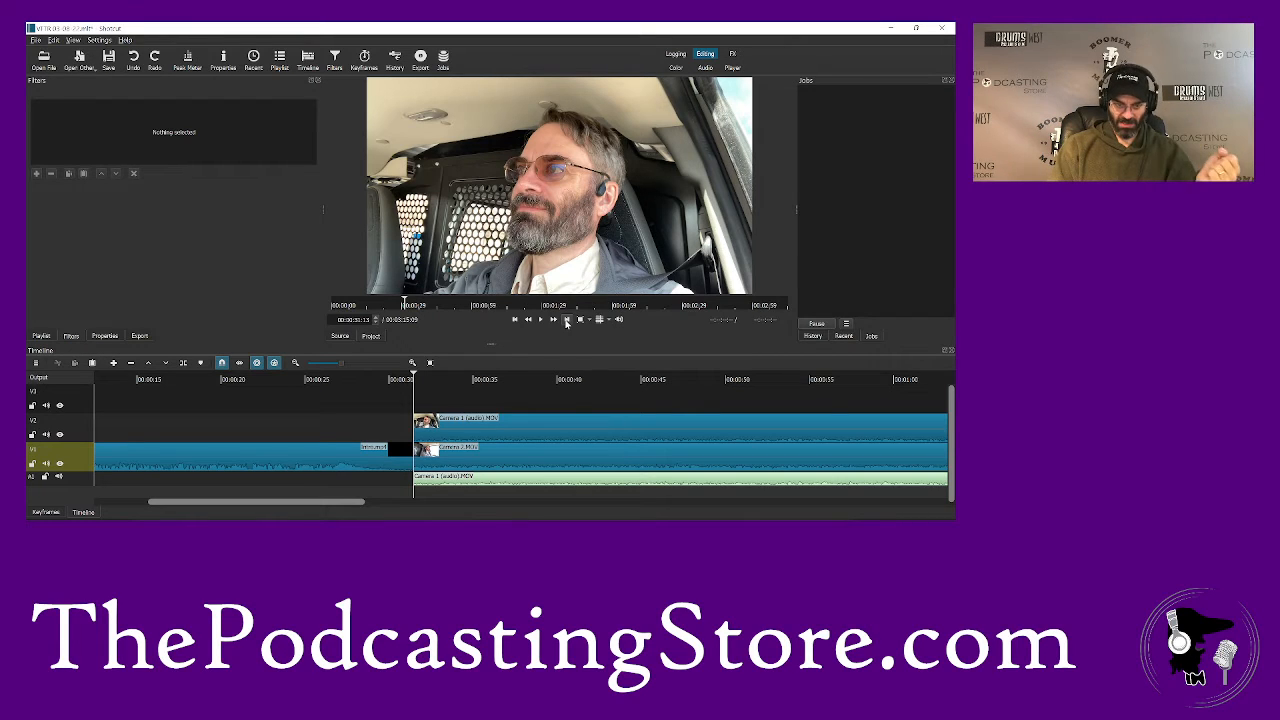
click(470, 434)
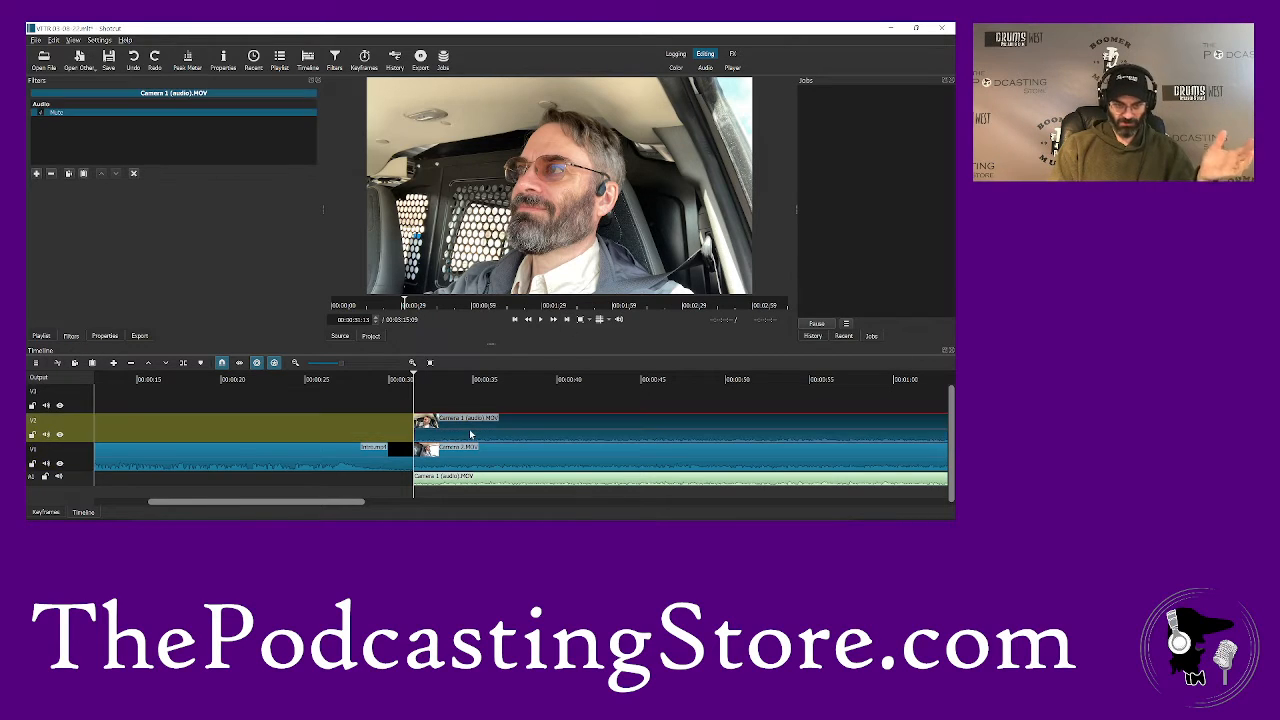
click(35, 175)
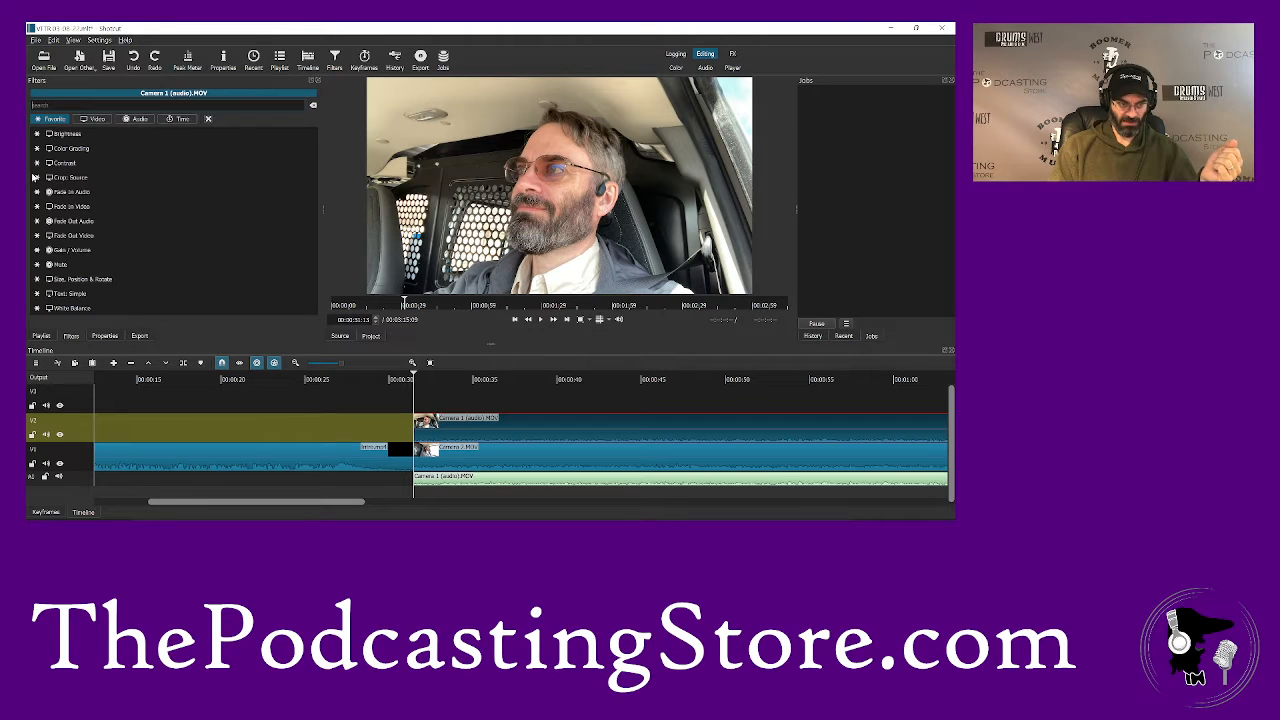
click(75, 207)
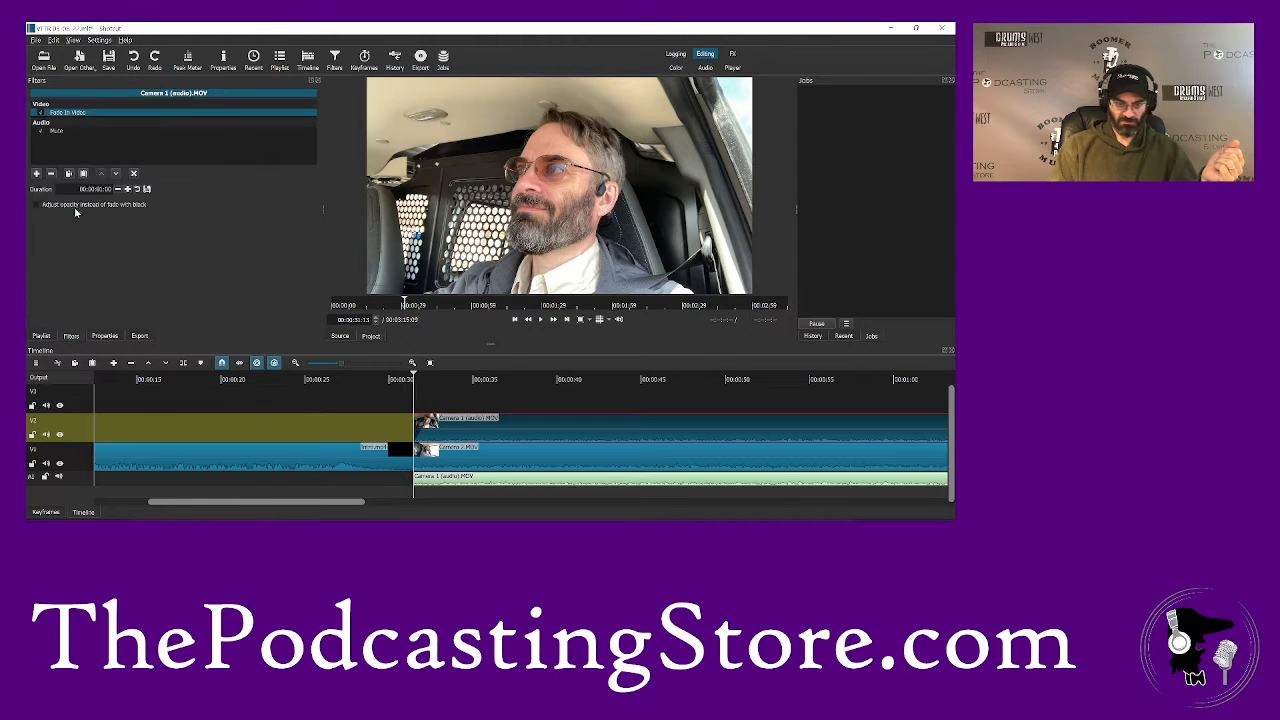
- Add a Fade In Audio filter to the Camera 1 audio clip on A2 and play back the transition from the intro
click(427, 482)
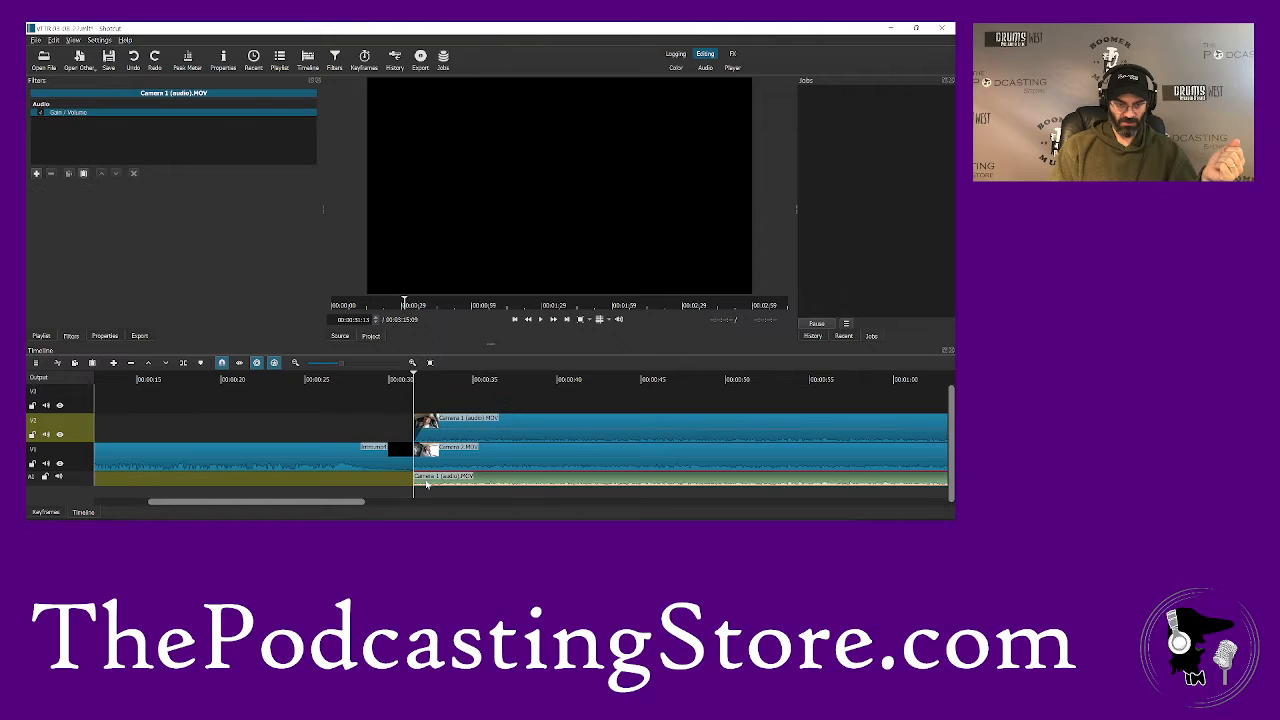
click(36, 174)
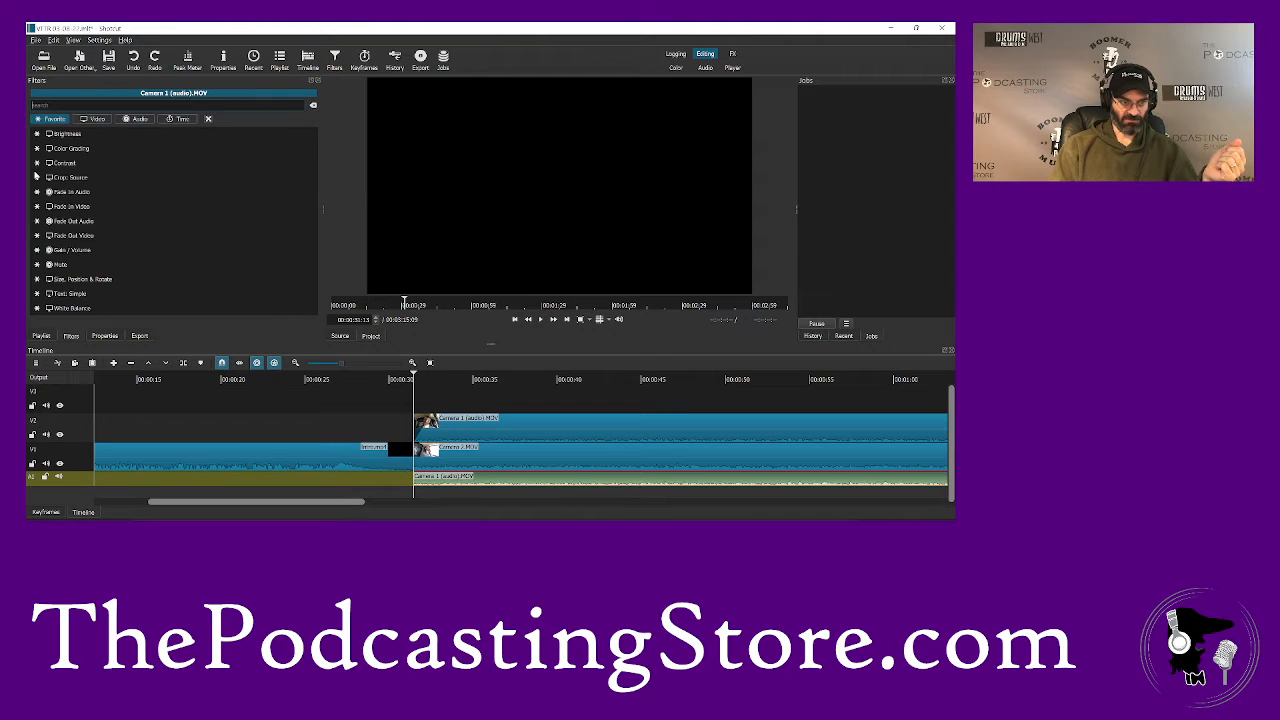
click(86, 195)
click(371, 378)
key(space)
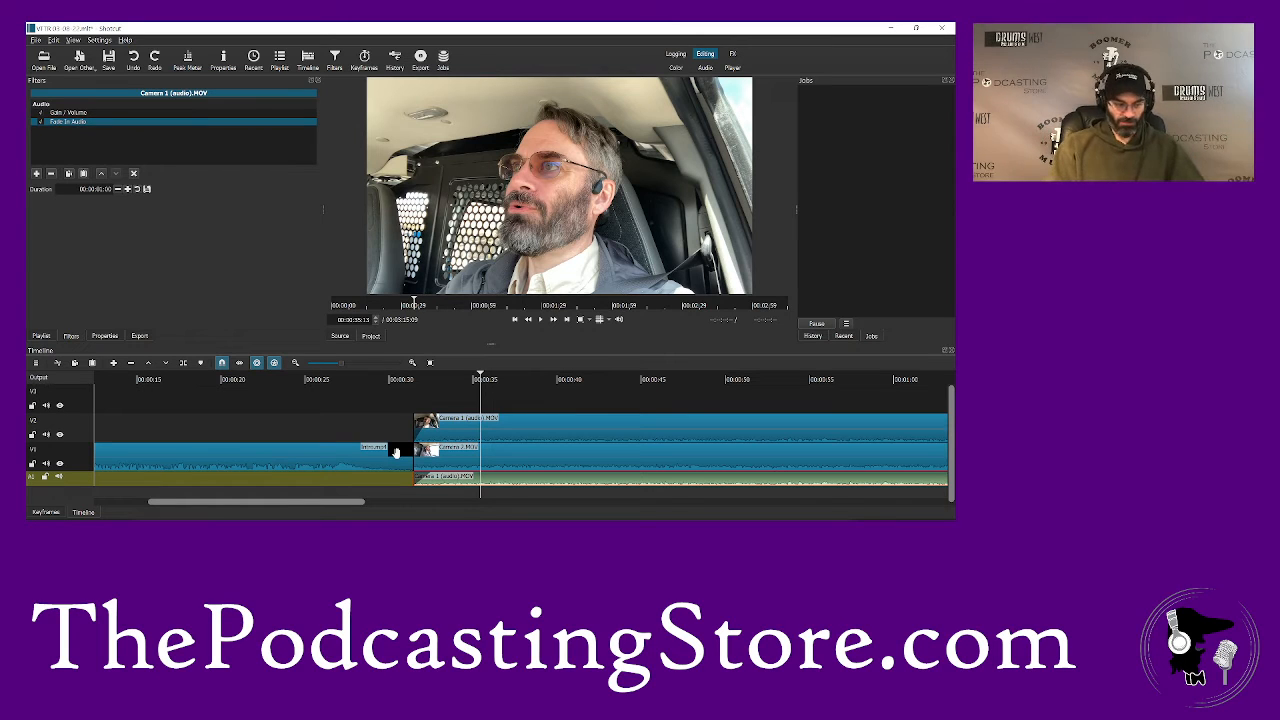
- Add a Text: Simple filter to the Camera 1 clip on V2 and enter the speaker's full name as its text
click(508, 428)
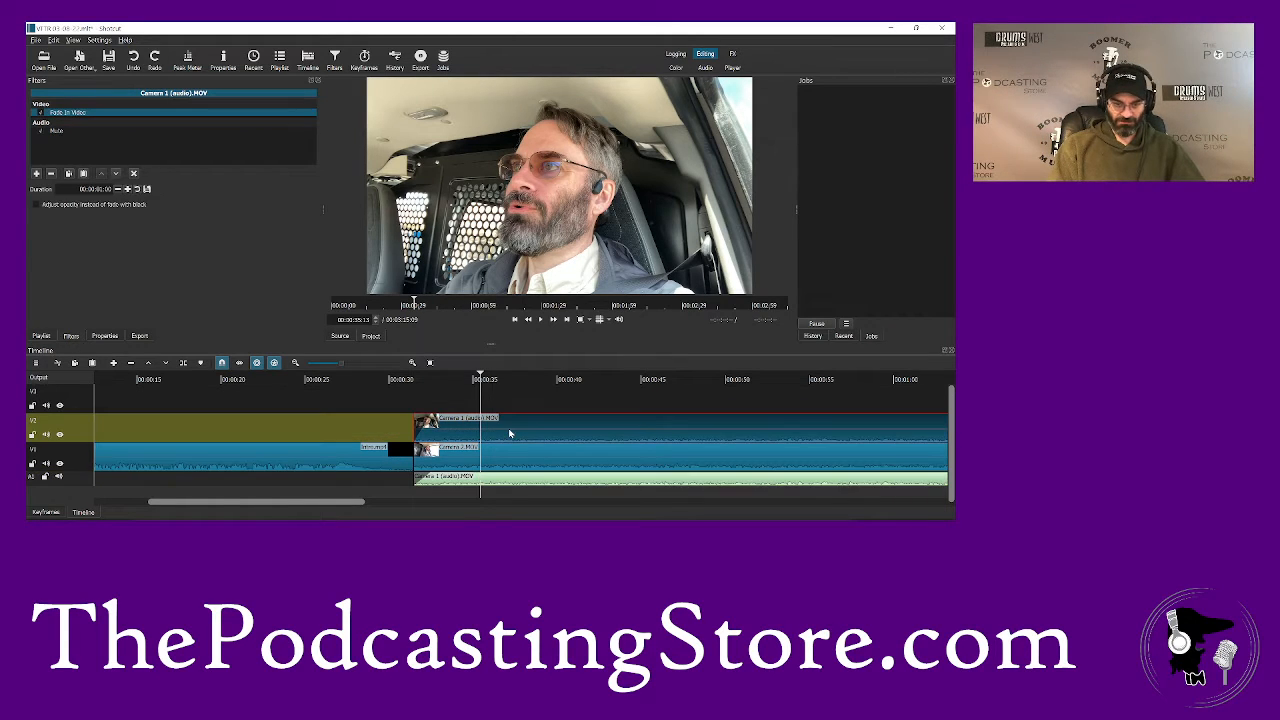
click(37, 174)
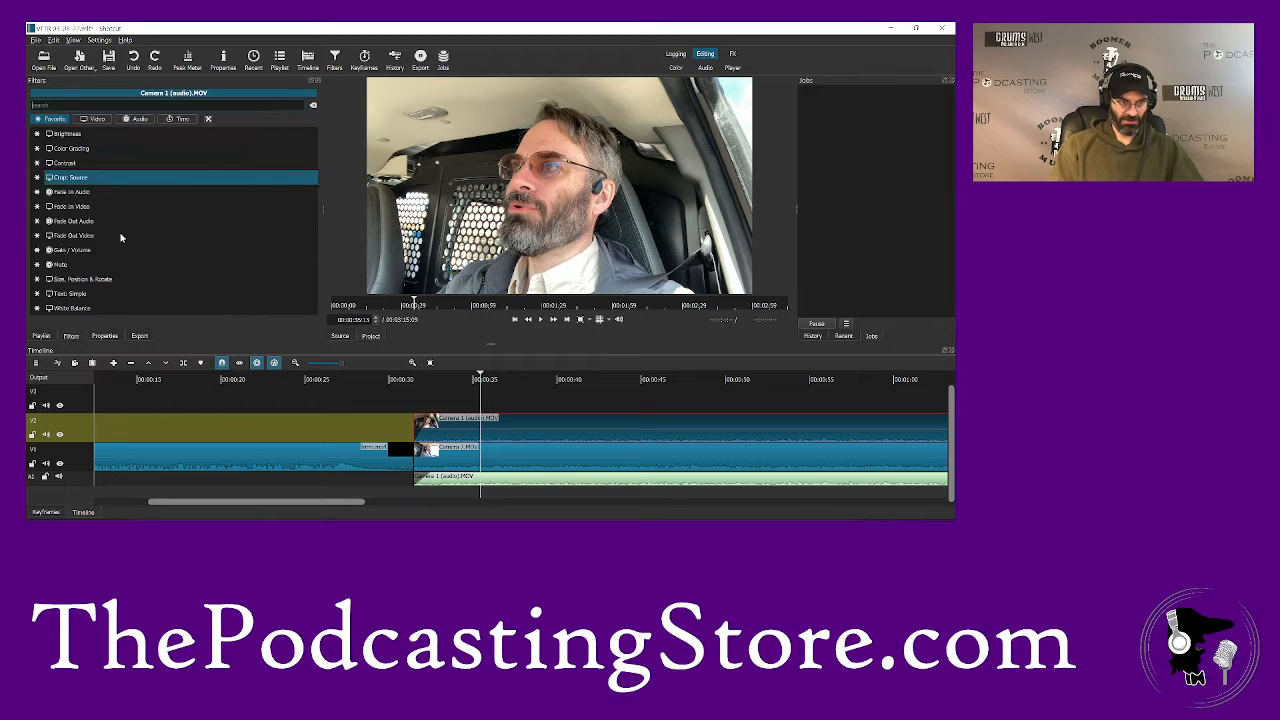
click(92, 294)
drag(116, 216, 62, 201)
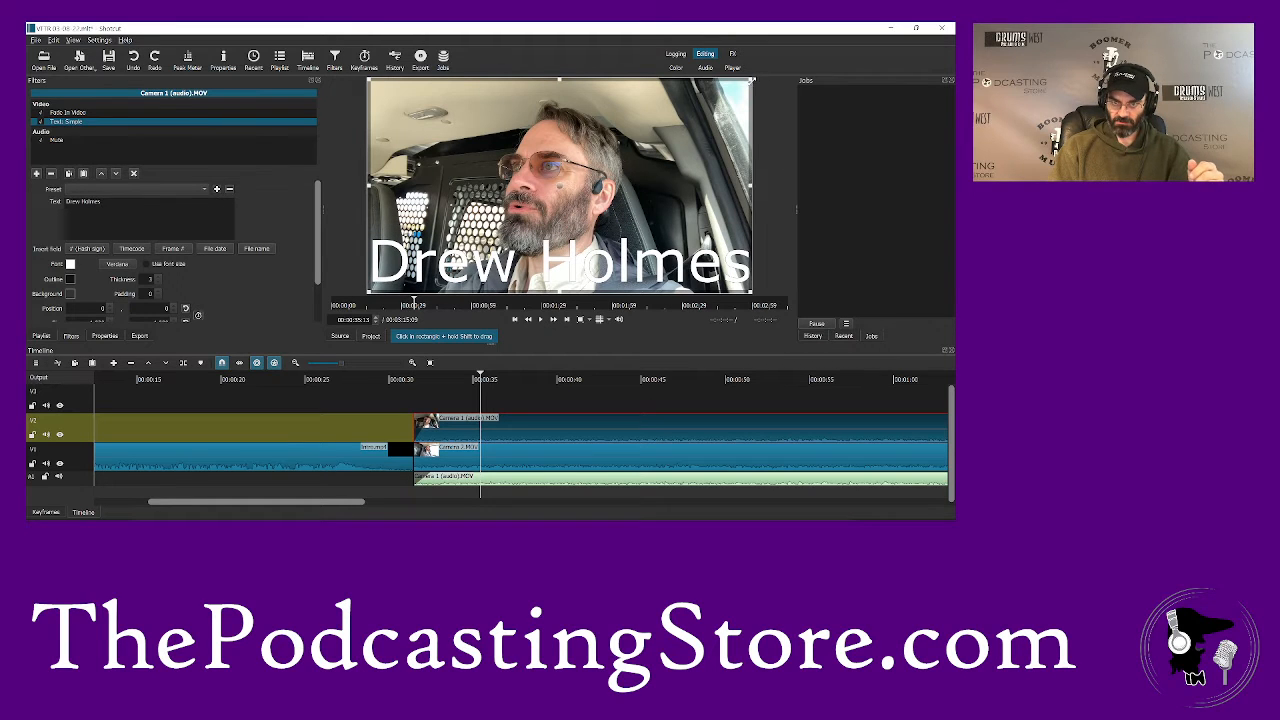
- Shrink the name text, place it near the lower centre of the picture, and colour it purple #55007f
drag(752, 78, 524, 224)
mouse_move(447, 255)
mouse_down()
mouse_move(590, 253)
mouse_move(572, 258)
mouse_up()
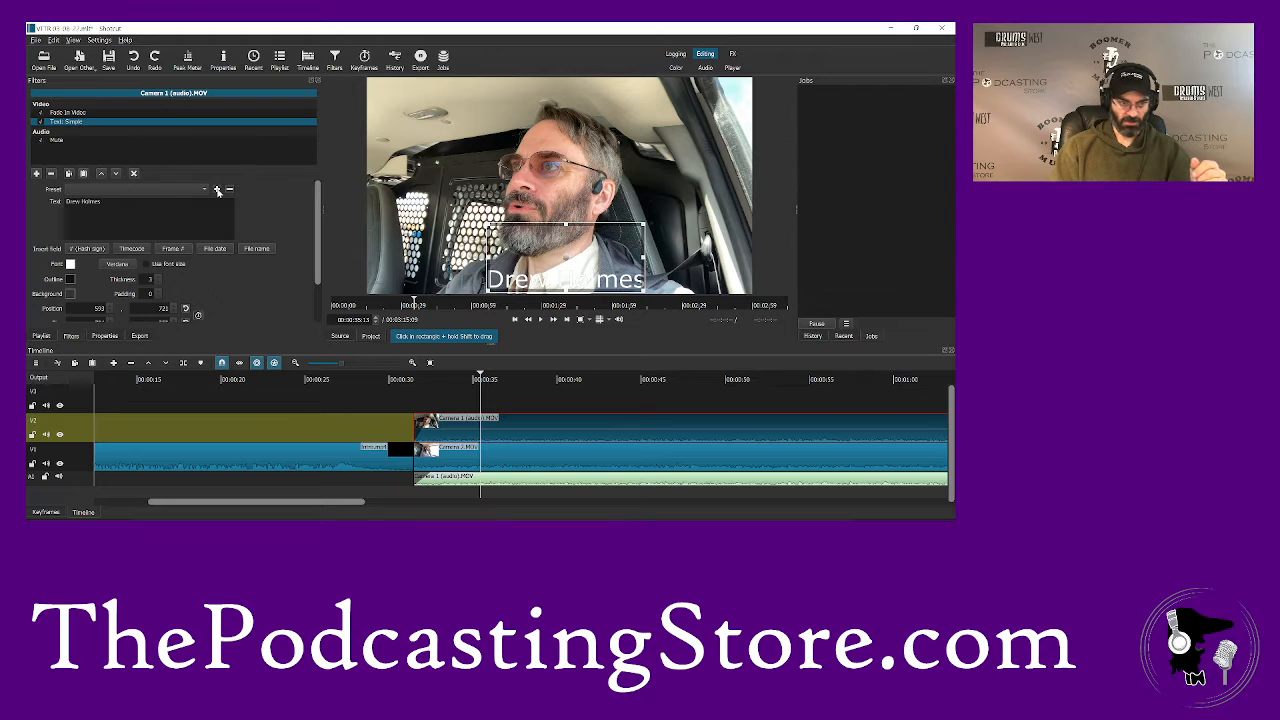
click(70, 264)
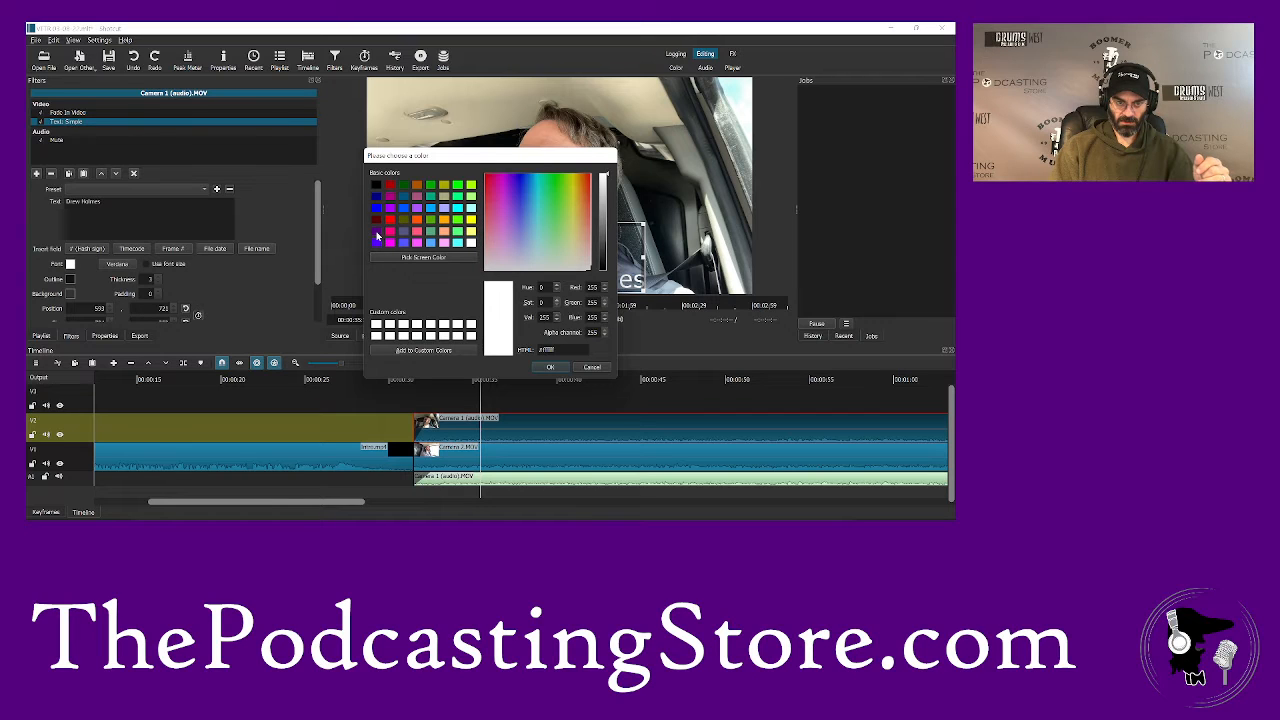
click(377, 236)
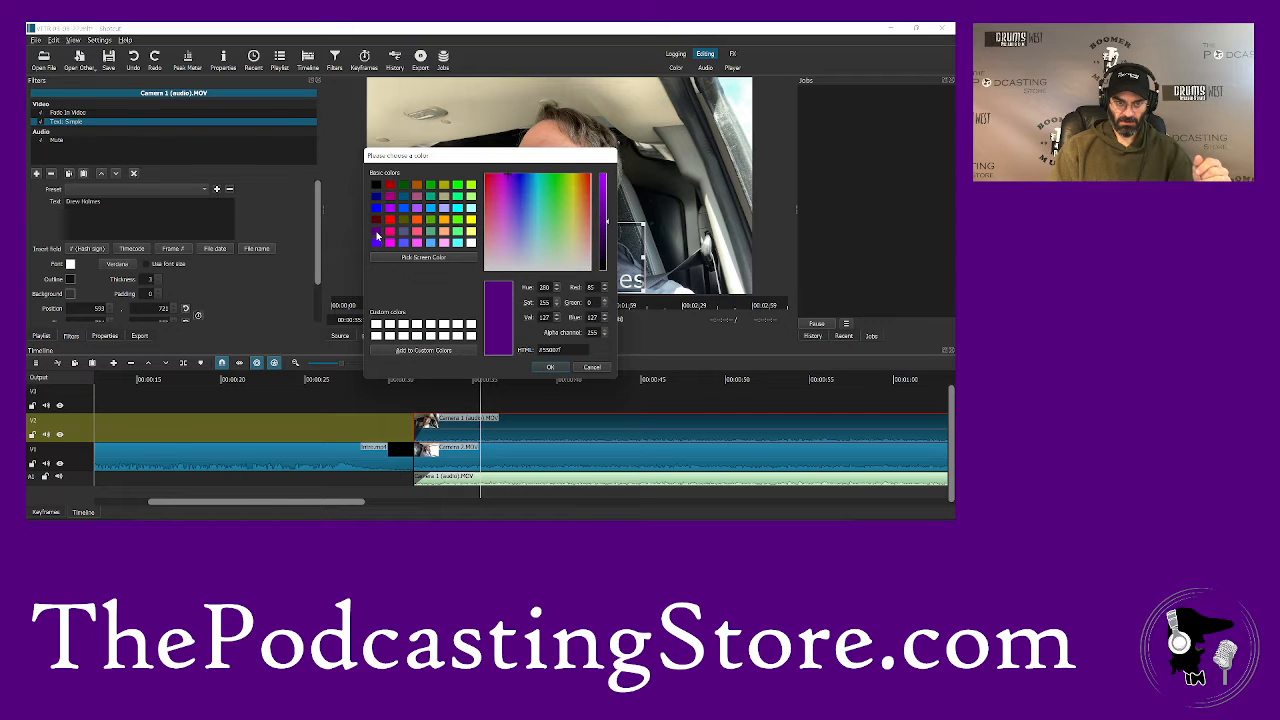
click(549, 368)
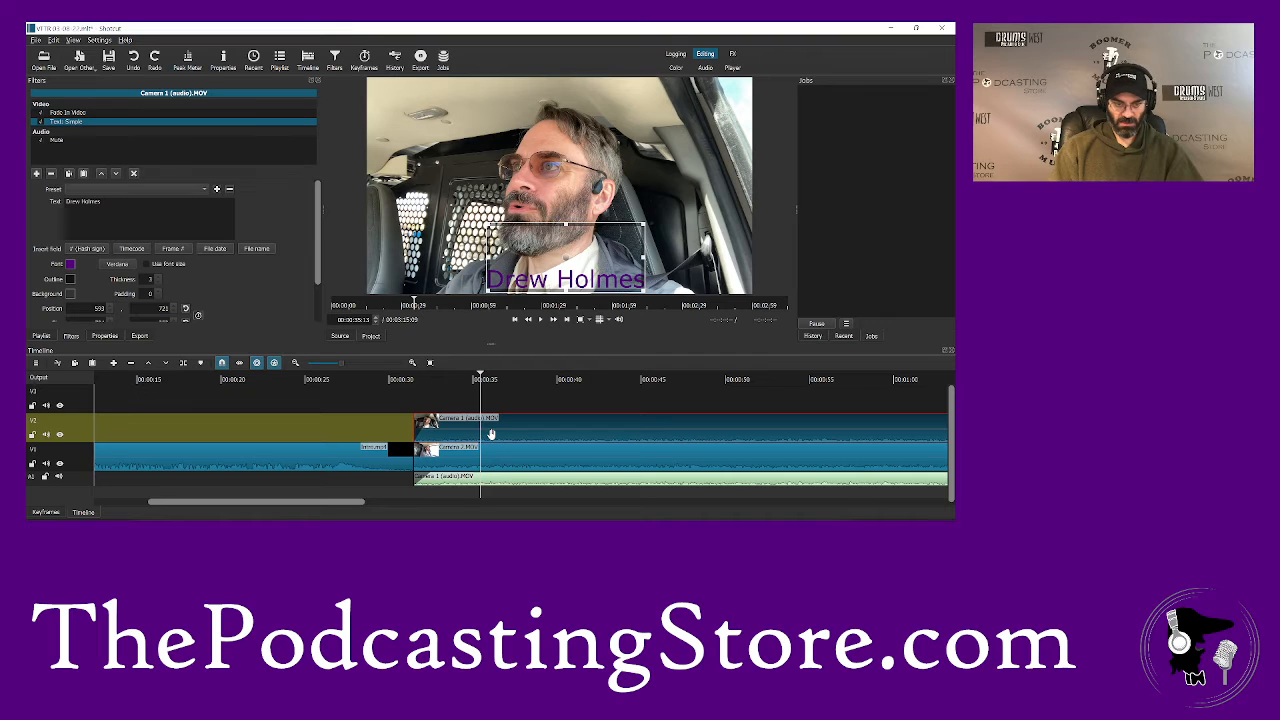
- Turn off both ripple options and split the Camera 1 clip on V2 at 00:00:35:13
click(256, 363)
click(274, 363)
key(s)
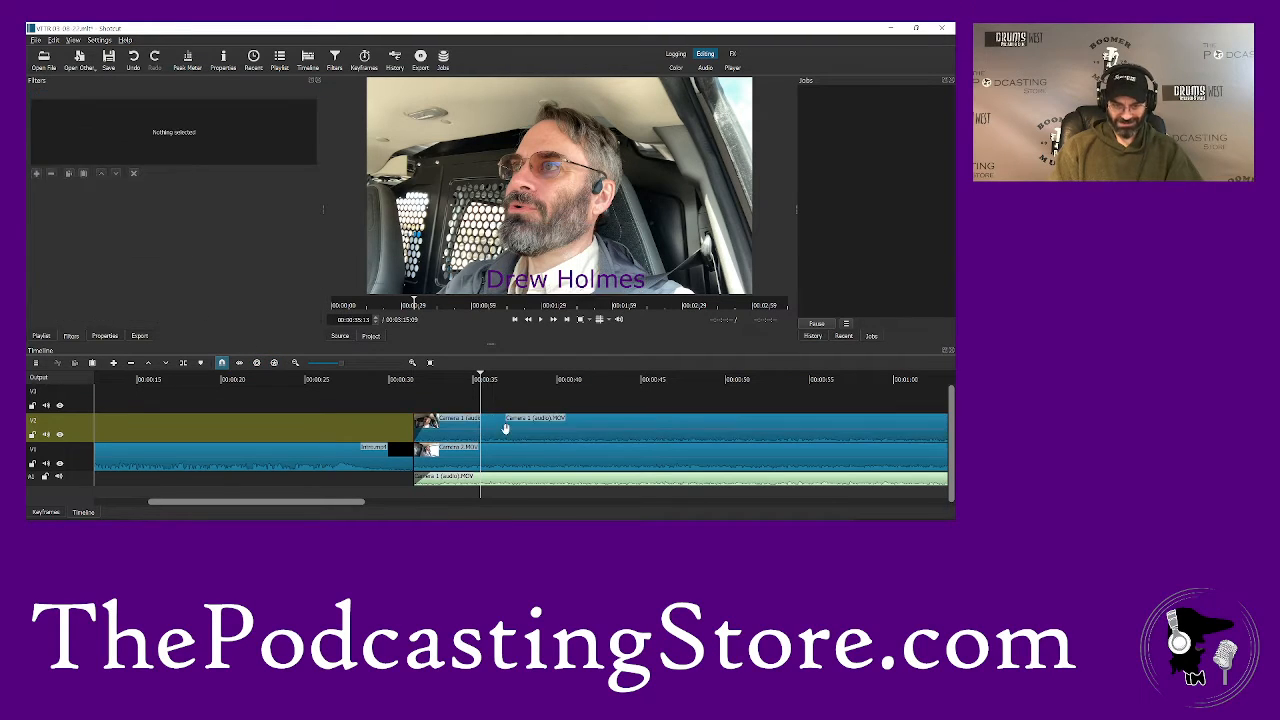
- Disable the Text: Simple filter on the first Camera 1 segment and play back from within that segment
click(505, 428)
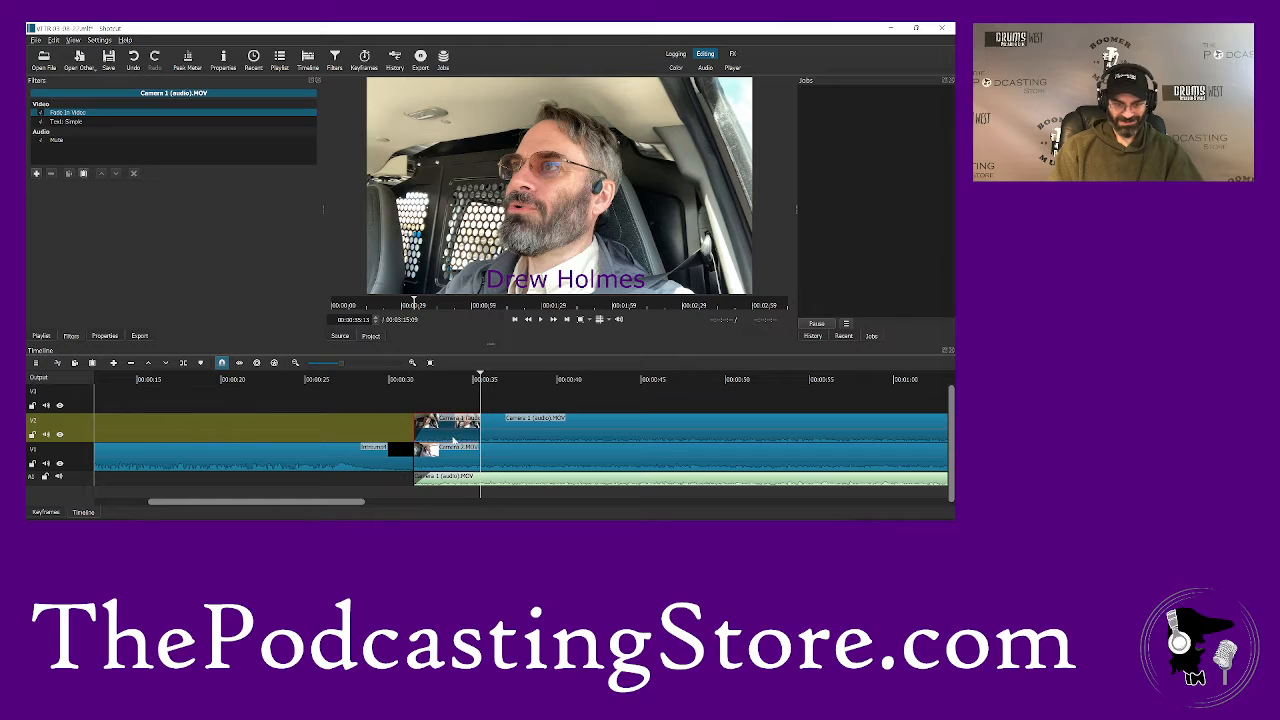
click(60, 121)
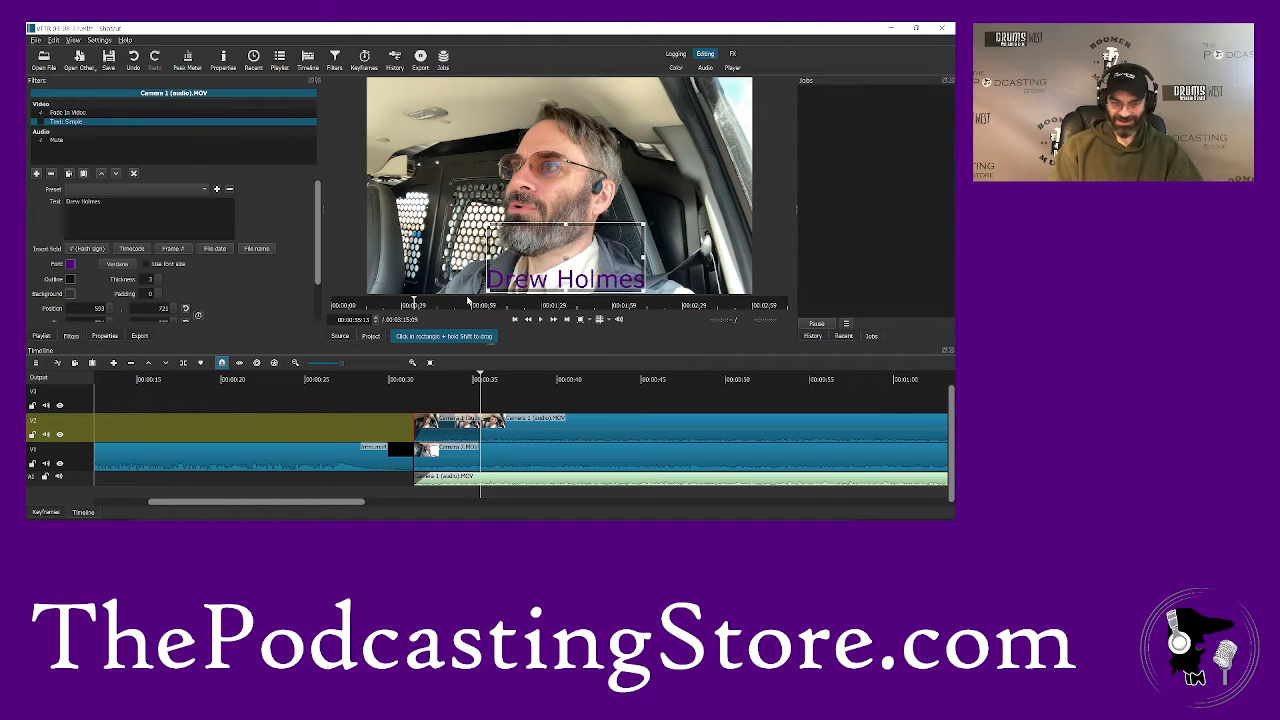
click(441, 377)
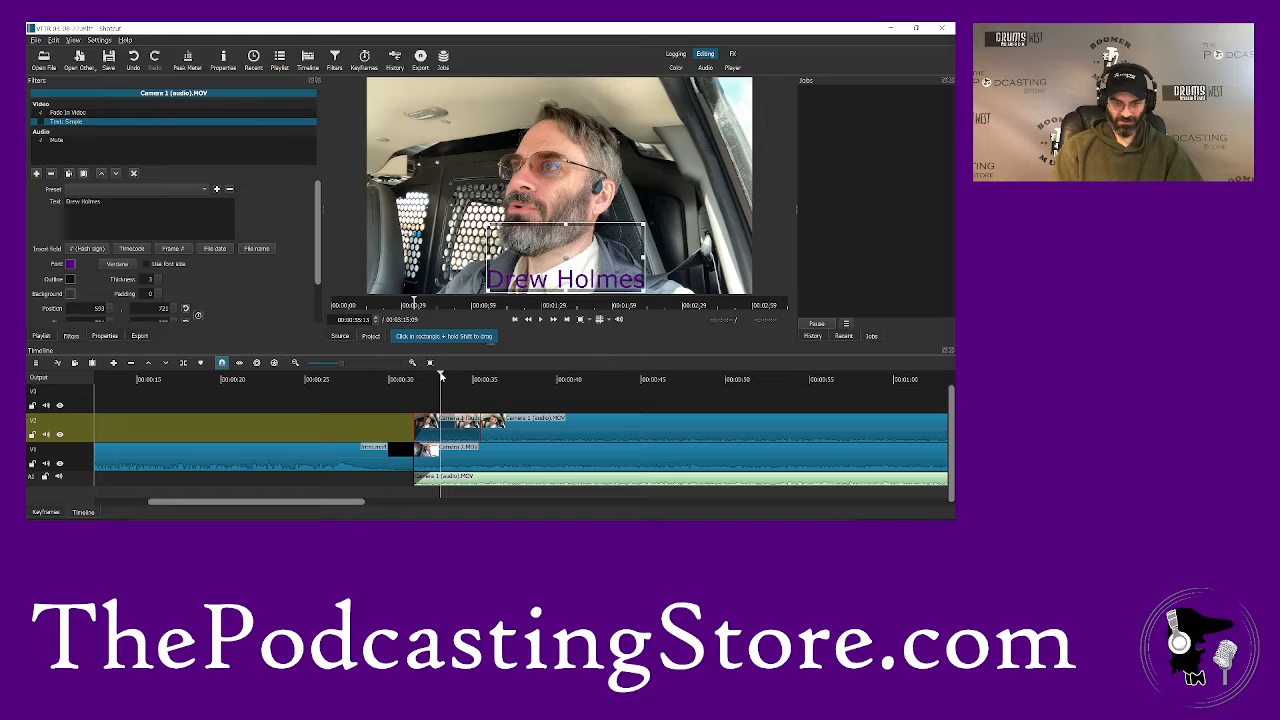
key(space)
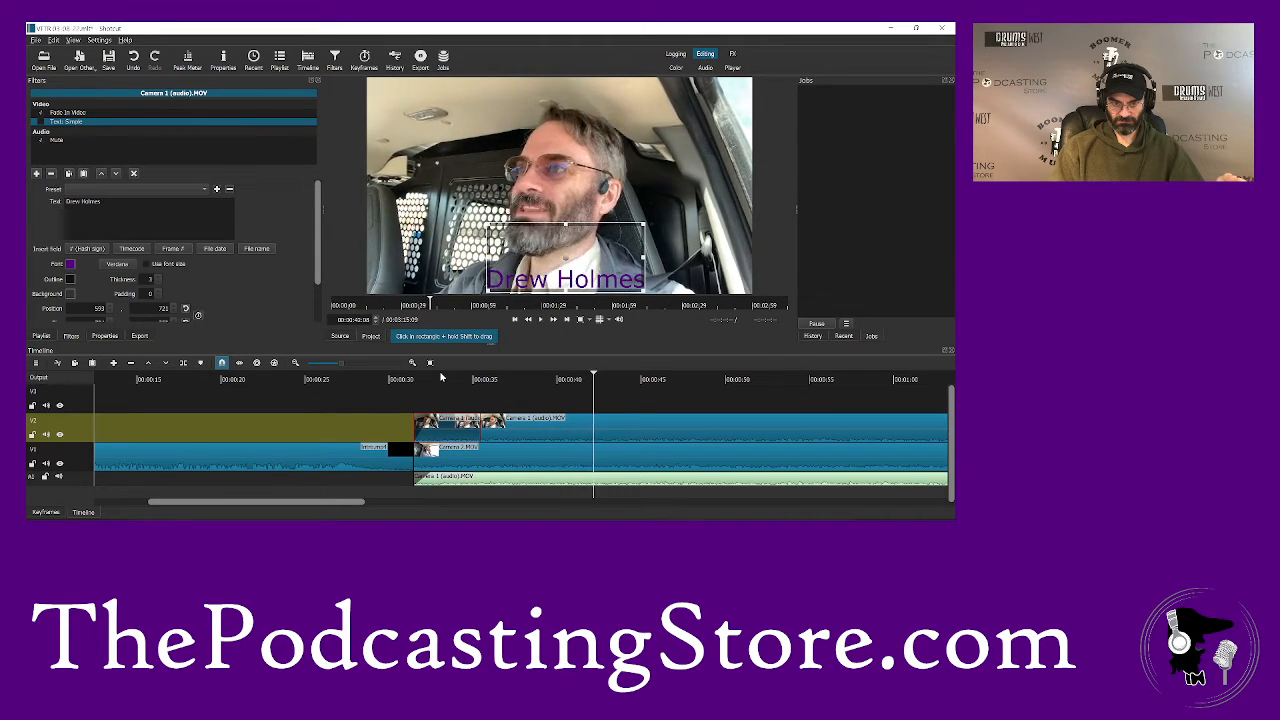
- Split the Camera 1 clip on V2 at about 42 seconds and disable the text filter on the segment after the cut
click(601, 427)
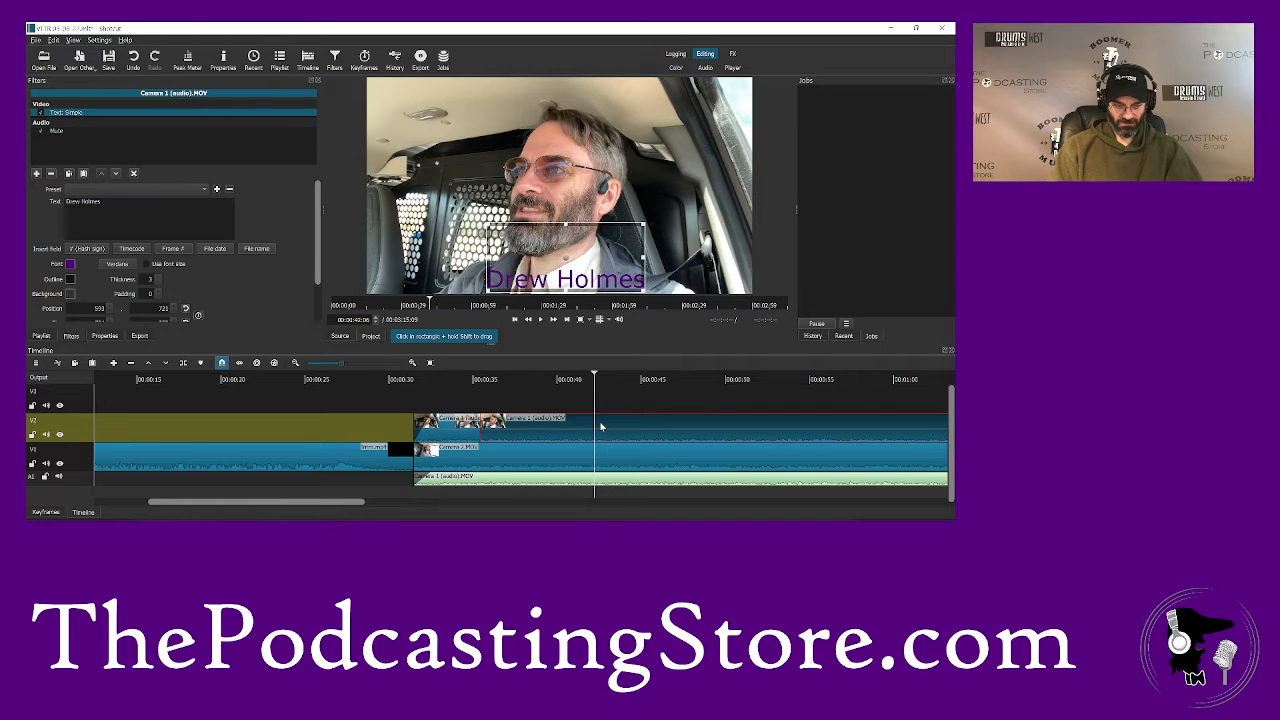
key(s)
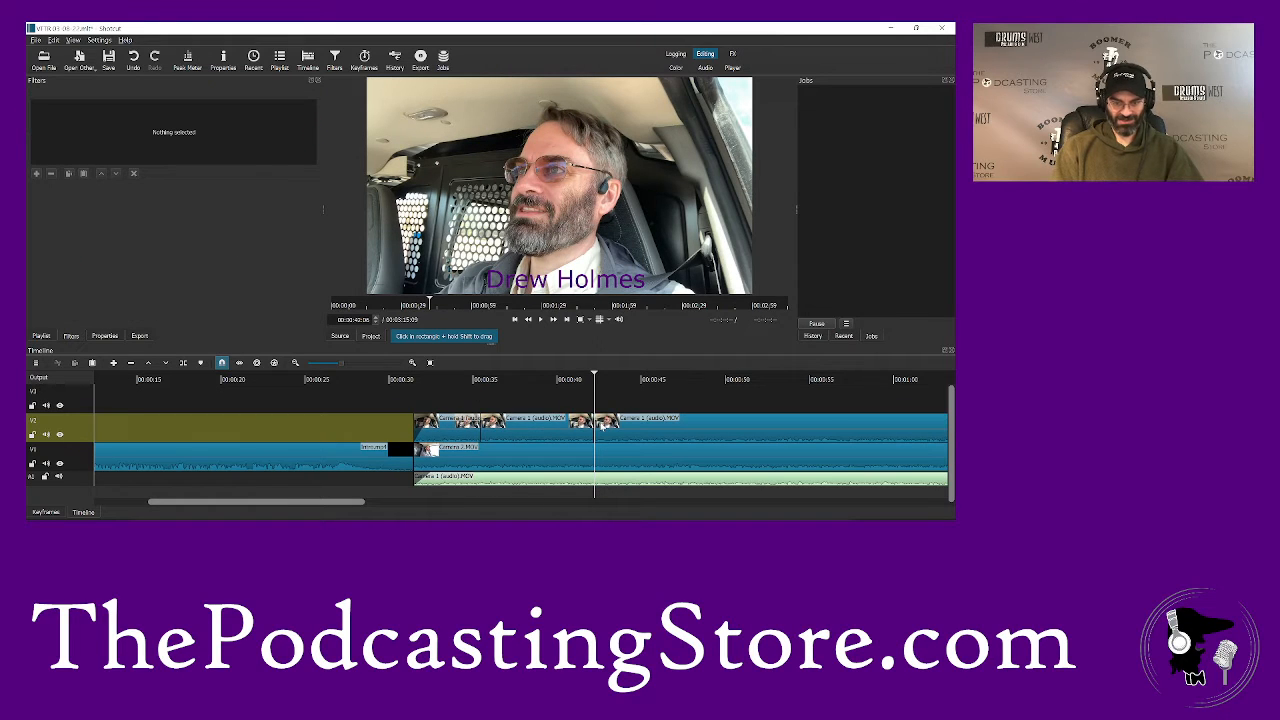
click(603, 424)
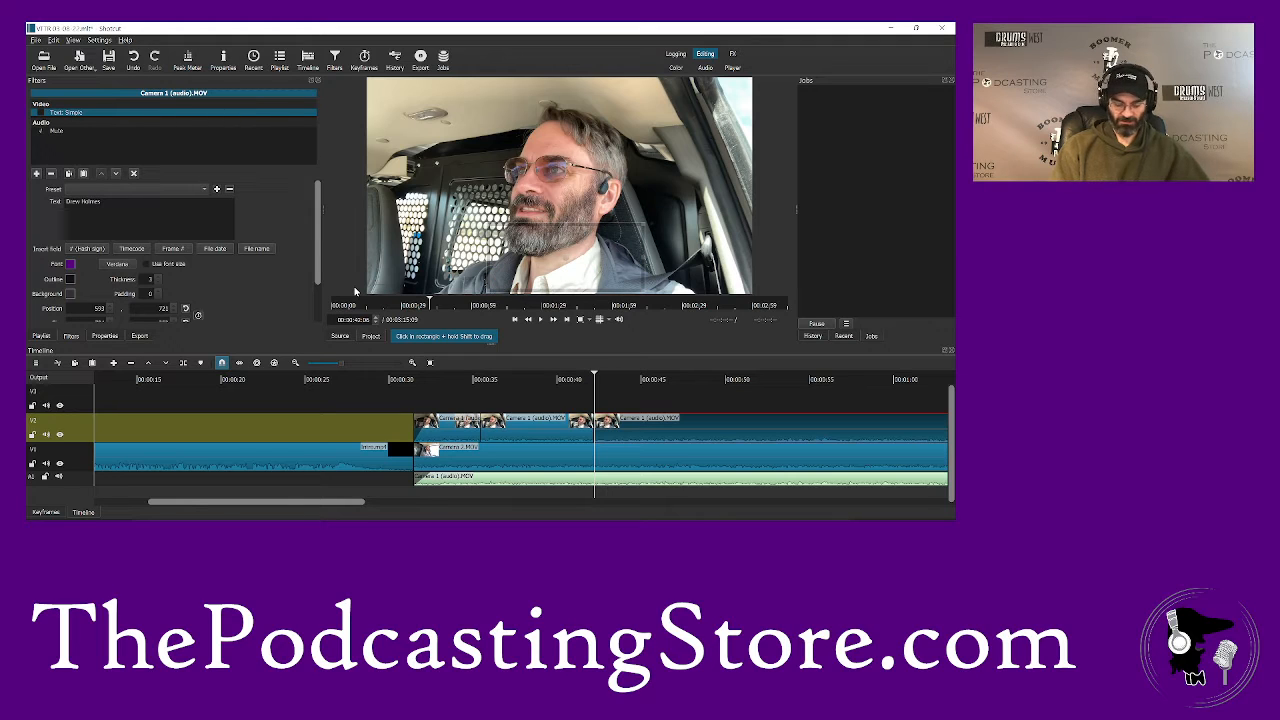
key(space)
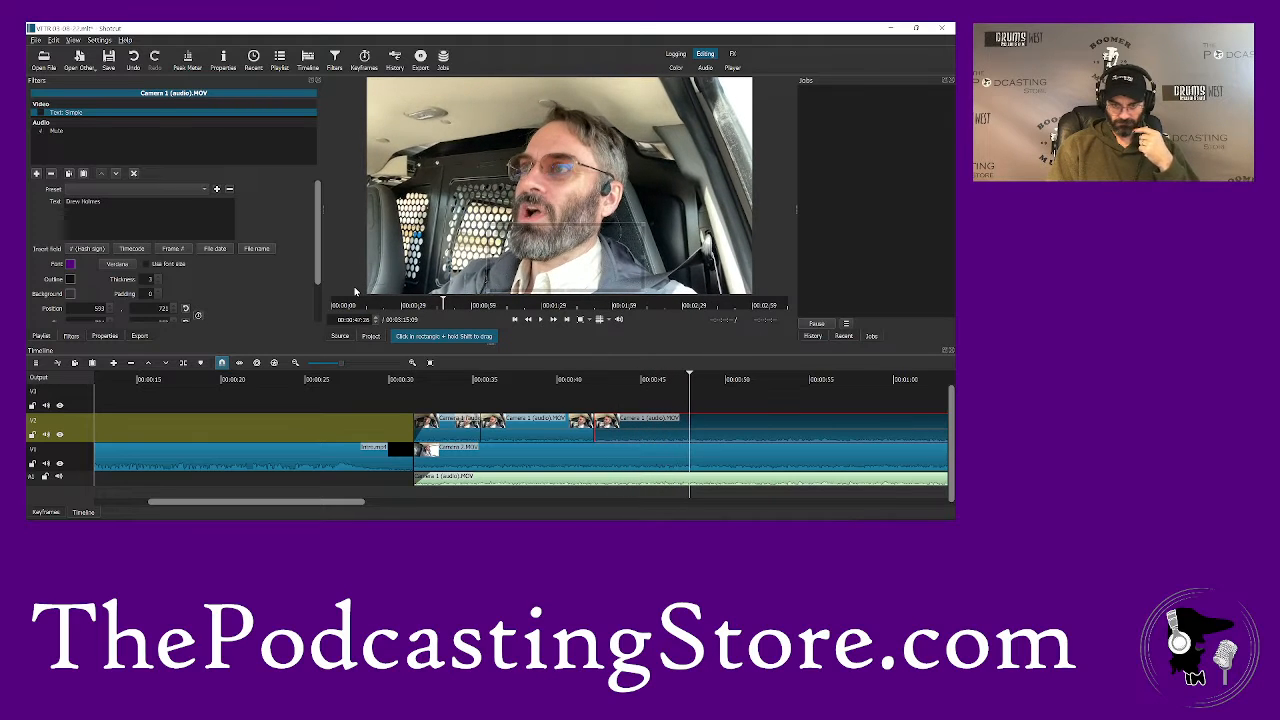
- Split the Camera 2 clip on V1 at about 46 seconds and play on to about 49 seconds
click(668, 381)
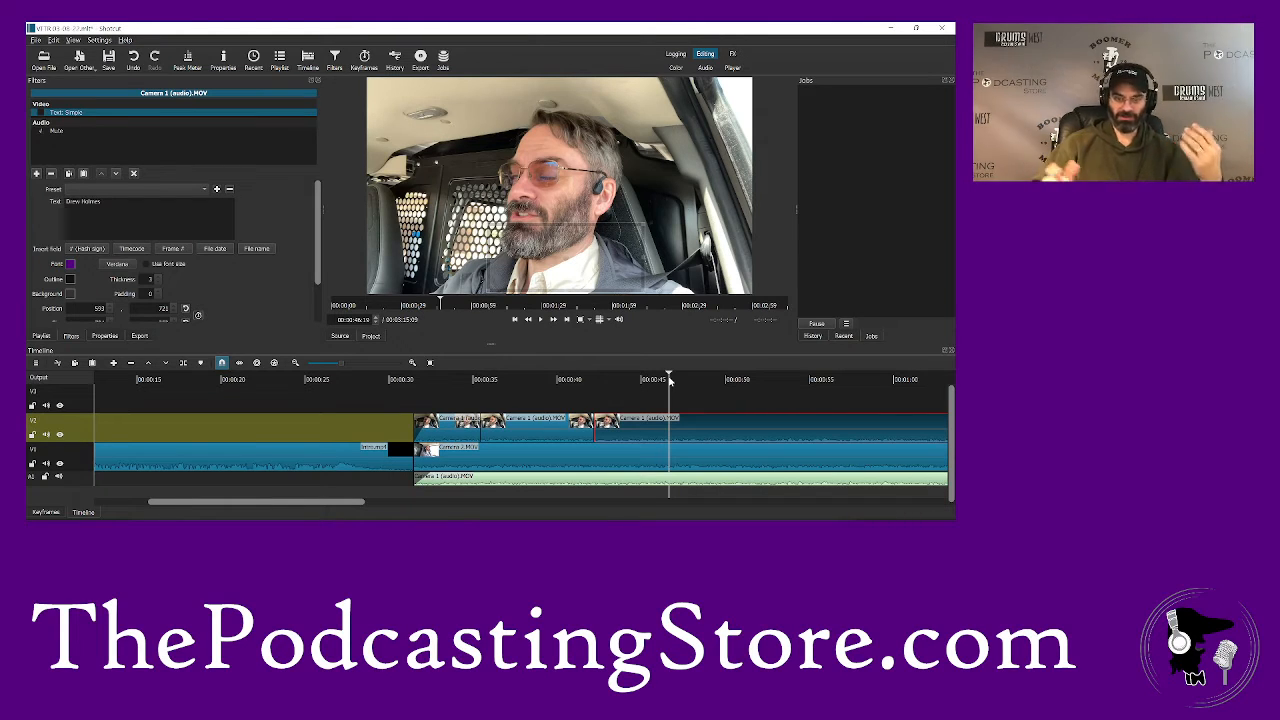
click(673, 458)
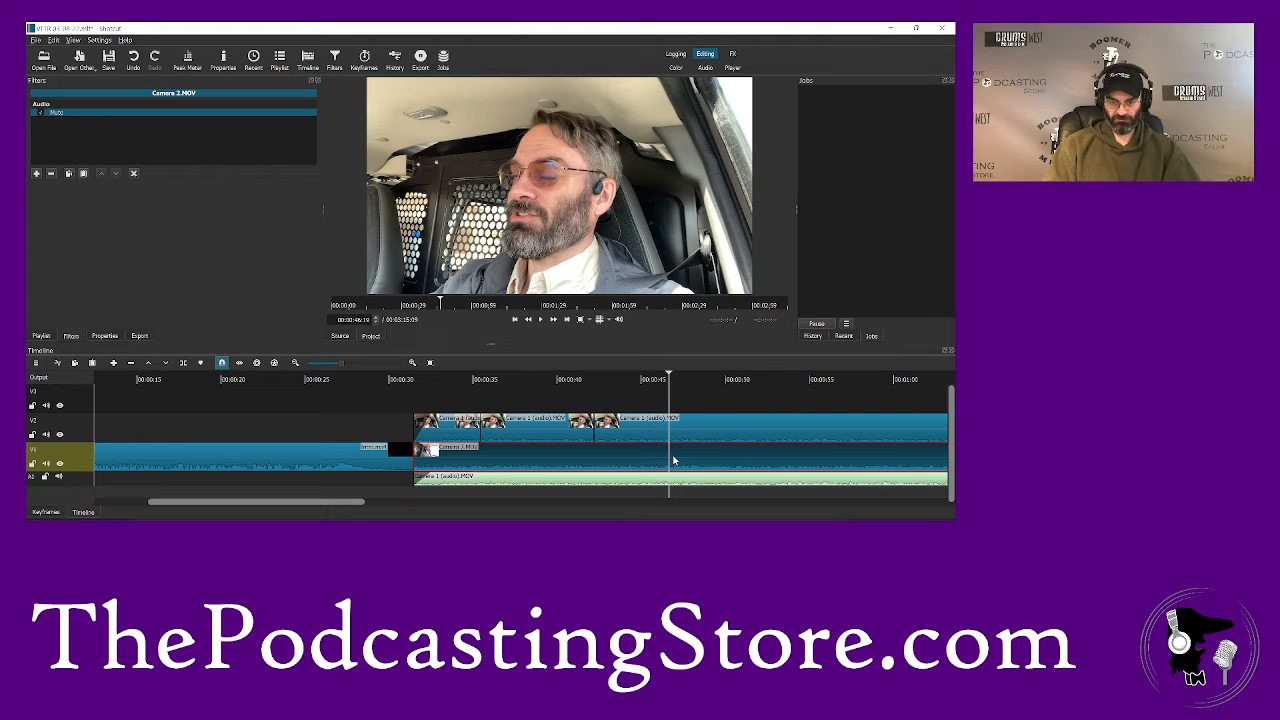
key(s)
key(space)
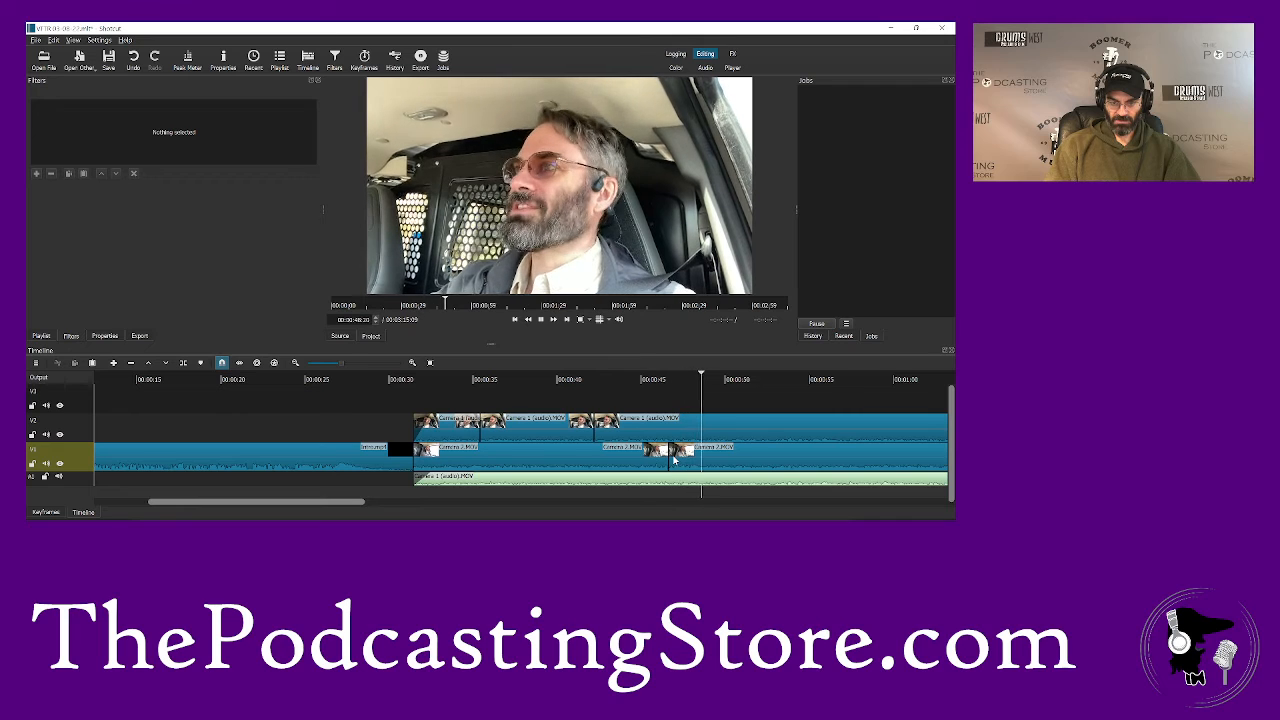
- Split Camera 1 on V2 at about 49 seconds and swap the segments after the cuts between V1 and V2, overlapping them into a transition
click(721, 430)
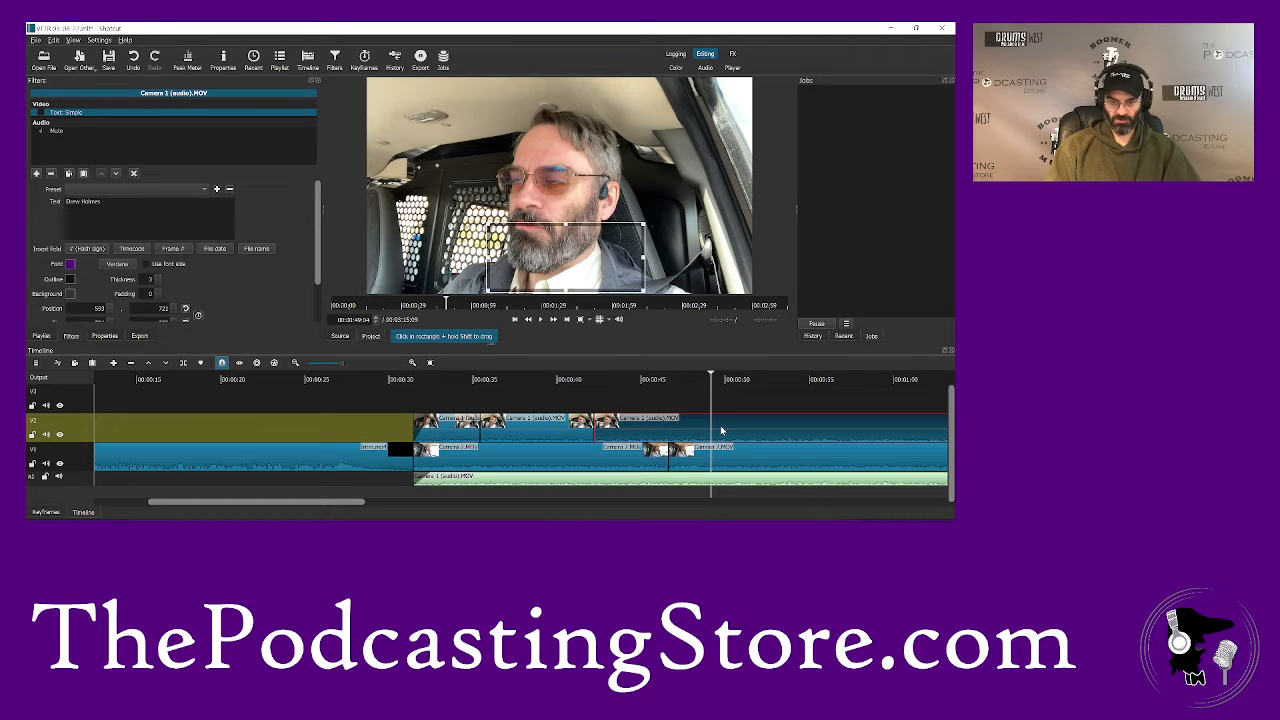
key(s)
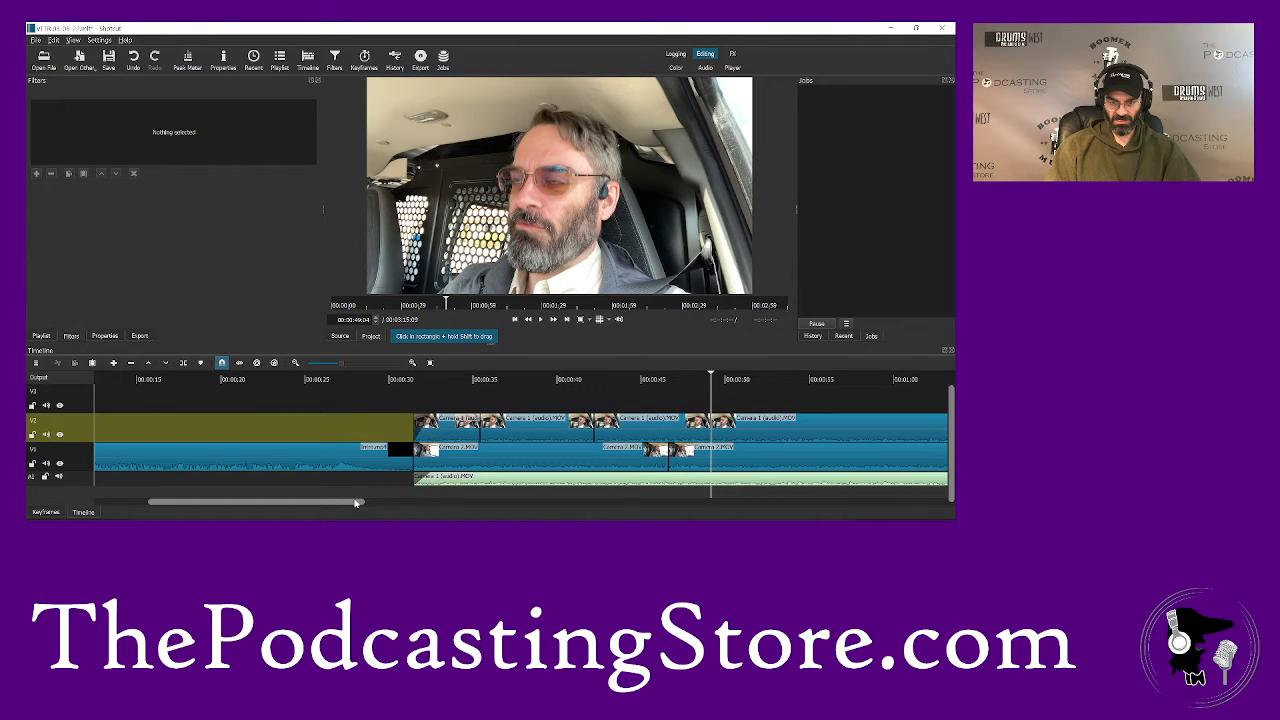
drag(357, 504, 458, 508)
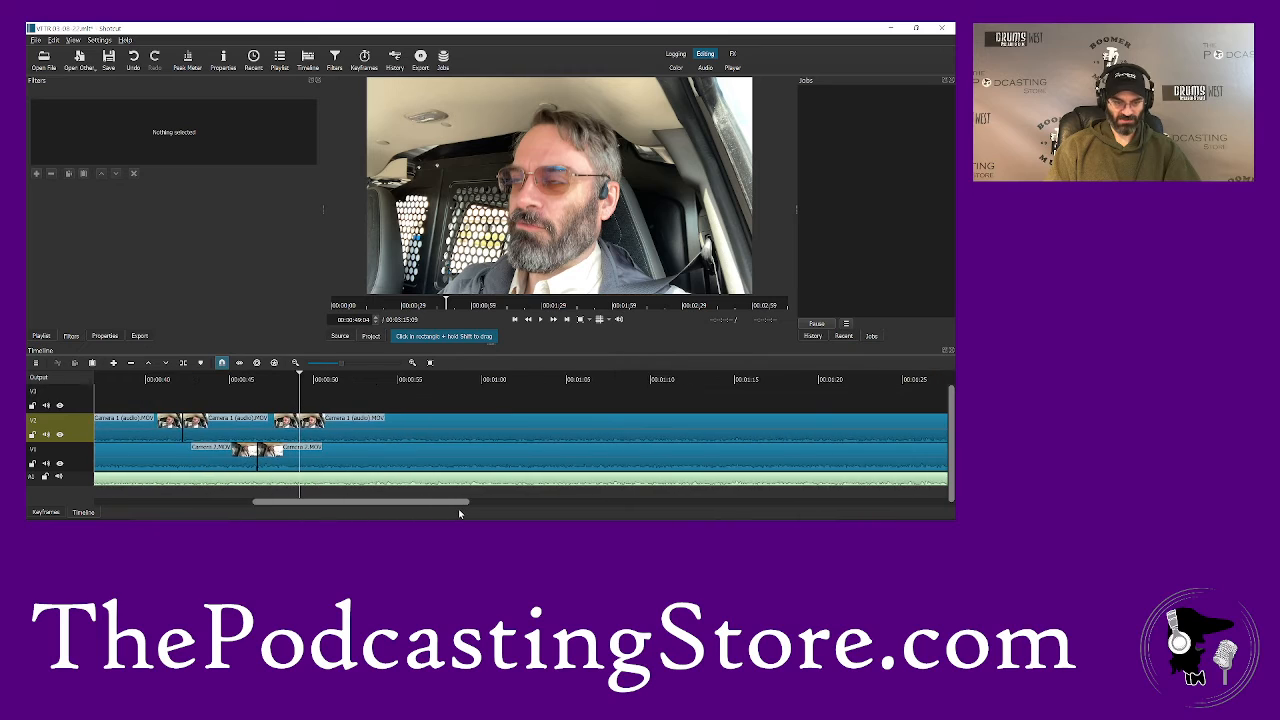
drag(361, 432, 368, 409)
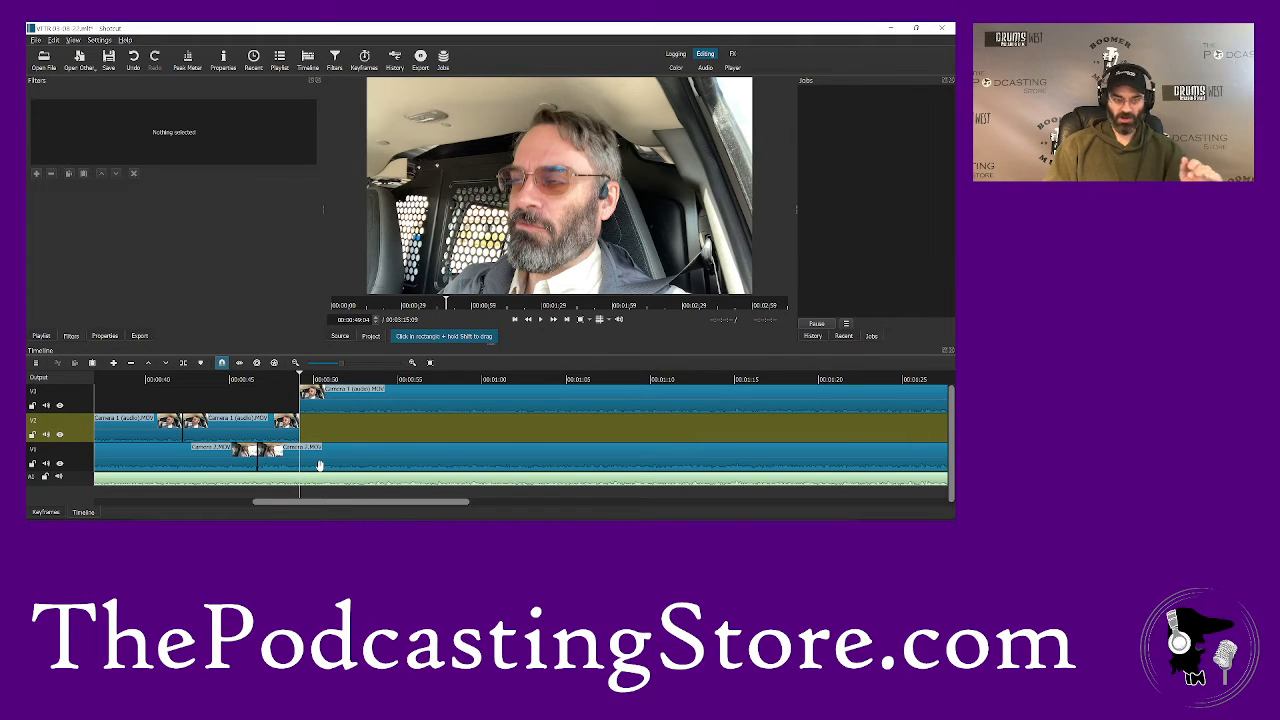
mouse_move(340, 450)
mouse_down()
mouse_move(366, 449)
mouse_move(380, 423)
mouse_move(397, 429)
mouse_move(341, 436)
mouse_move(334, 406)
mouse_move(330, 455)
mouse_up()
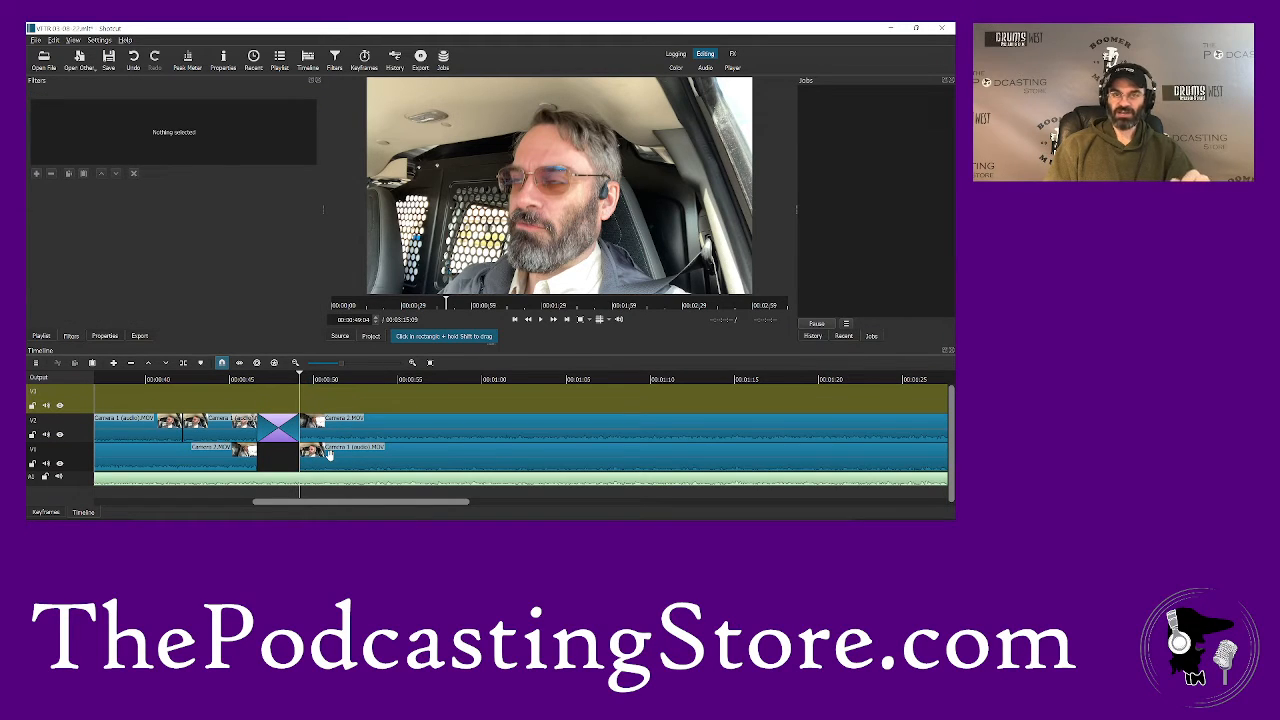
- Play the sequence from about 44 seconds through the new transition on V2 to about 51 seconds
click(217, 384)
key(space)
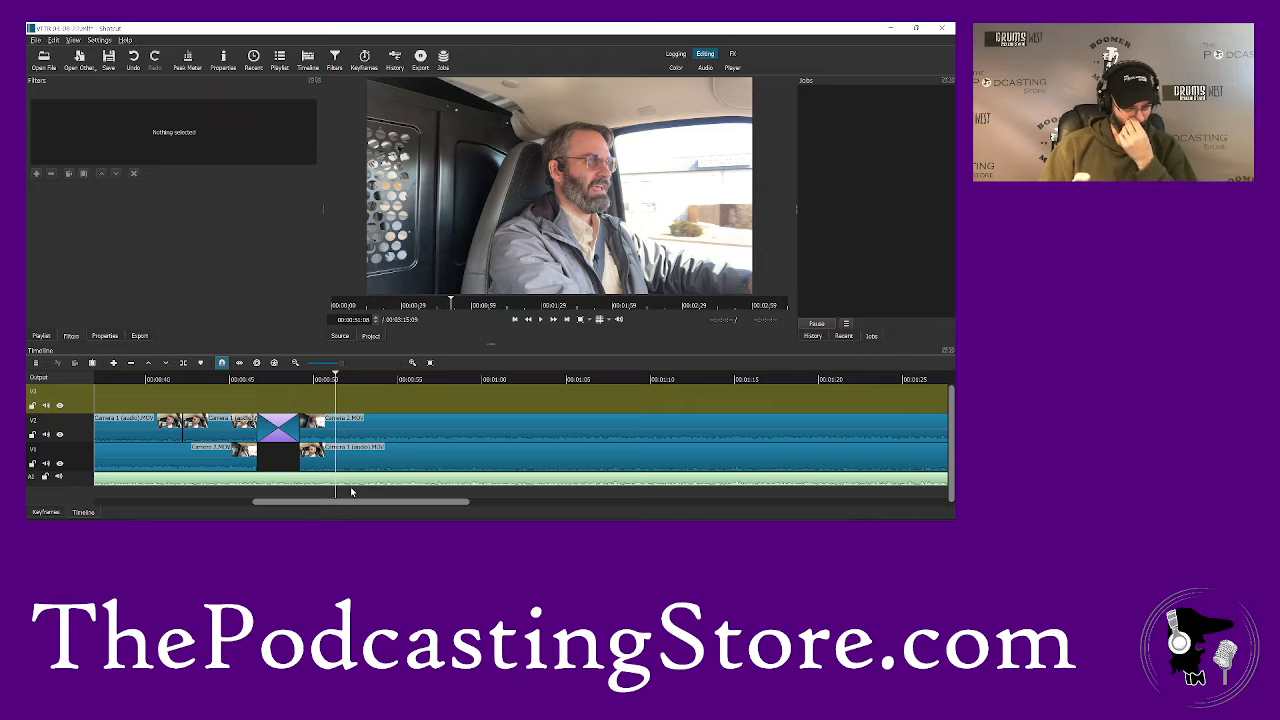
- Place the playhead inside the transition at about 47 seconds and move the transition up to V3 and back to V2
click(276, 379)
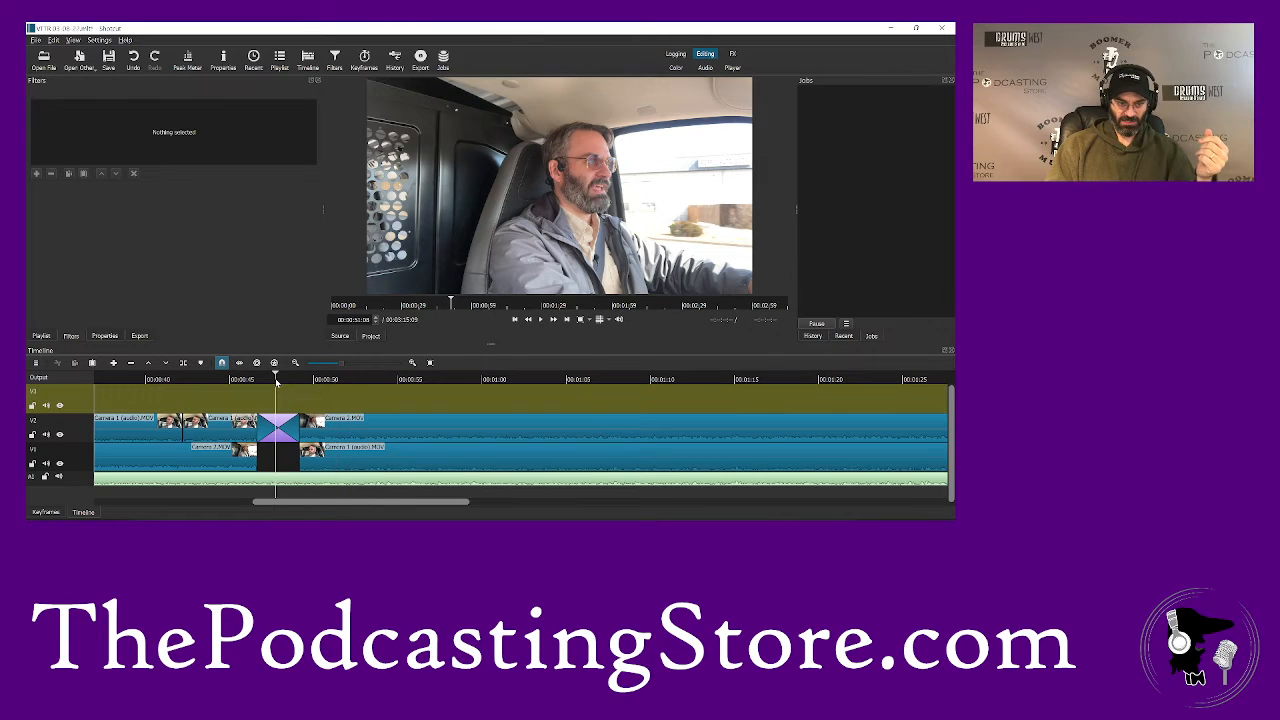
drag(284, 434, 290, 400)
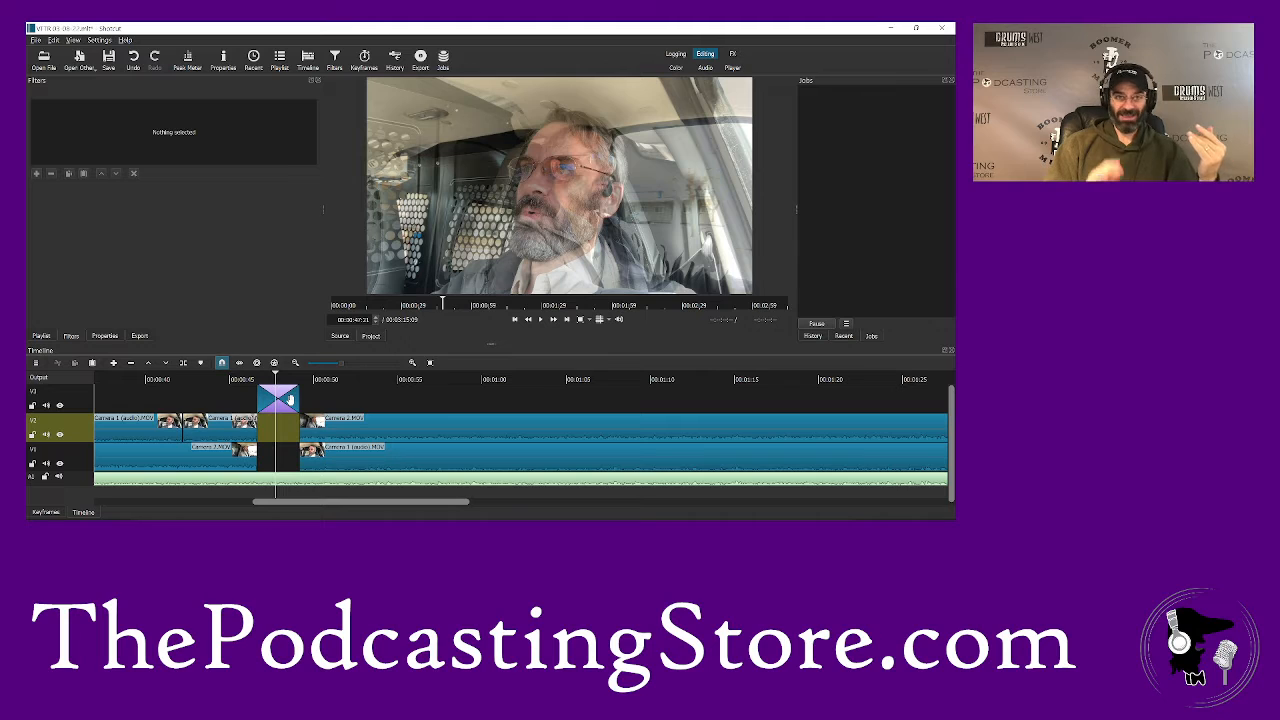
drag(288, 400, 283, 429)
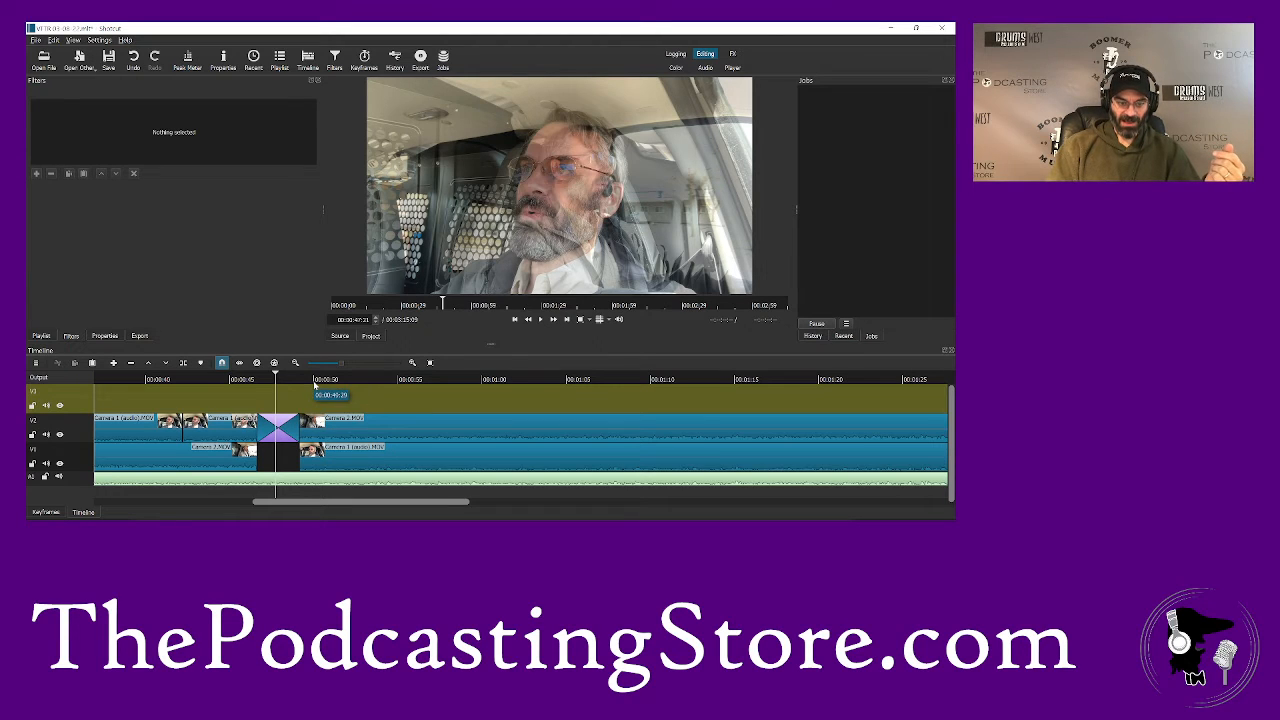
- Play on from about 50 seconds and split the Camera 1 clip on V1 at about 1:17
click(313, 381)
key(space)
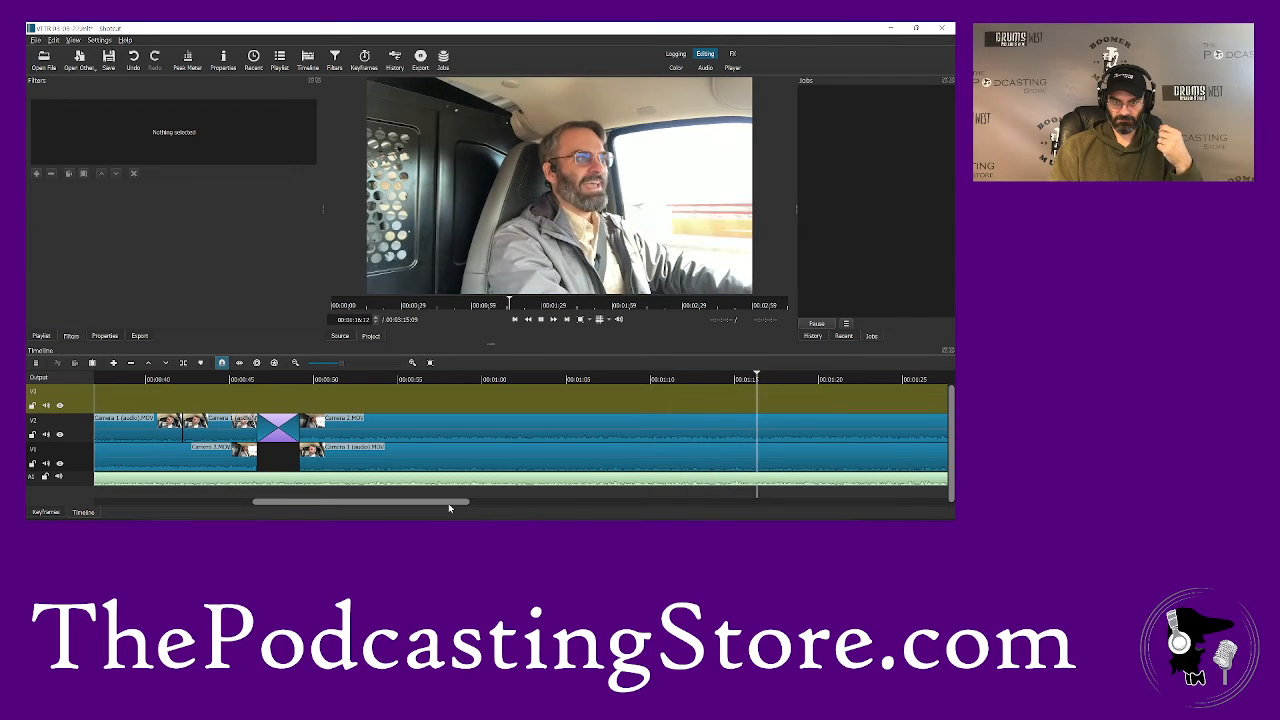
key(space)
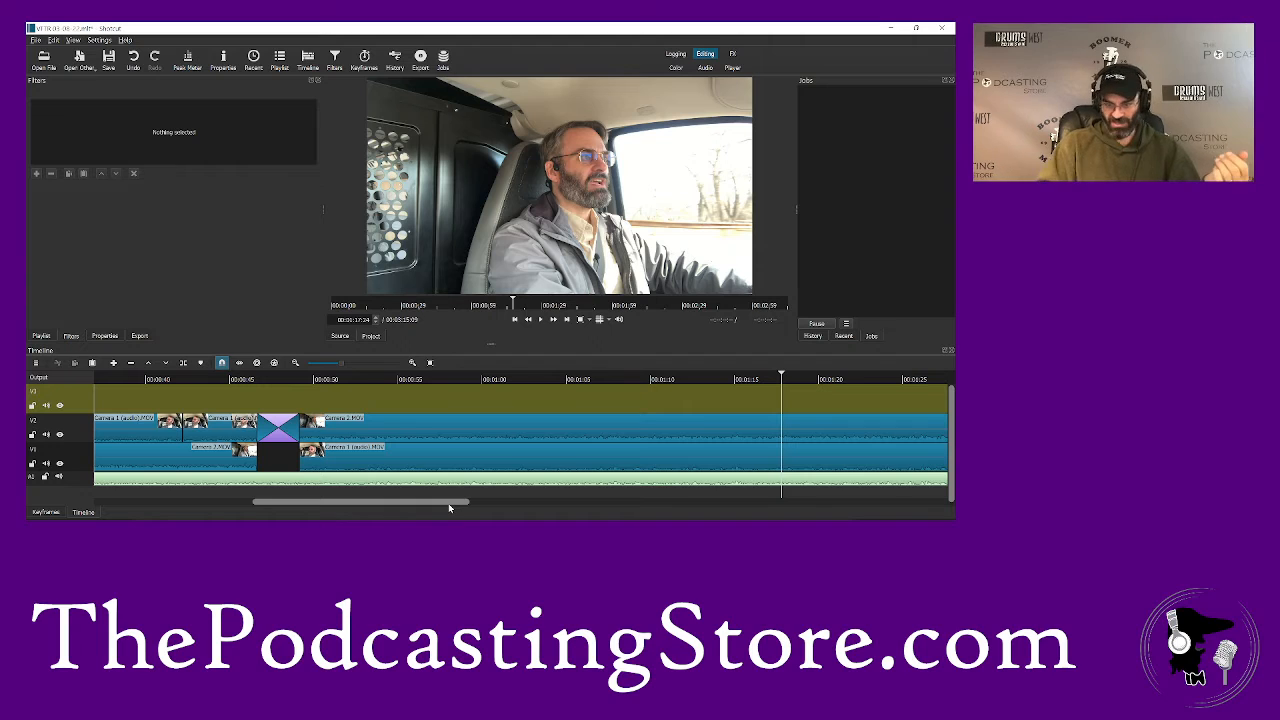
click(772, 379)
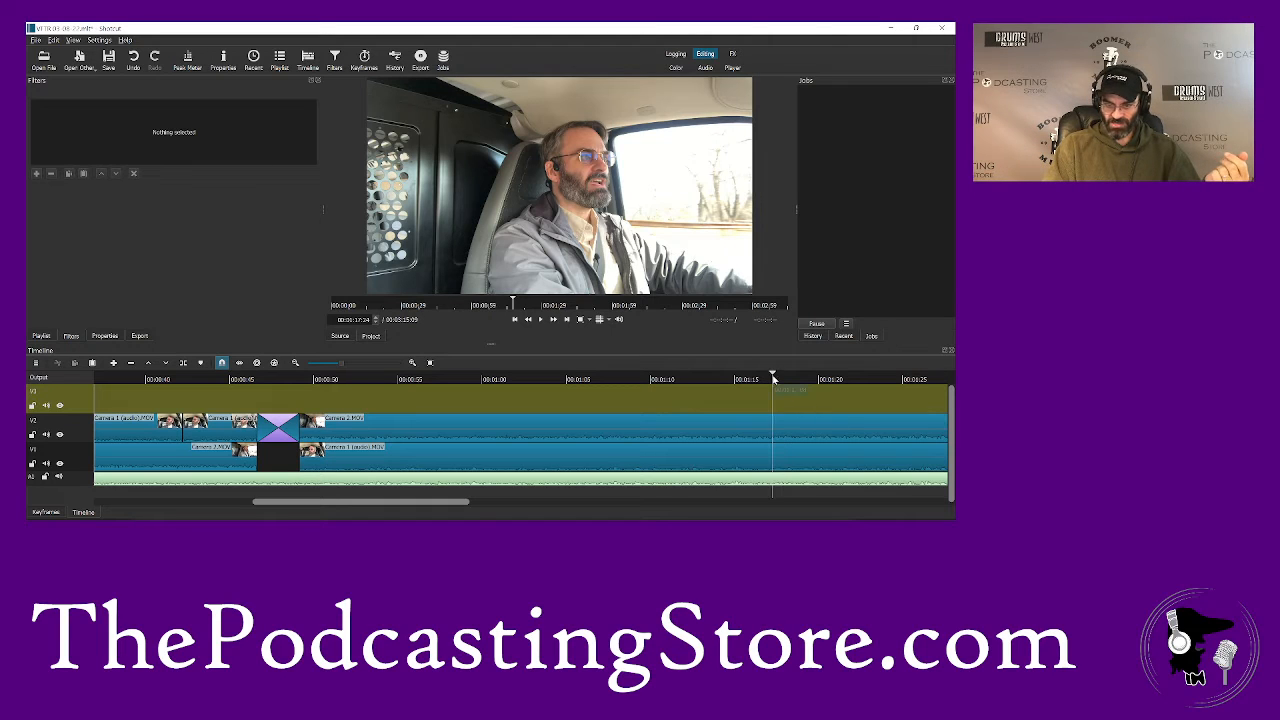
click(746, 456)
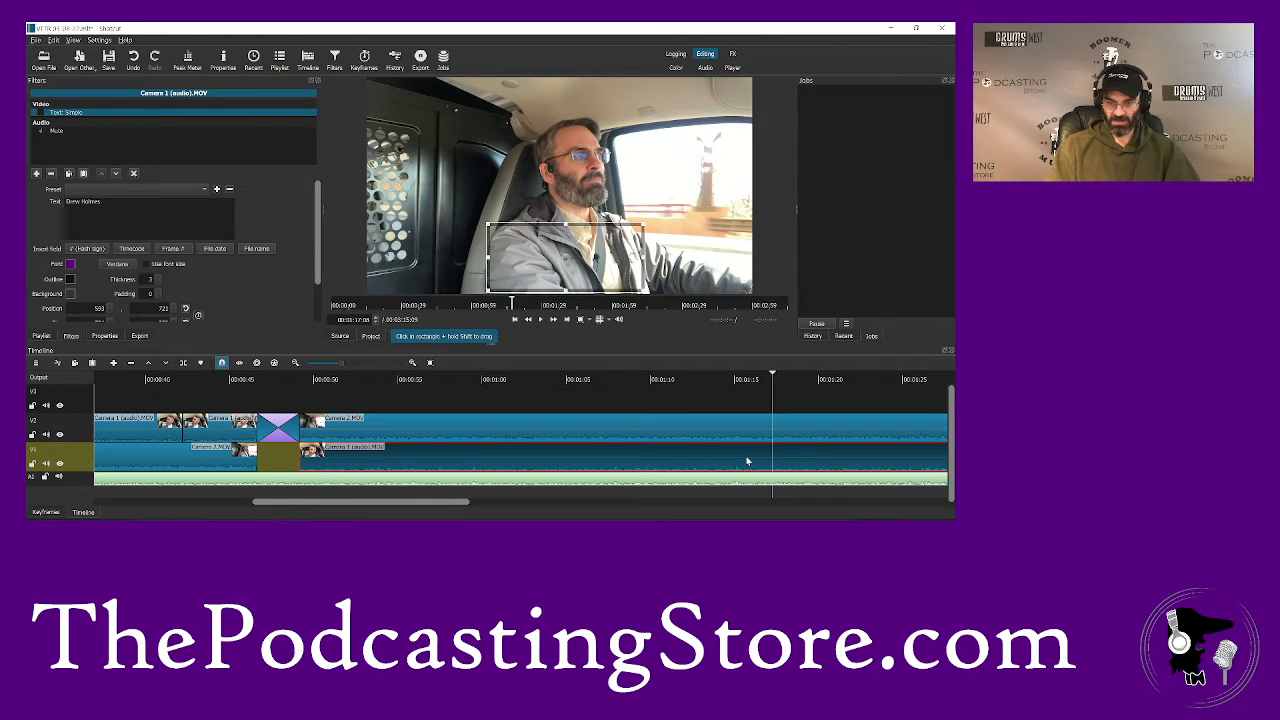
key(s)
- Play on to about 1:20 and split the Camera 2 clip on V2 there
key(space)
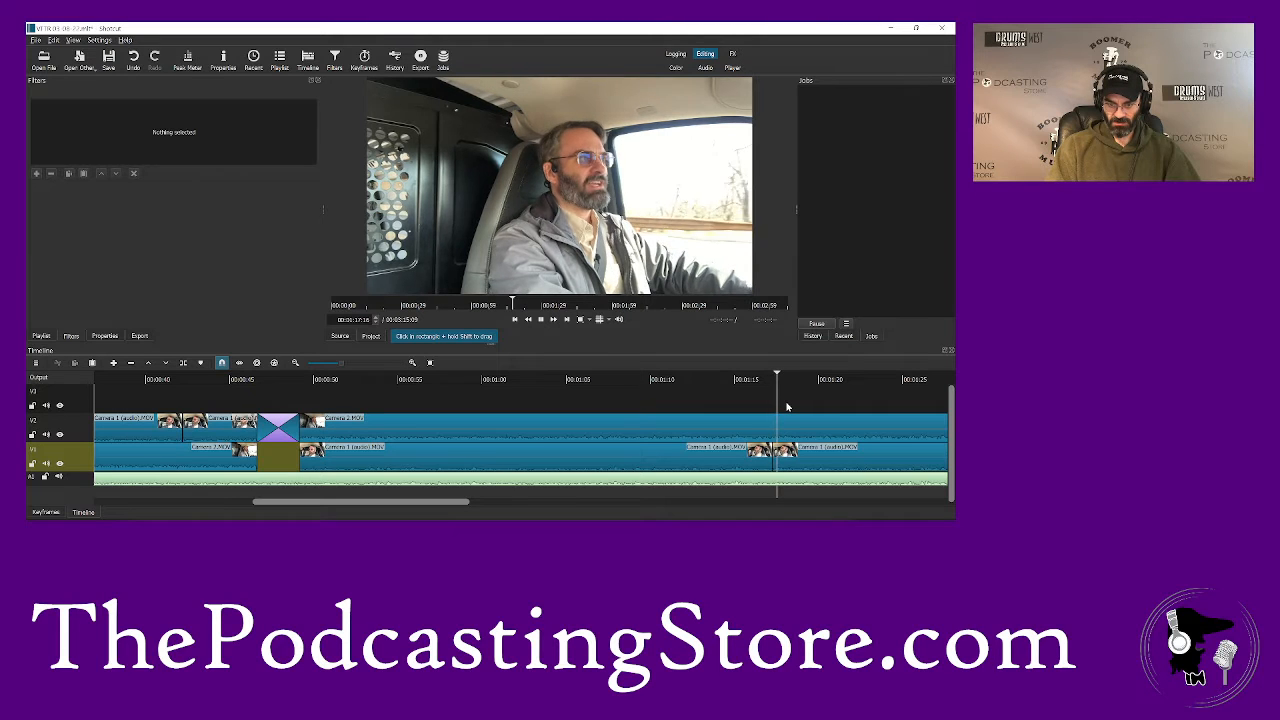
key(space)
click(799, 434)
key(s)
- Swap the segments after the 1:17 and 1:20 cuts, overlapping Camera 1 with Camera 2 as a transition on V2 and placing Camera 2 on V1
drag(855, 432, 860, 395)
drag(842, 467, 828, 459)
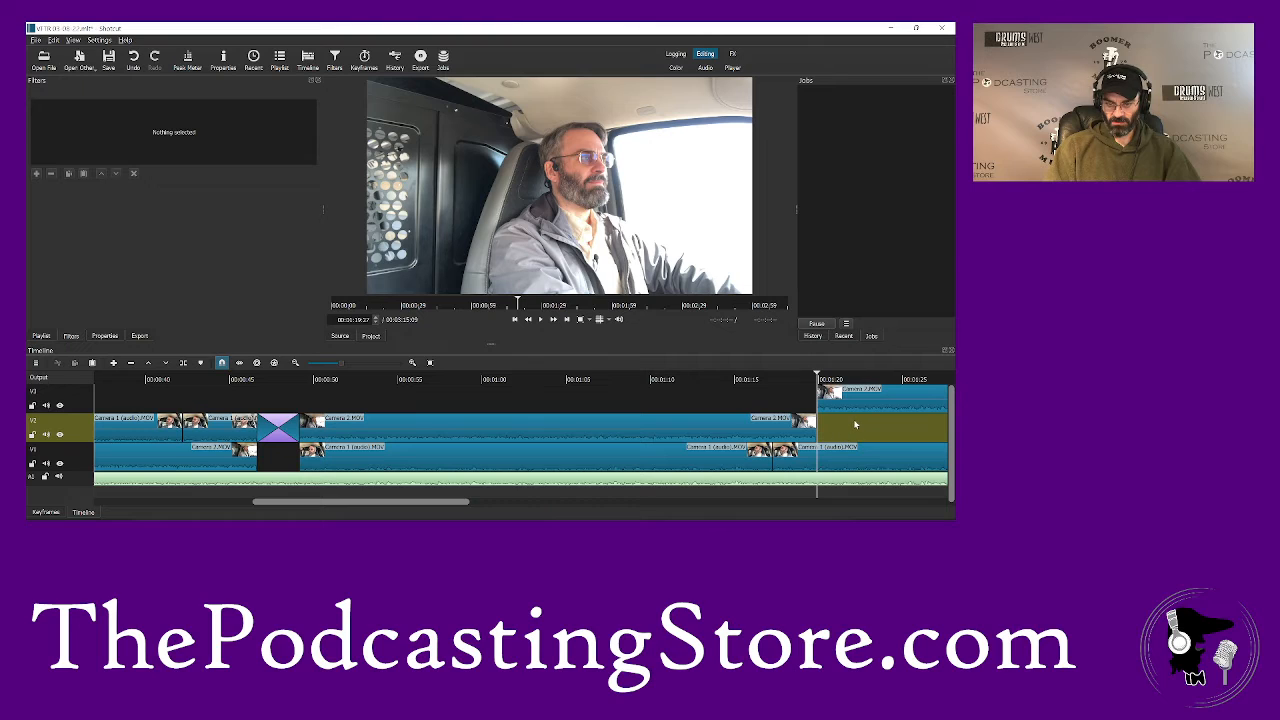
drag(854, 451, 826, 440)
drag(830, 391, 836, 455)
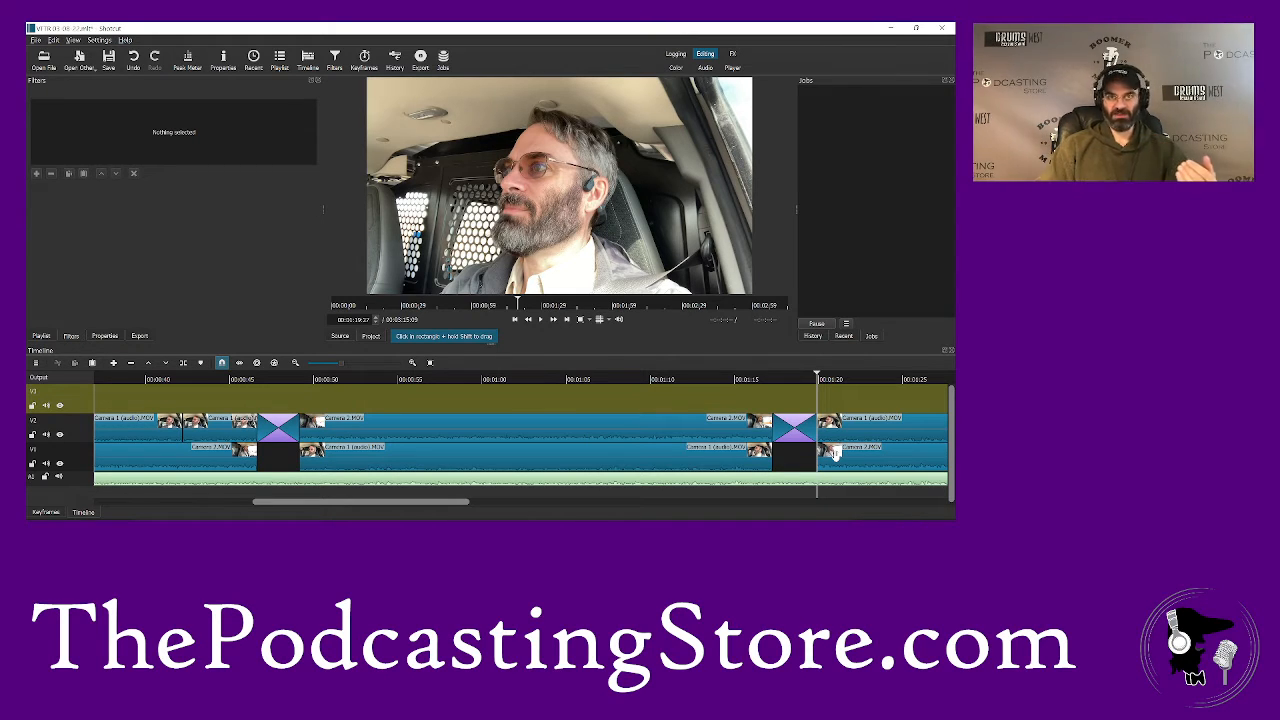
- Play back the second camera transition from about 1:14 and continue to about 1:46
click(721, 380)
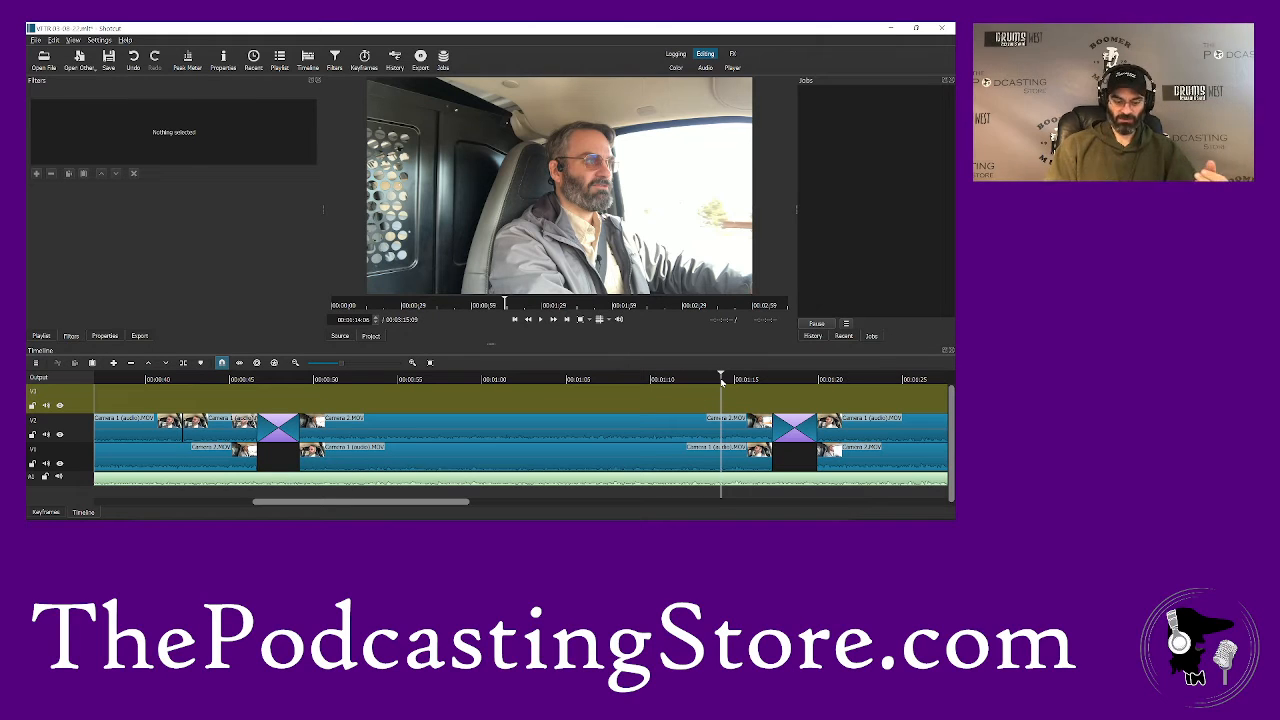
key(space)
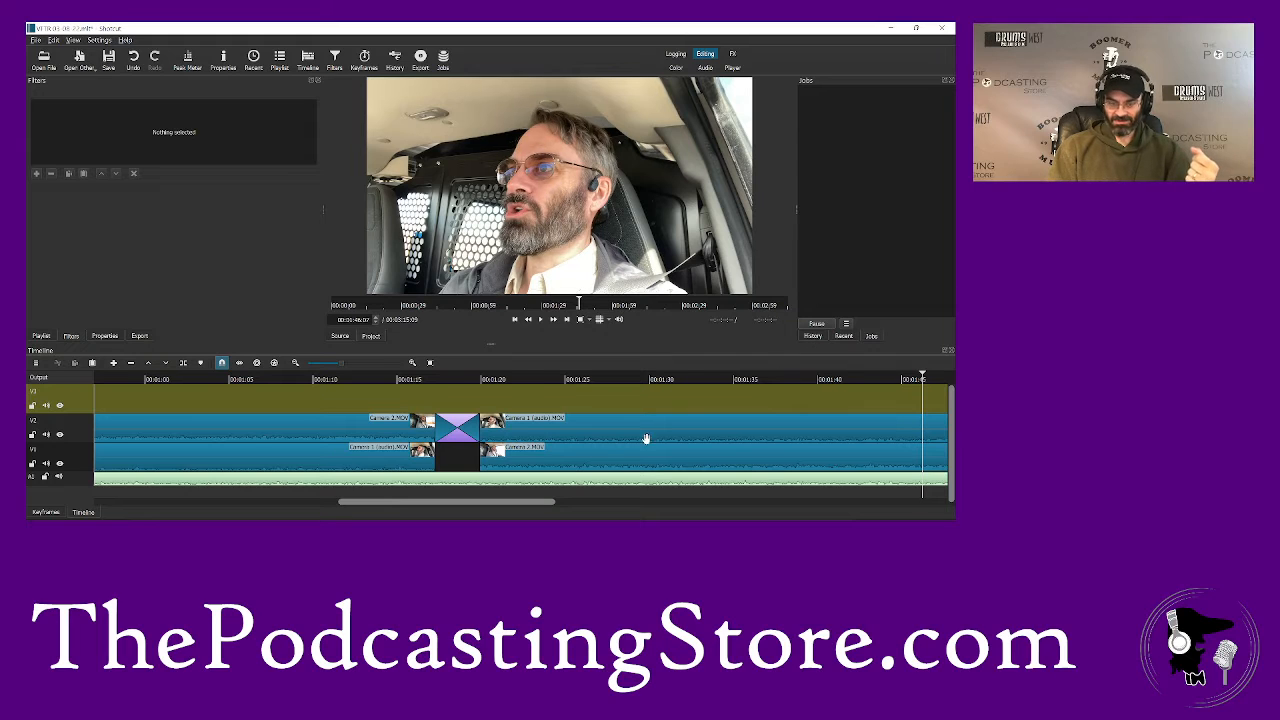
- Play on to about 1:58 and split the Camera 2 clip on V1 there
drag(525, 505, 588, 506)
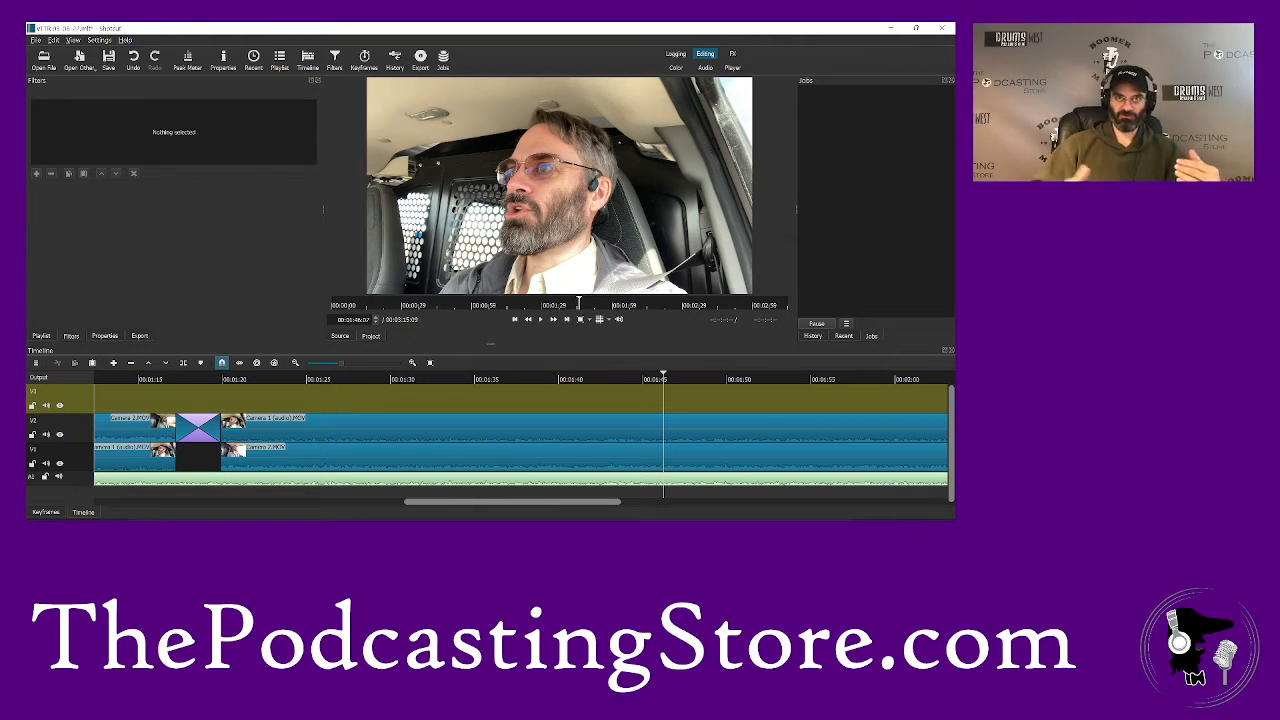
key(space)
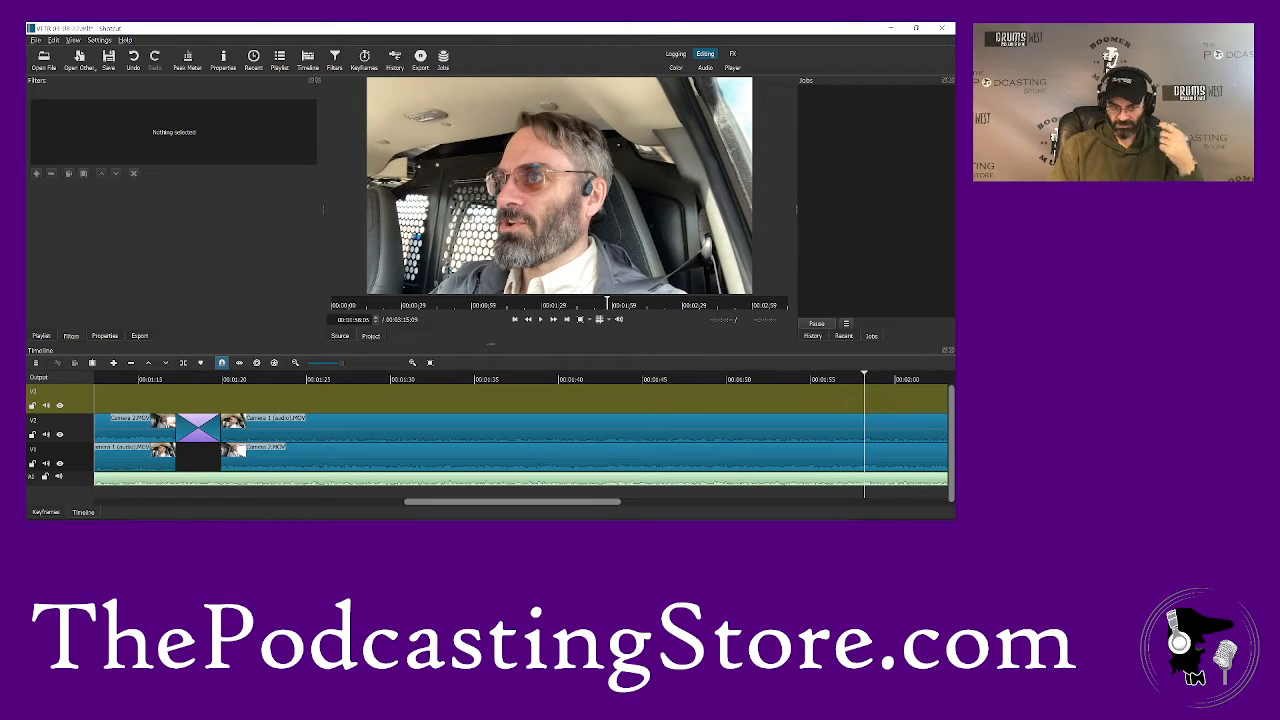
click(894, 463)
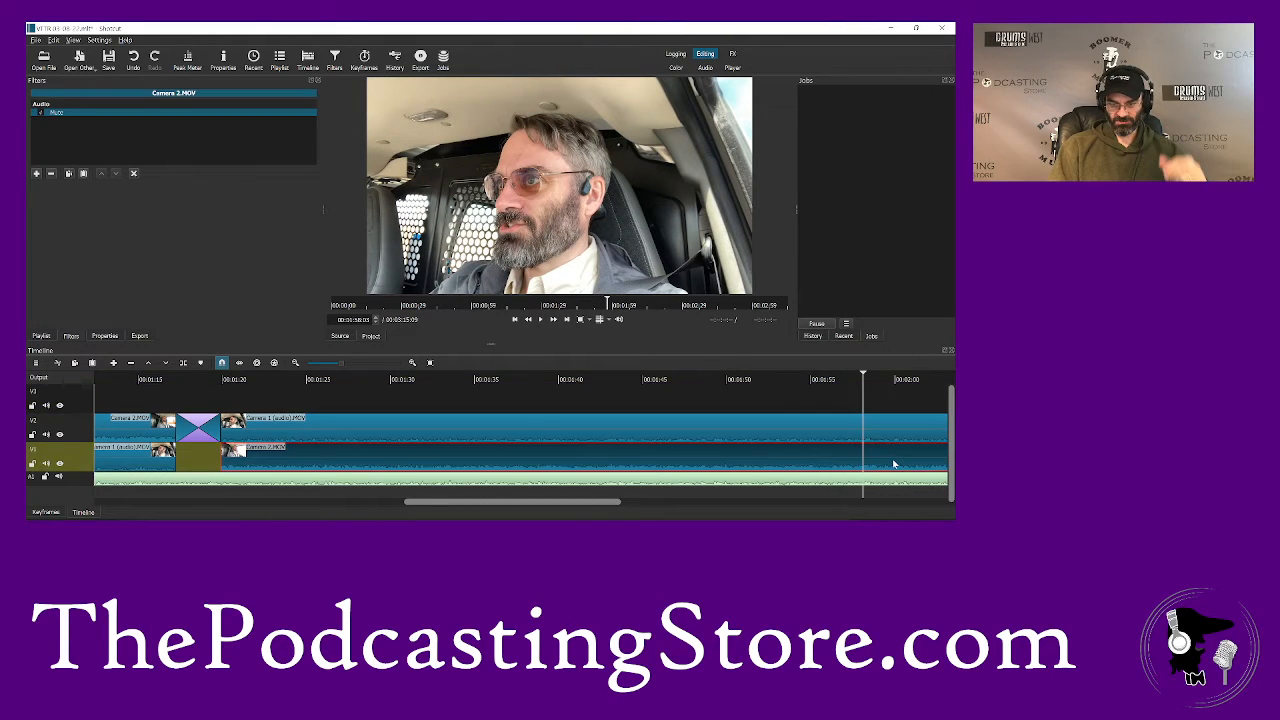
key(s)
- Split Camera 1 on V2 at about 2:01 and swap the segments after the cuts between V1 and V2, overlapping them into a transition
key(space)
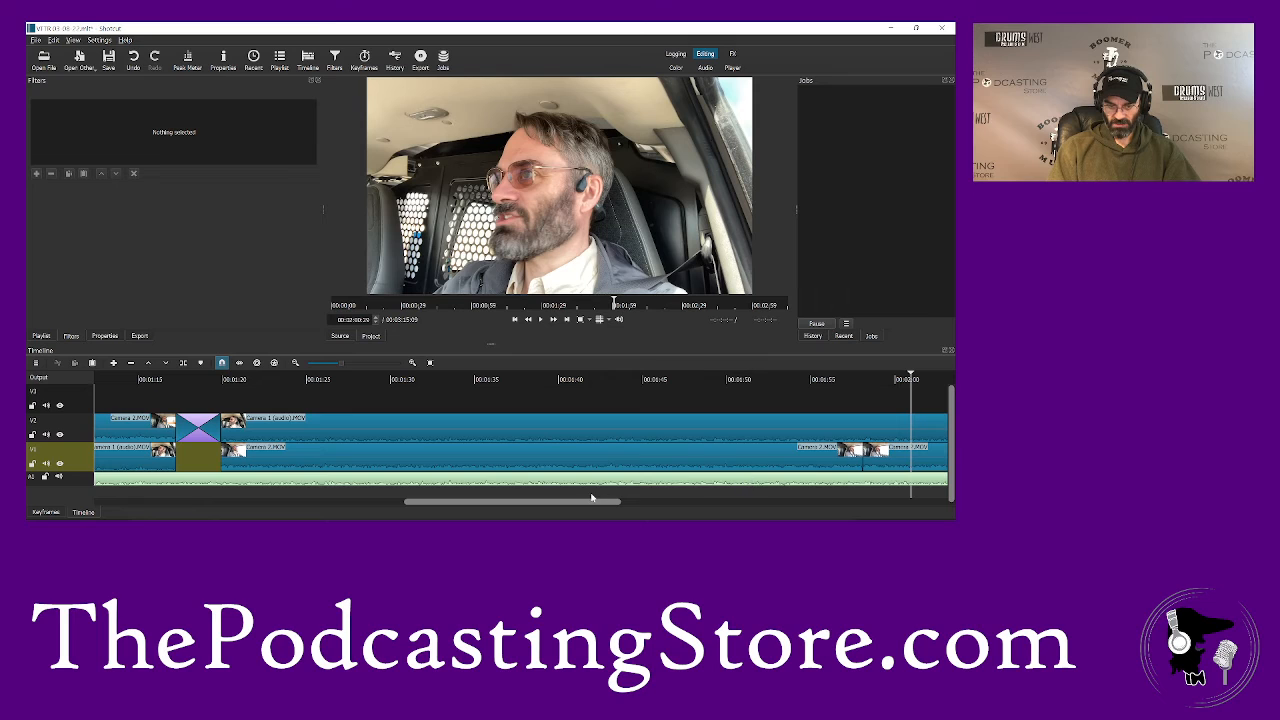
drag(578, 503, 661, 503)
click(620, 432)
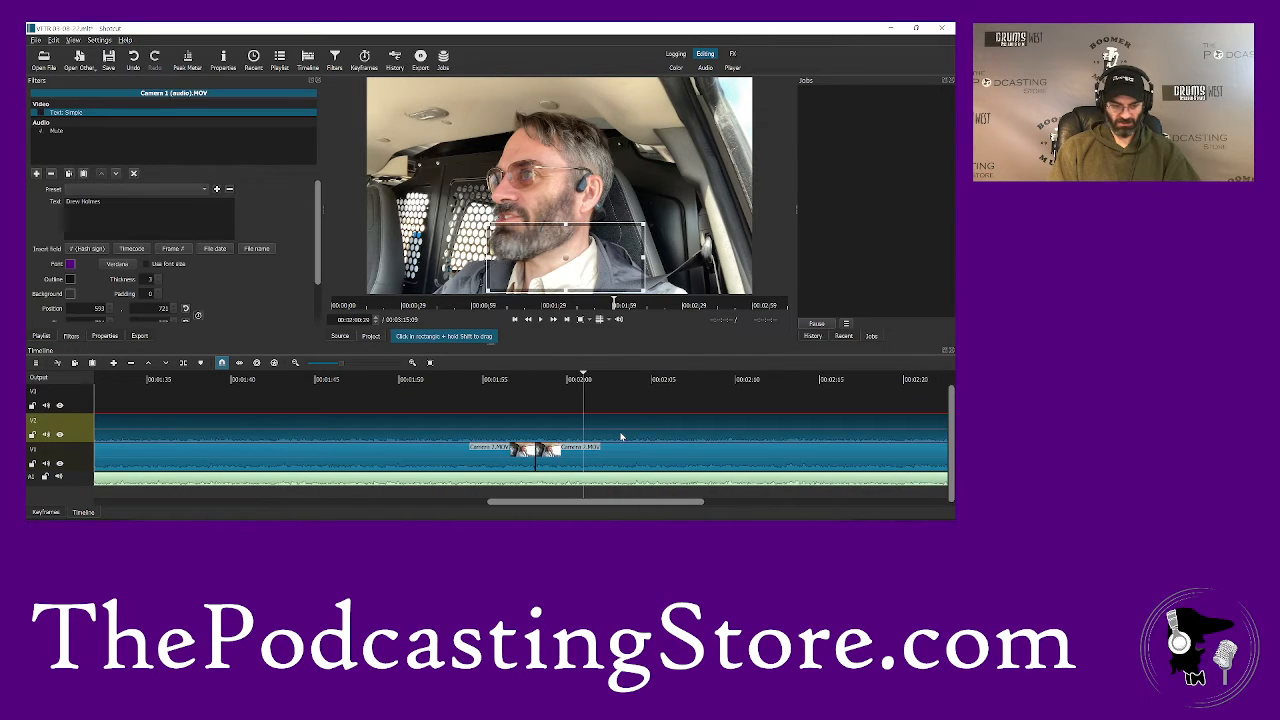
key(s)
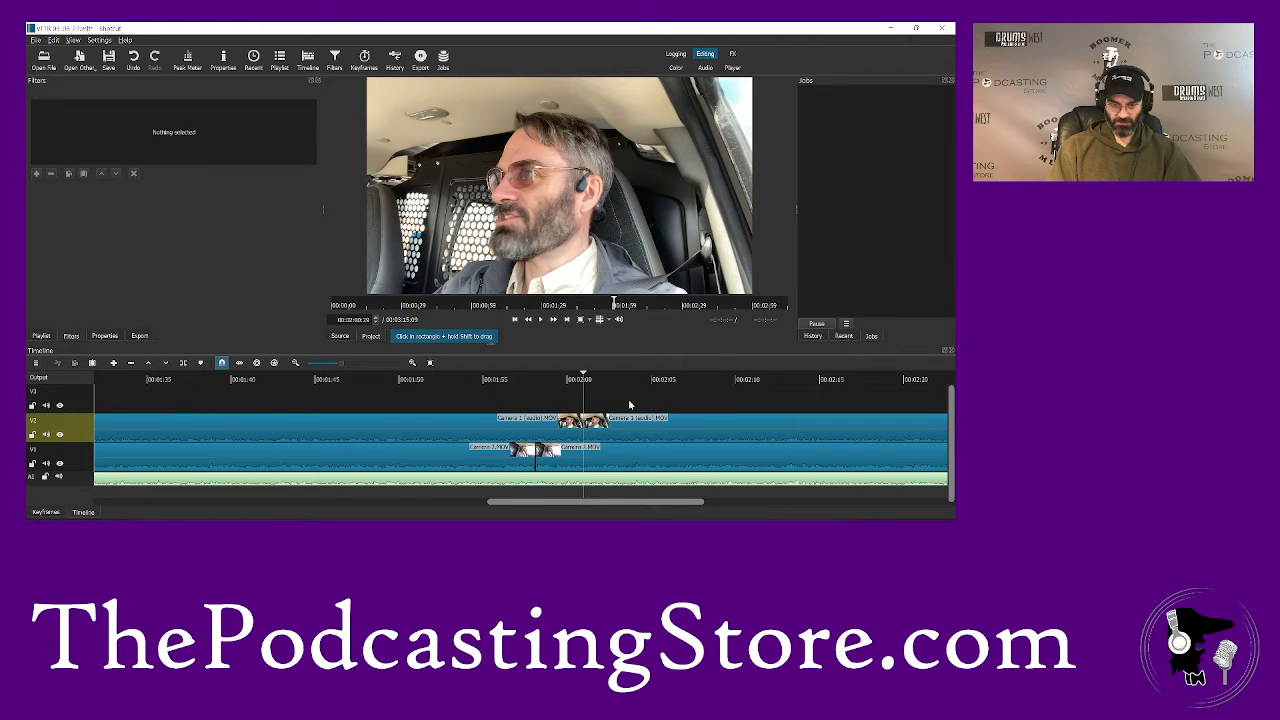
drag(630, 417, 630, 388)
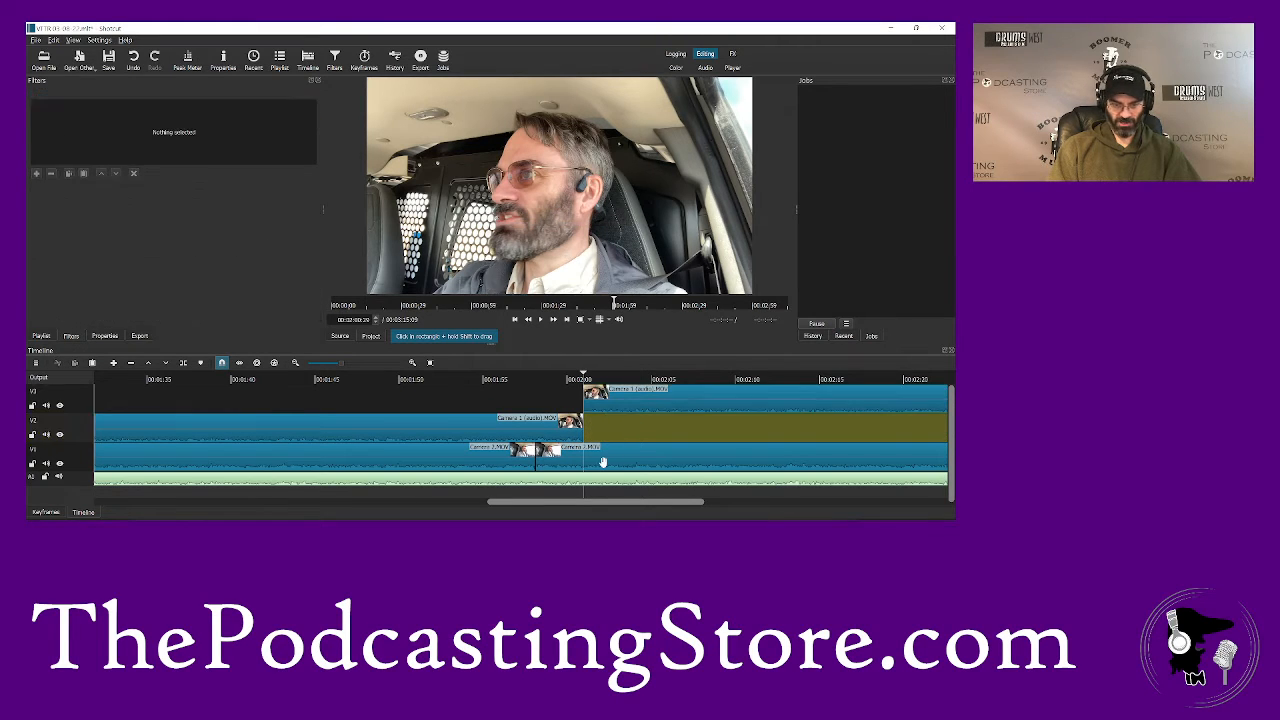
mouse_move(607, 455)
mouse_down()
mouse_move(609, 429)
mouse_move(652, 428)
mouse_move(593, 437)
mouse_move(606, 456)
mouse_up()
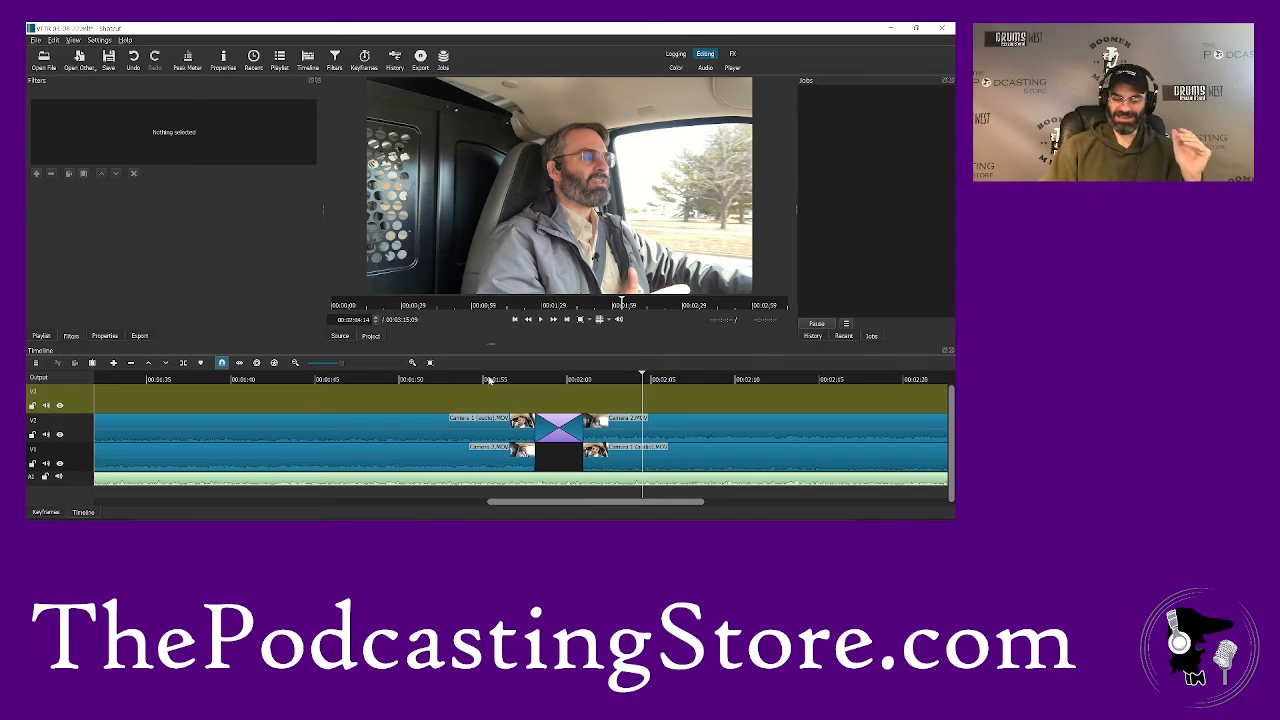
- Play on from about 2:04 and split the Camera 1 clip on V1 at about 2:51
key(space)
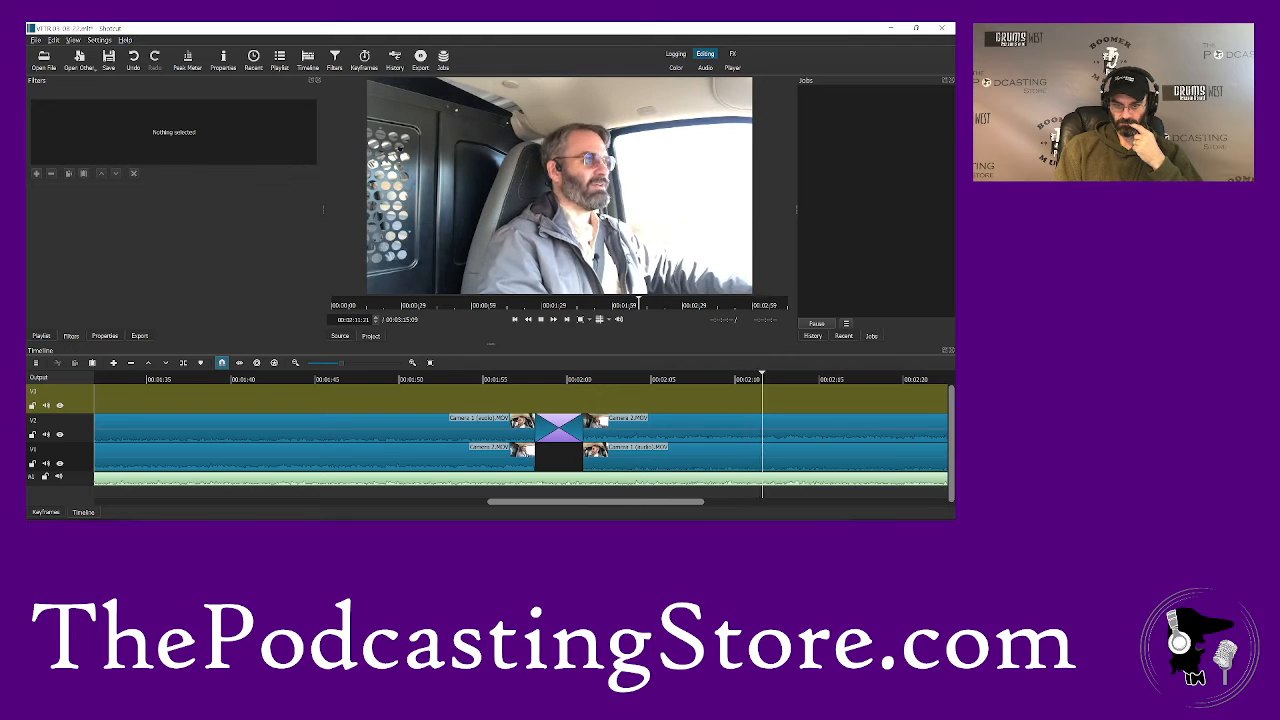
right_click(779, 507)
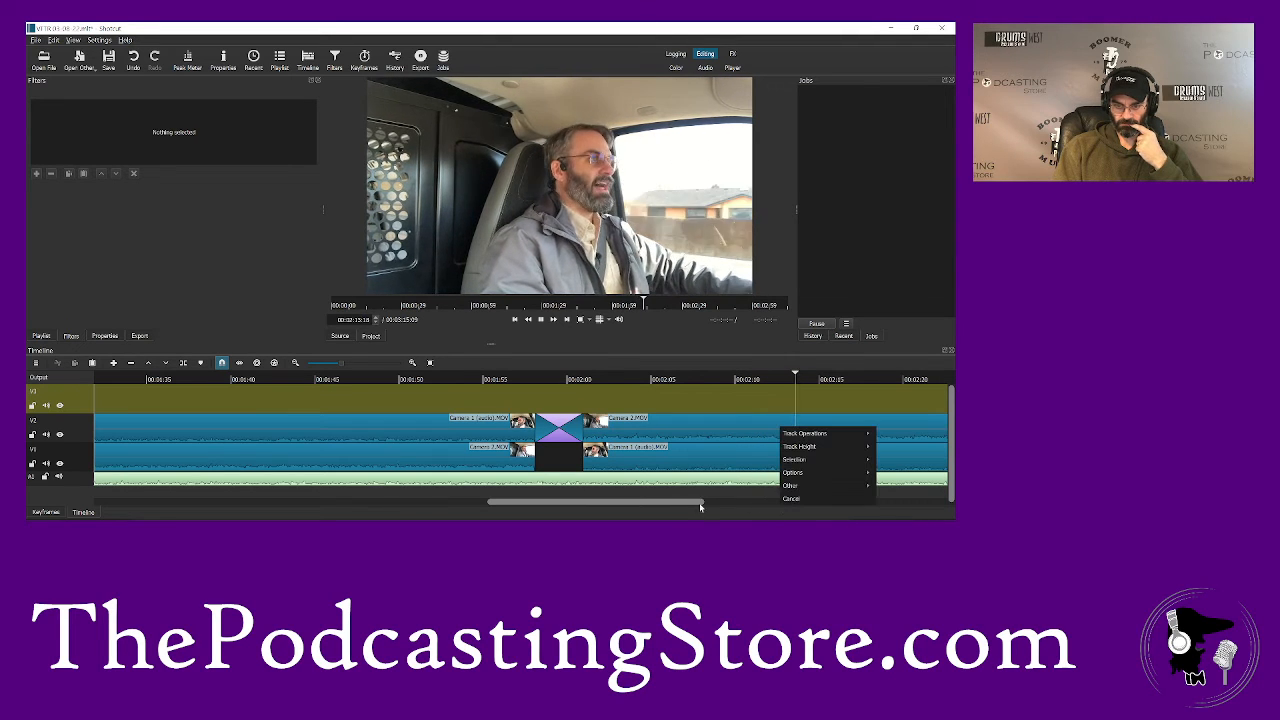
click(679, 507)
drag(679, 507, 810, 508)
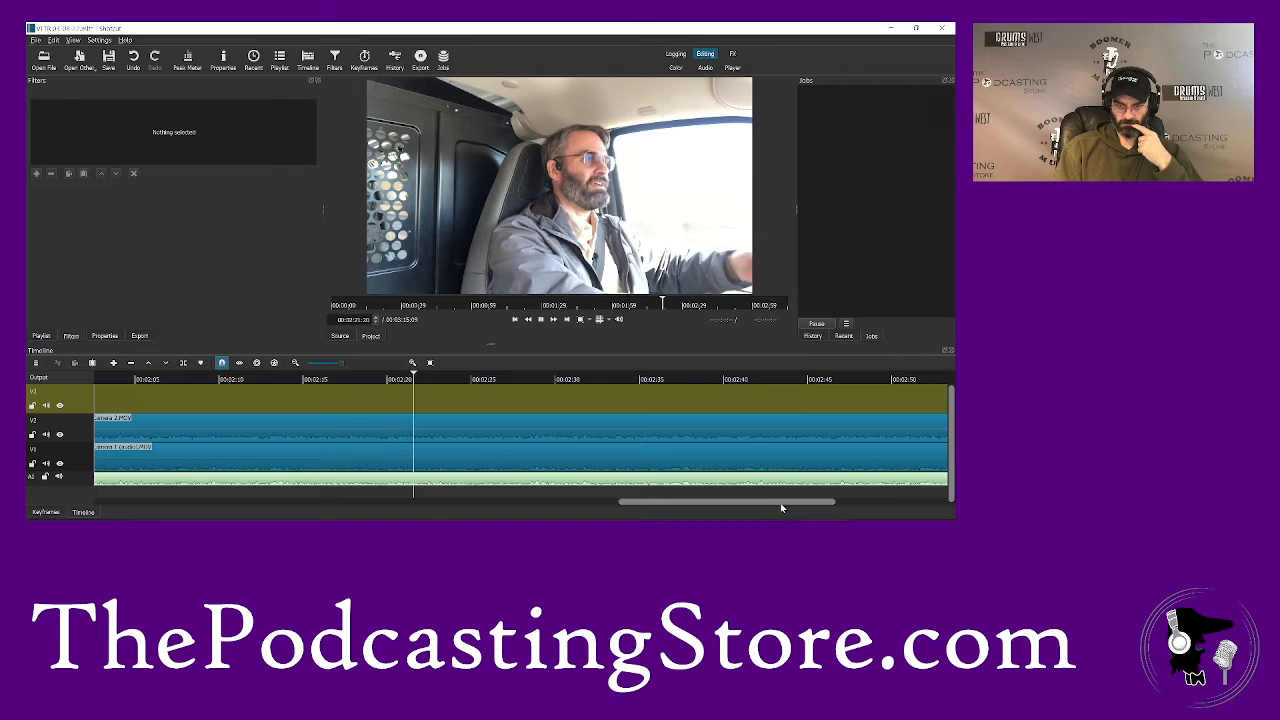
drag(775, 507, 825, 507)
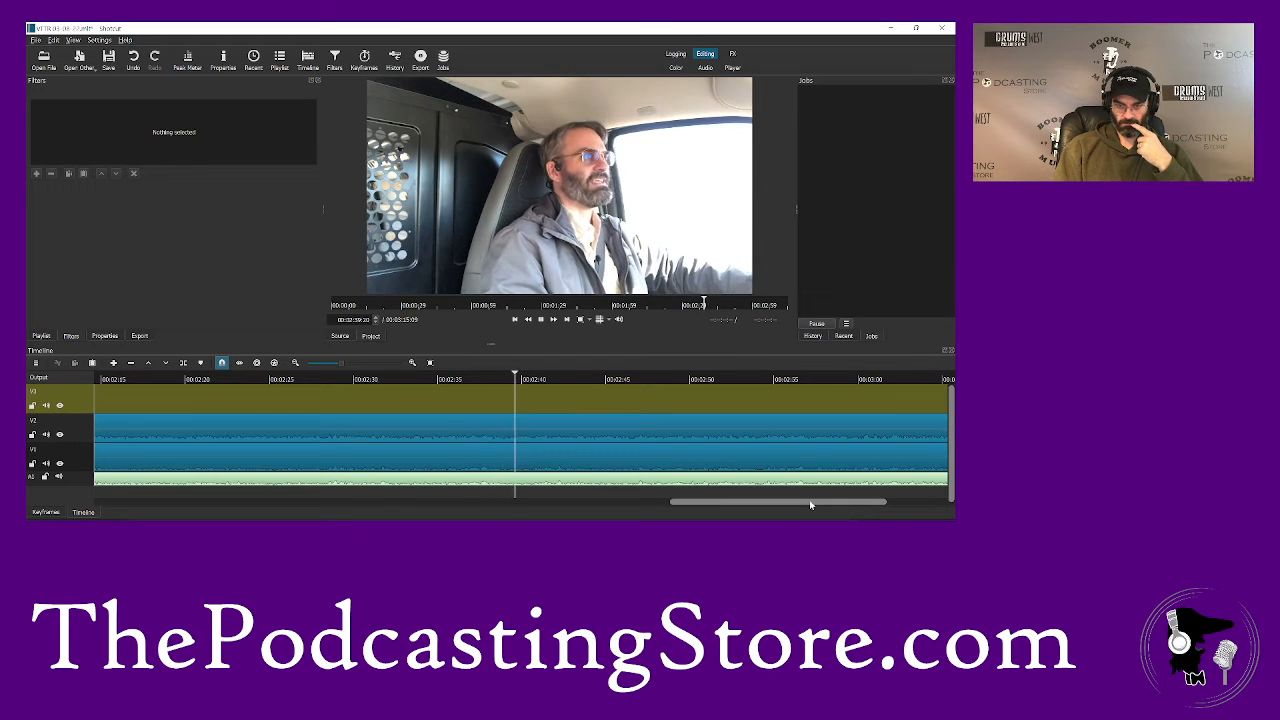
drag(810, 505, 840, 508)
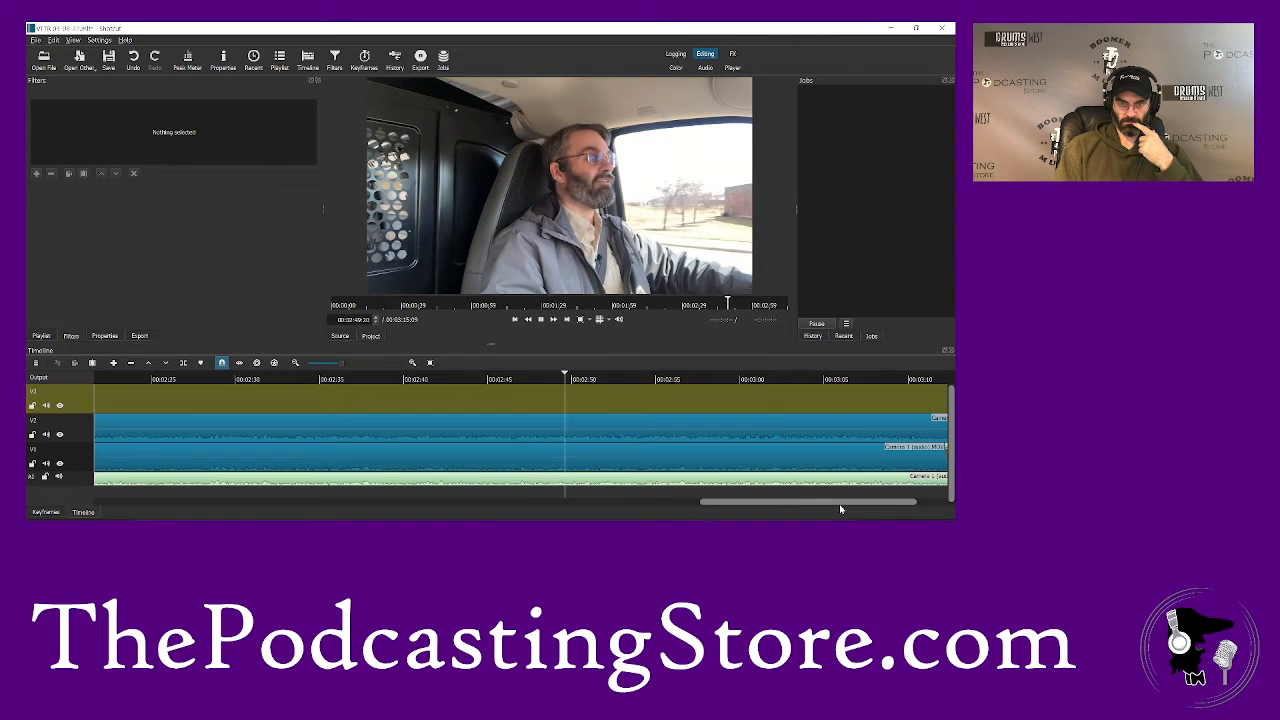
key(space)
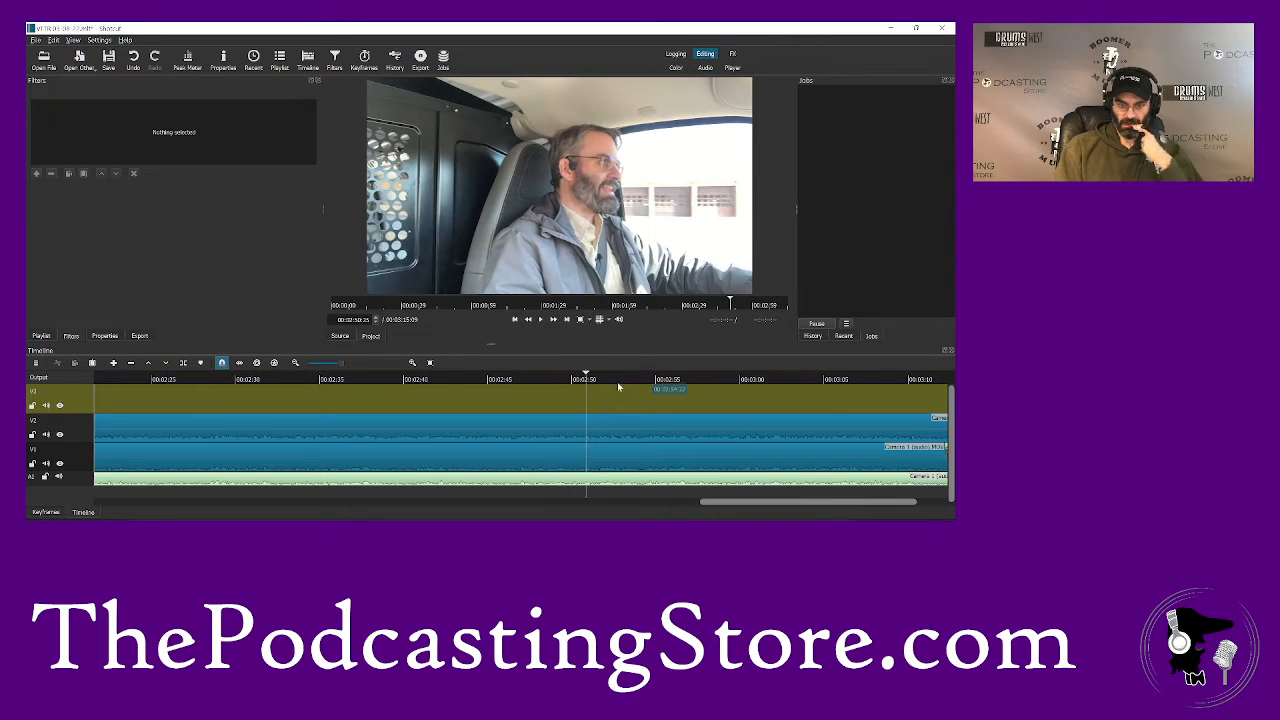
click(594, 454)
key(s)
- Play on to about 2:54, split the Camera 2 clip on V2 there and select the segment after the cut
key(space)
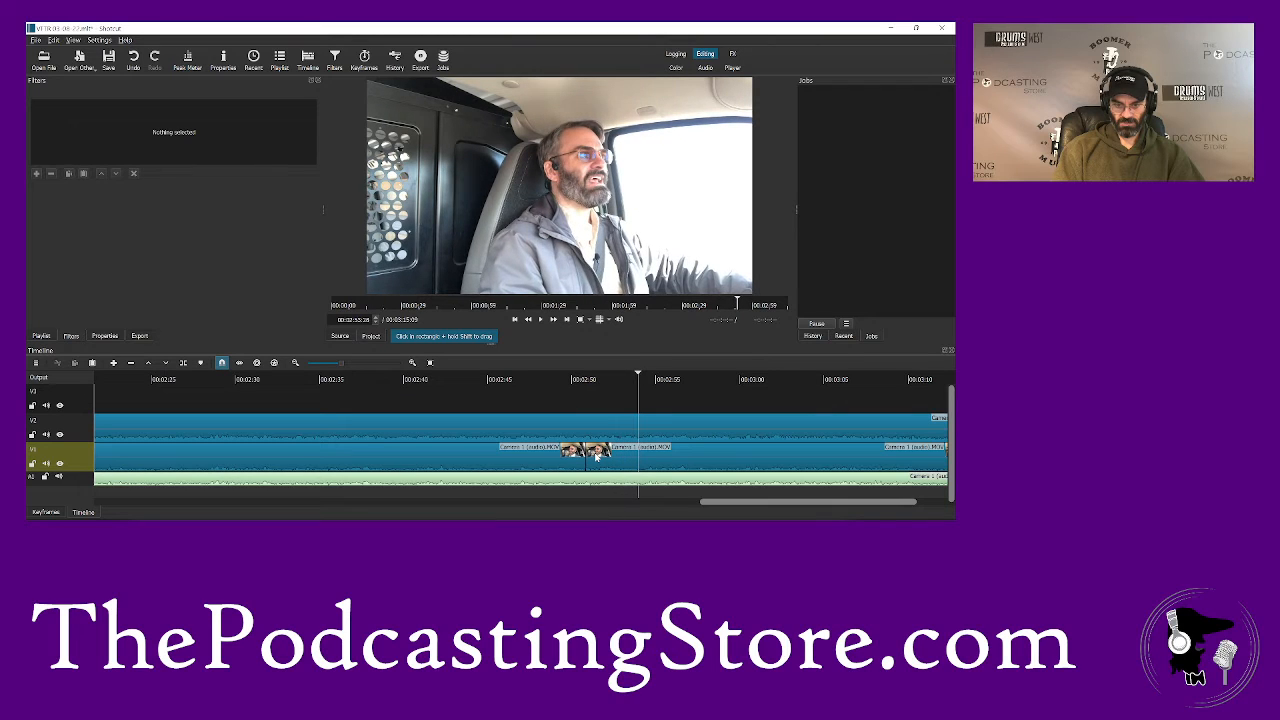
click(643, 427)
key(s)
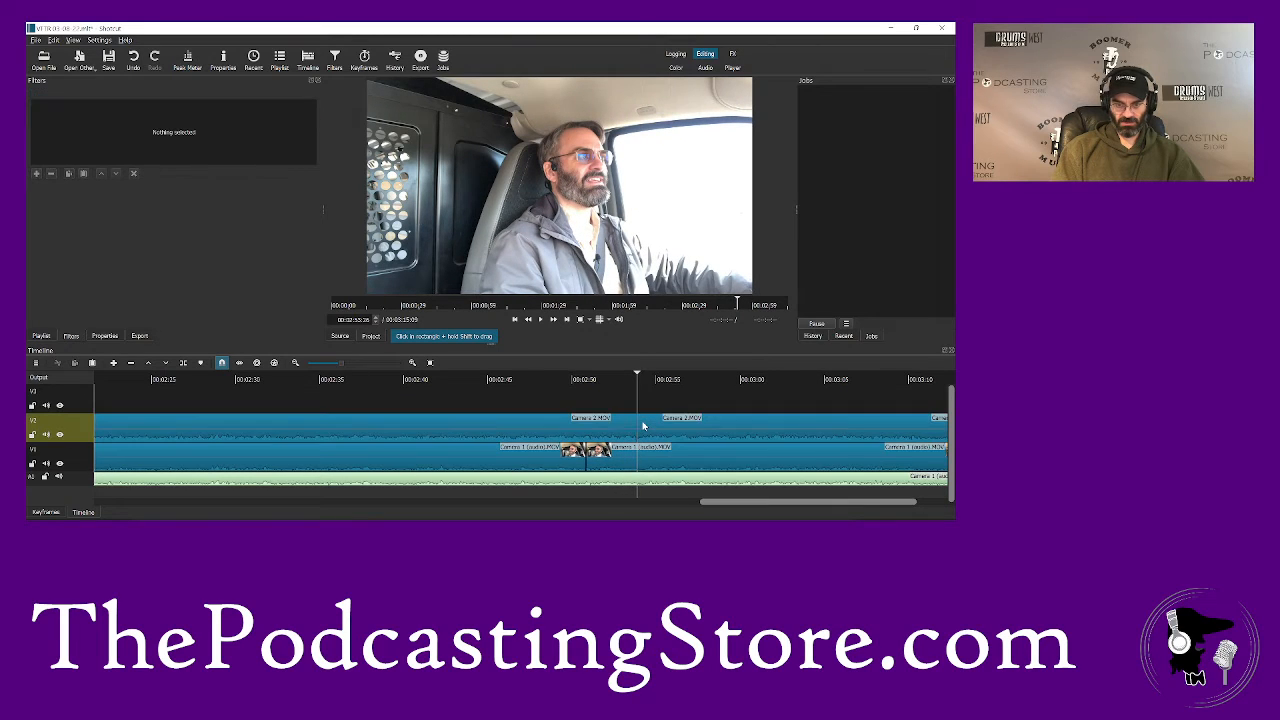
click(703, 431)
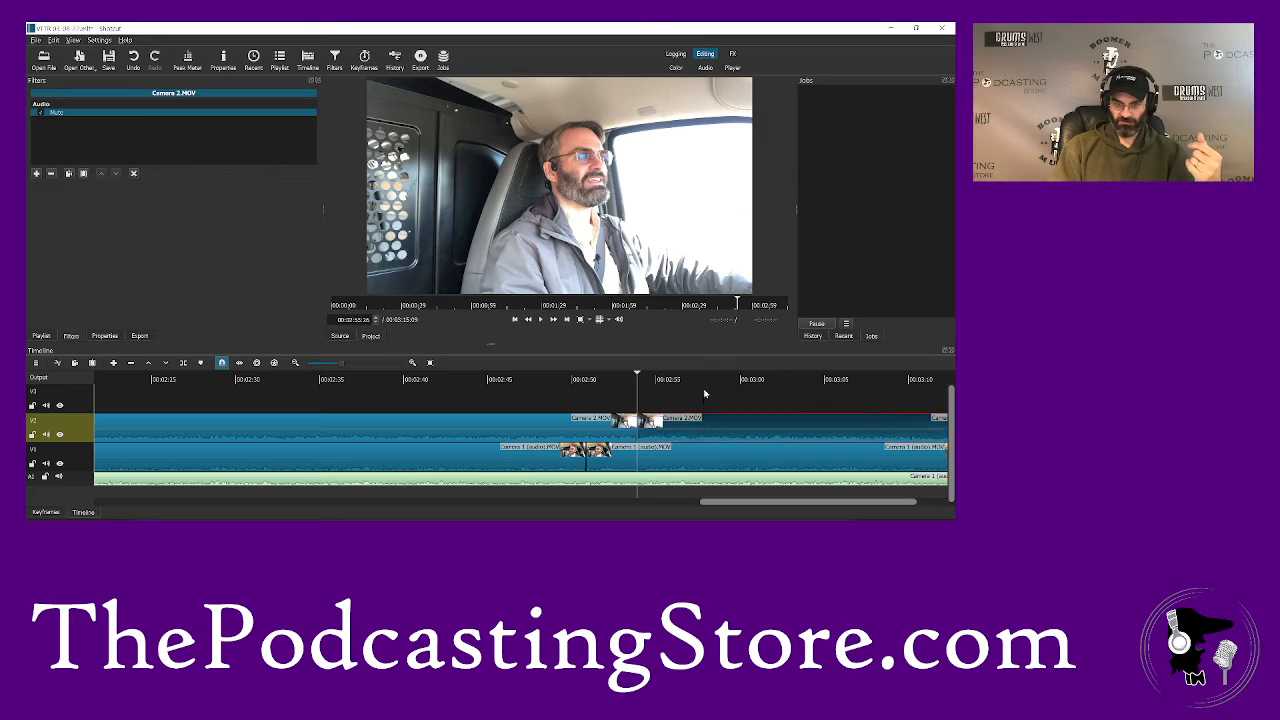
- Swap the segments after the 2:51 and 2:54 cuts between V1 and V2, overlapping Camera 1 with Camera 2 on V2 as a transition
drag(704, 400, 704, 385)
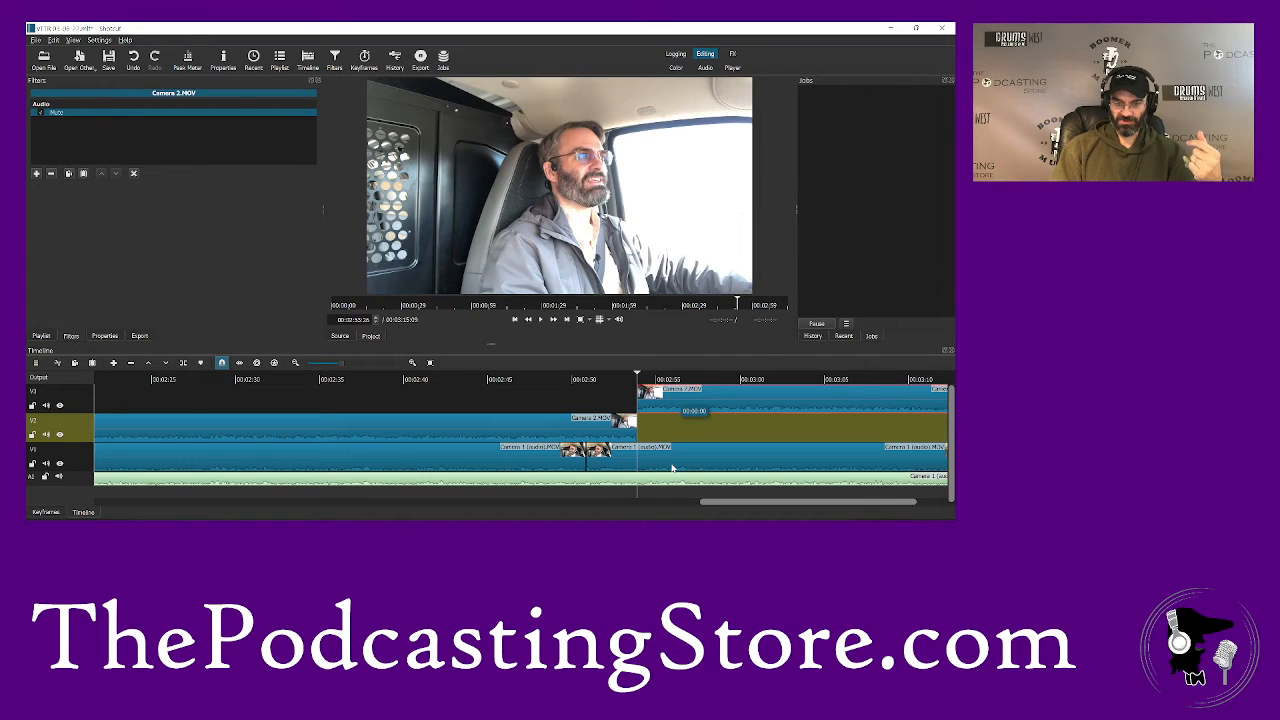
drag(673, 448, 725, 428)
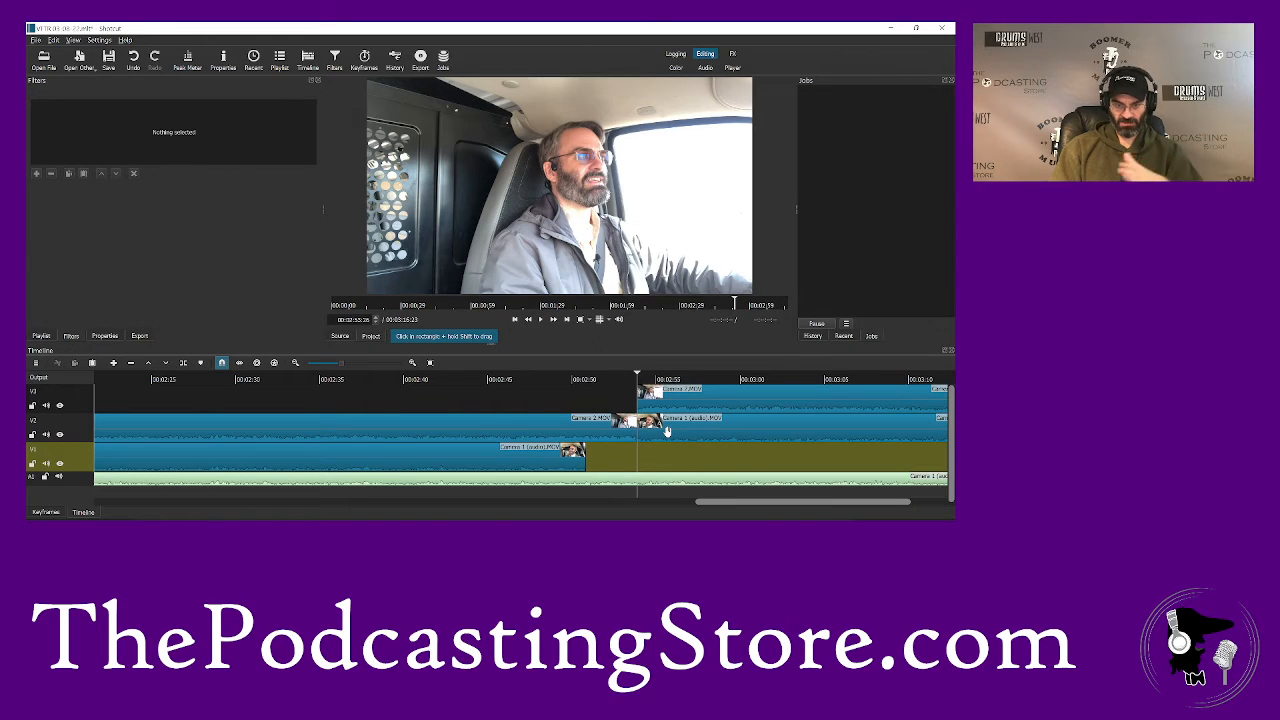
drag(669, 436, 606, 439)
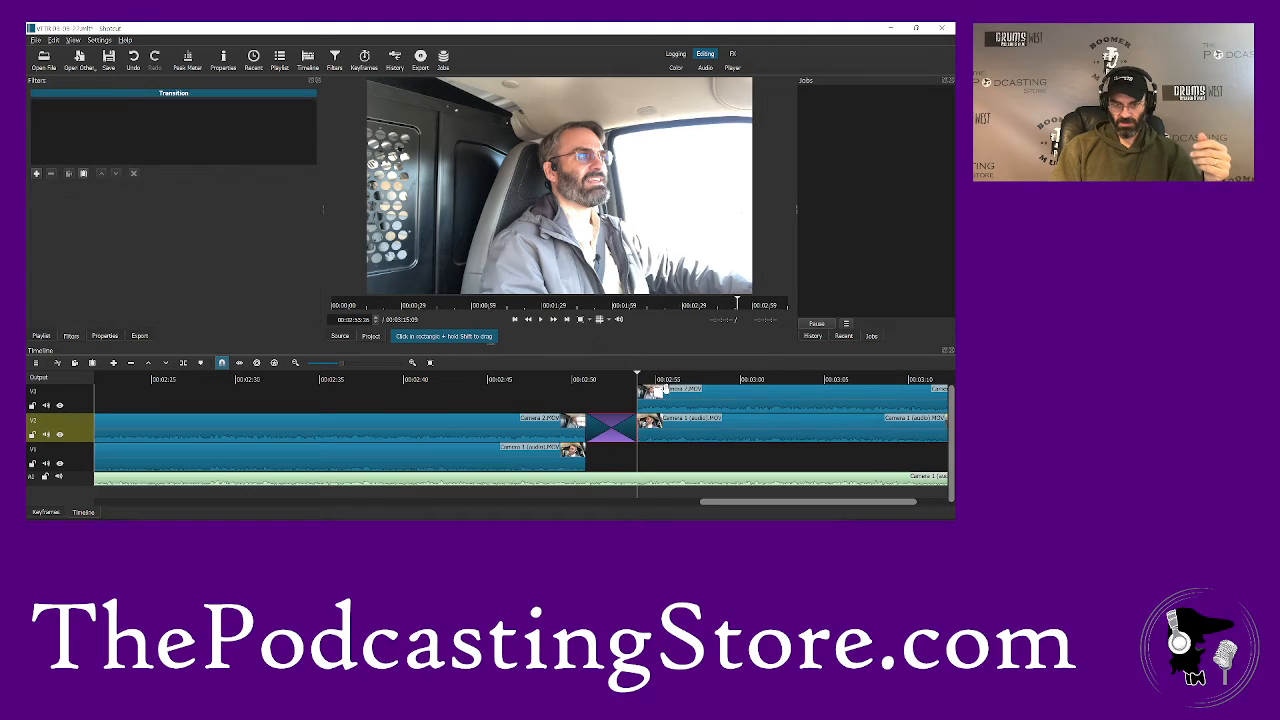
drag(666, 388, 665, 450)
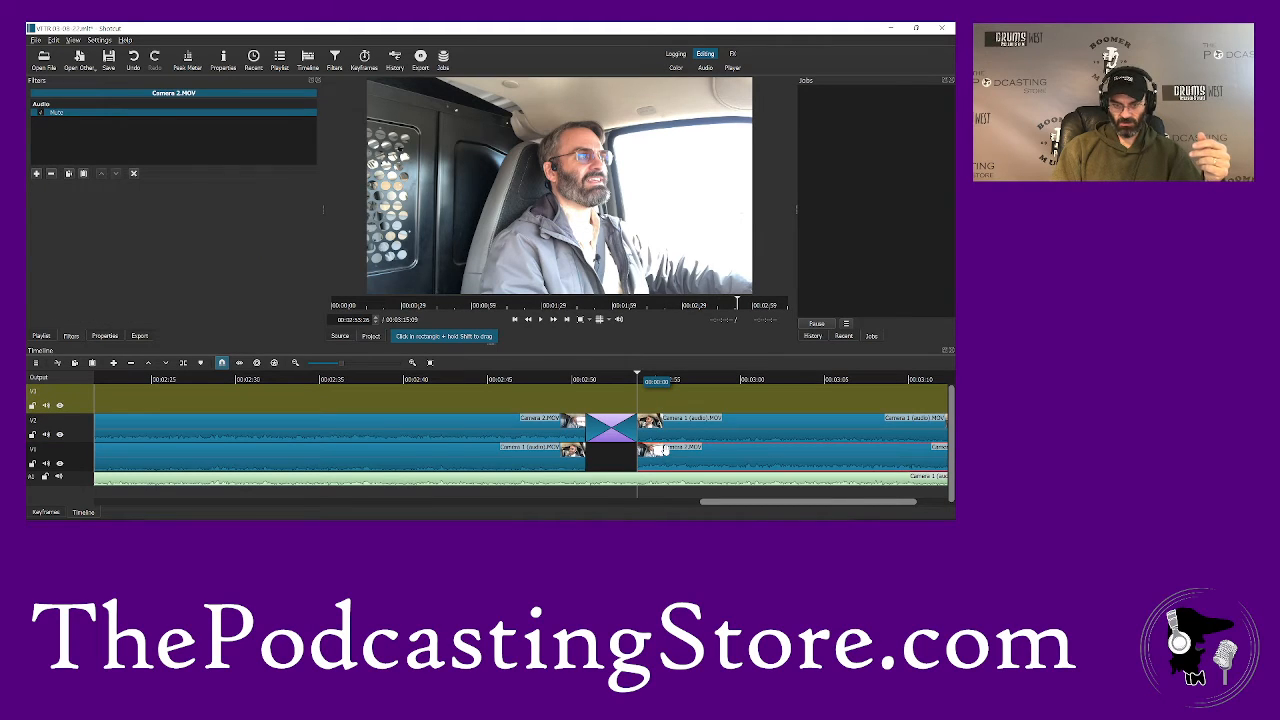
- Play the timeline on from the new transition and stop at about 3:12, where the talk ends
click(574, 401)
click(549, 380)
key(space)
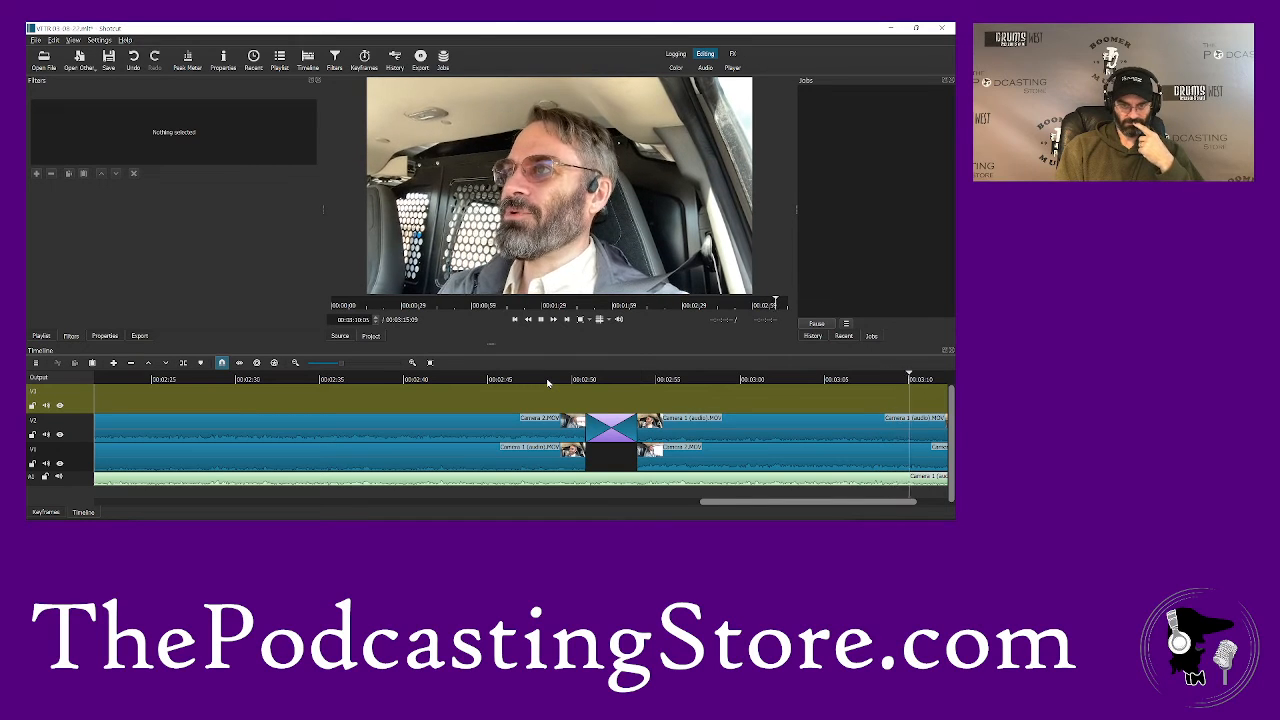
key(space)
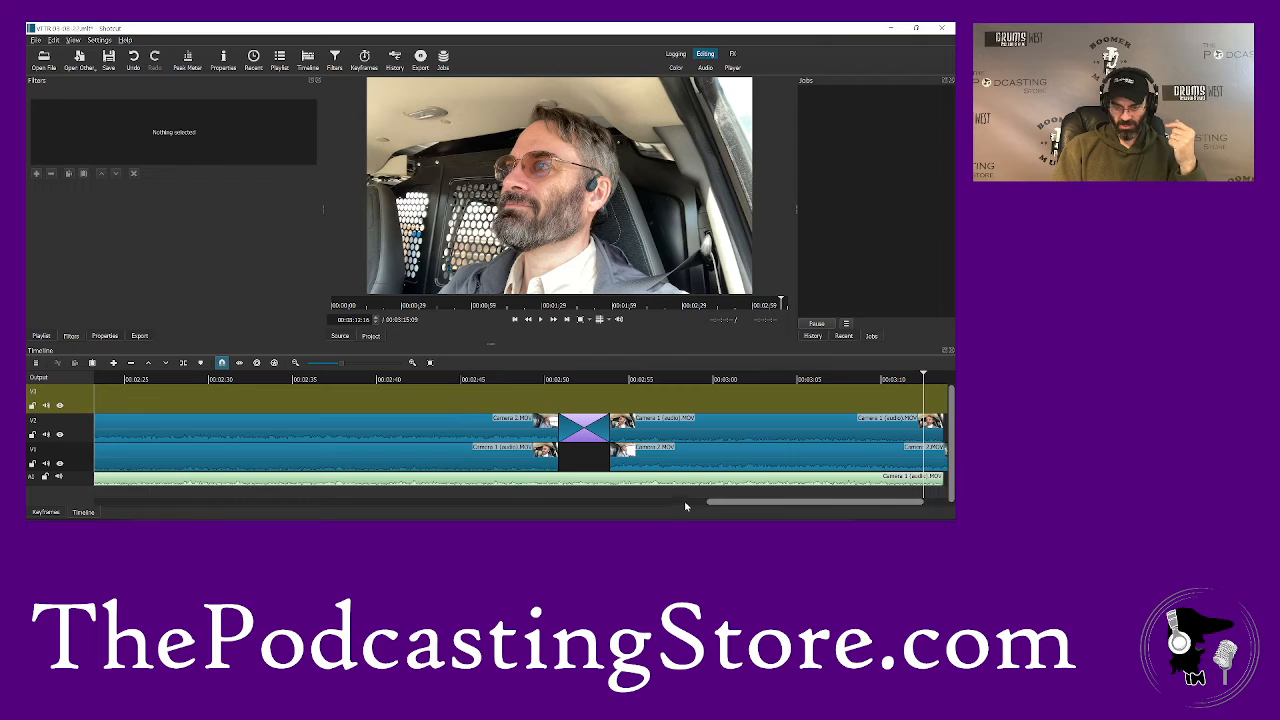
drag(715, 502, 744, 507)
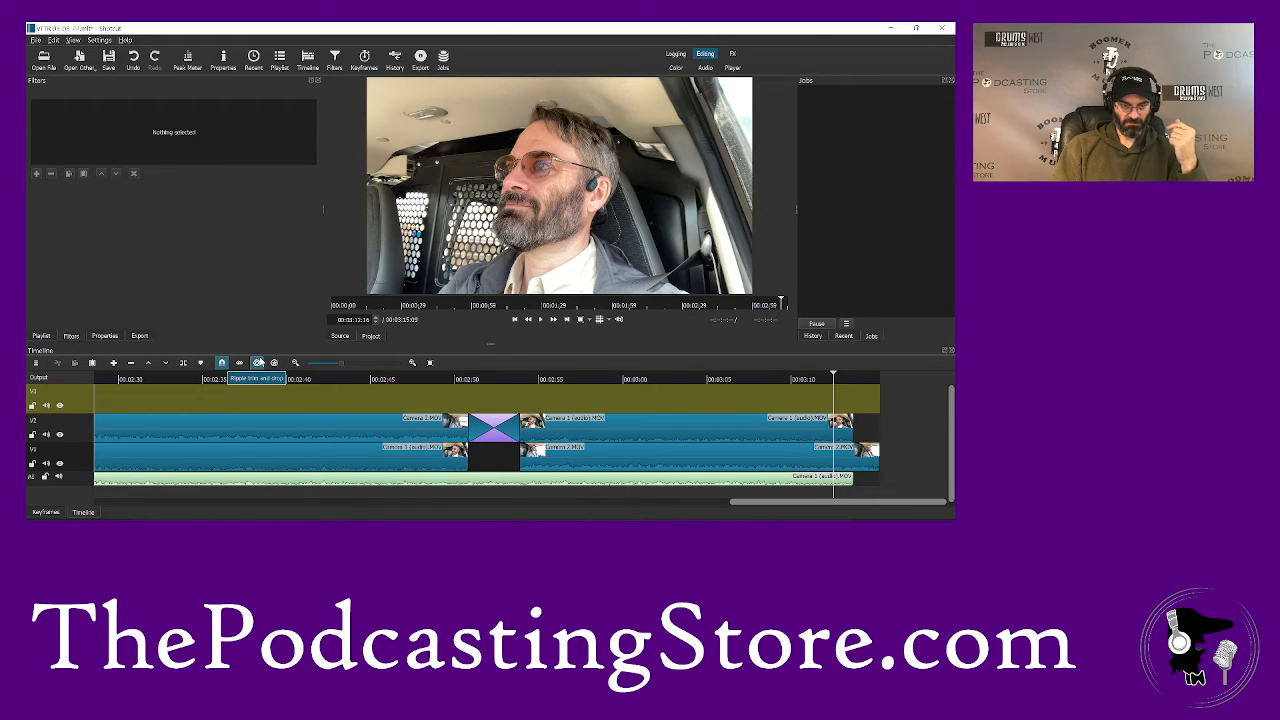
- Turn on ripple across all tracks, split the Camera 2 clip on V1 at the playhead and delete the part after the cut
click(258, 362)
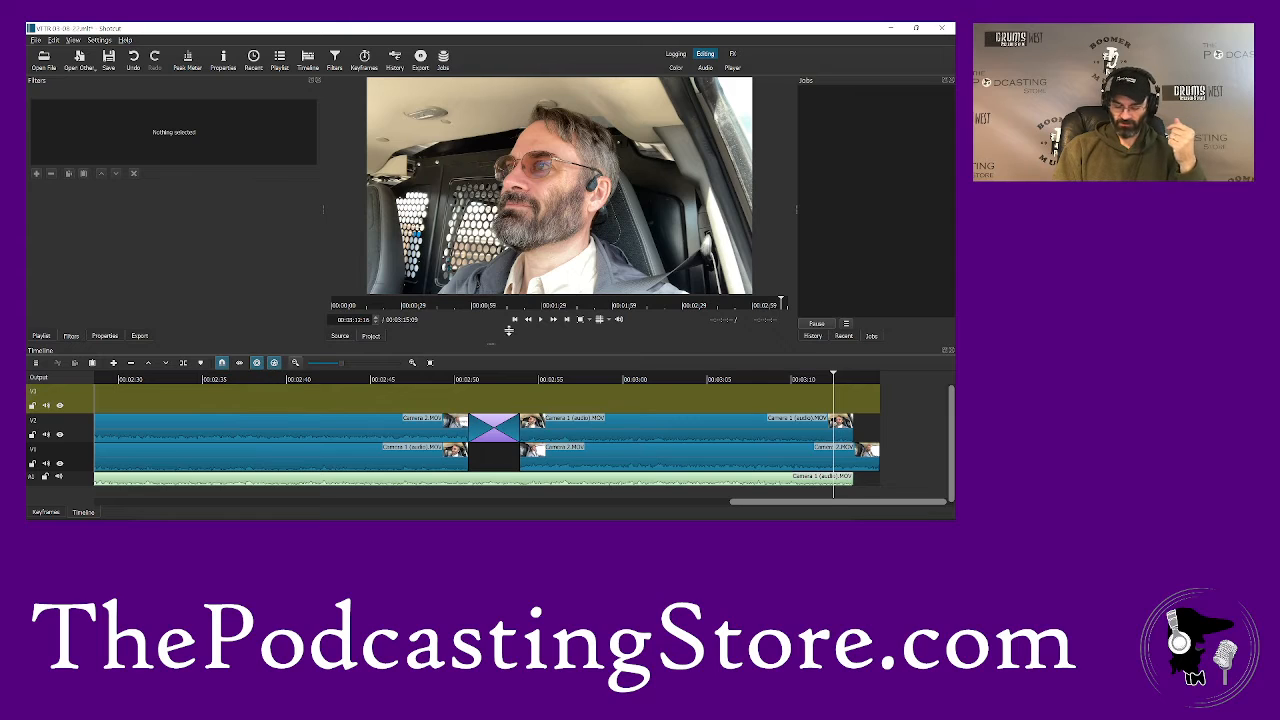
right_click(849, 455)
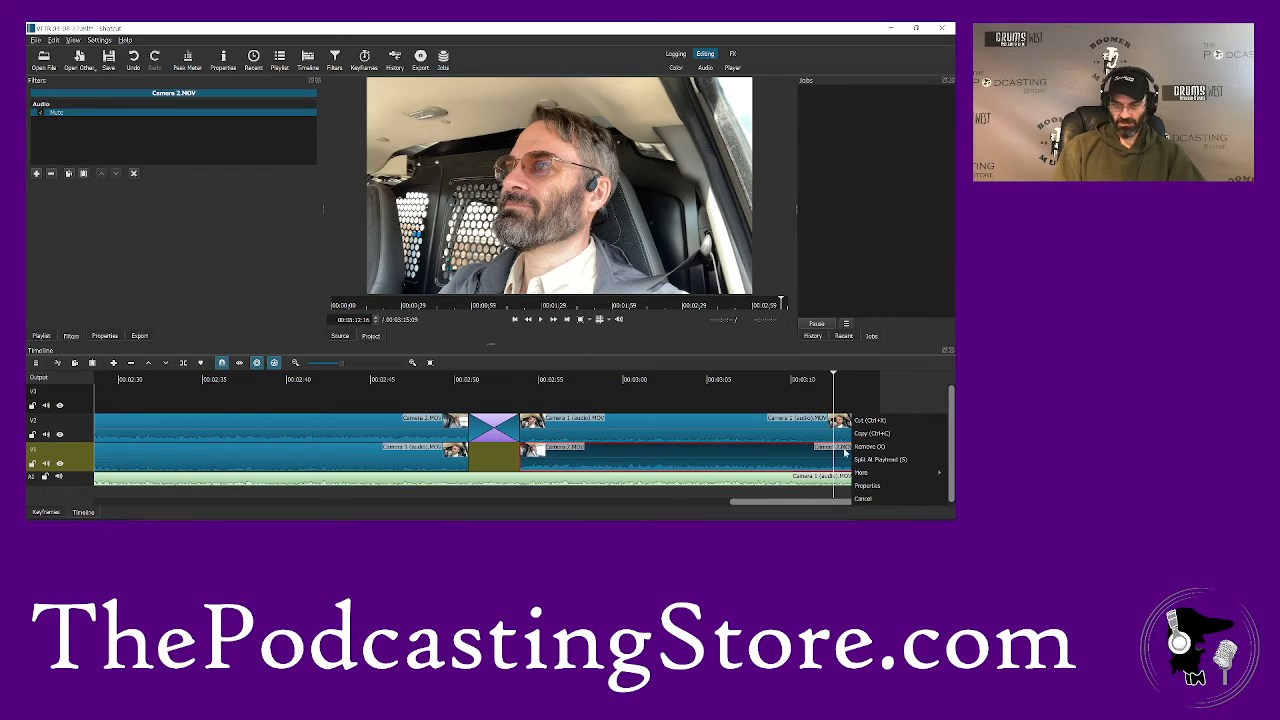
click(849, 455)
key(s)
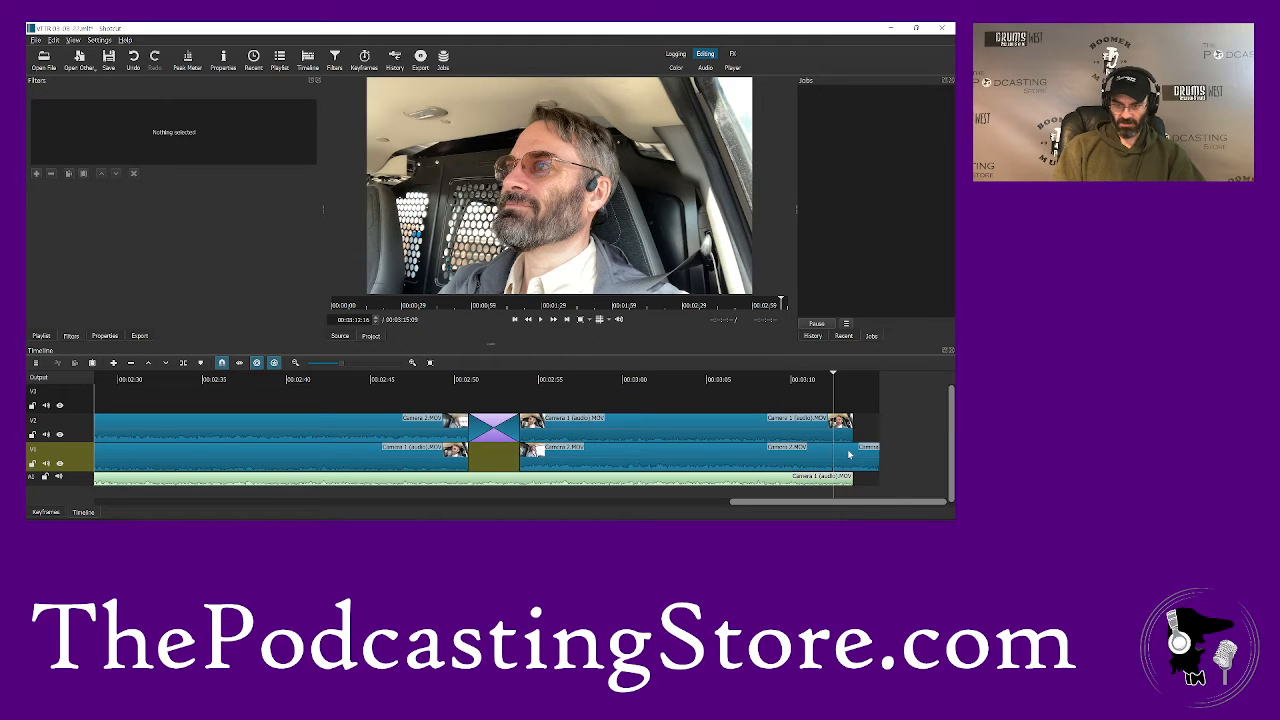
click(849, 455)
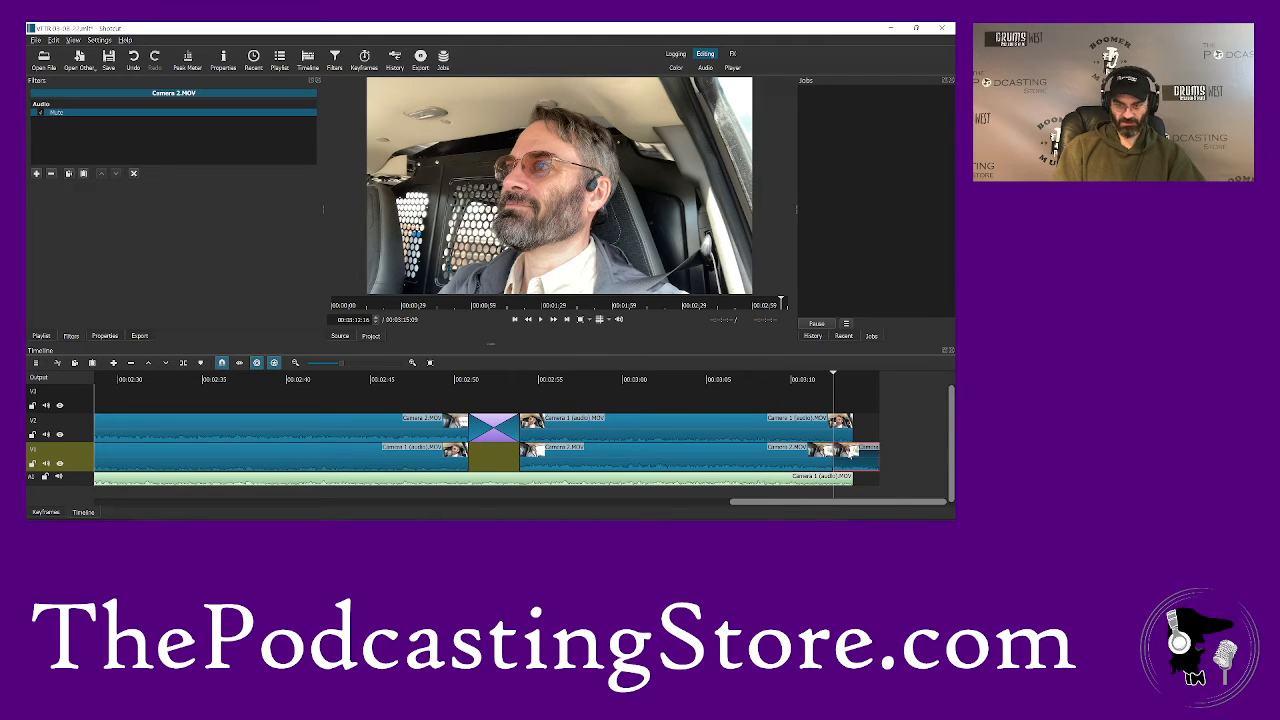
key(Delete)
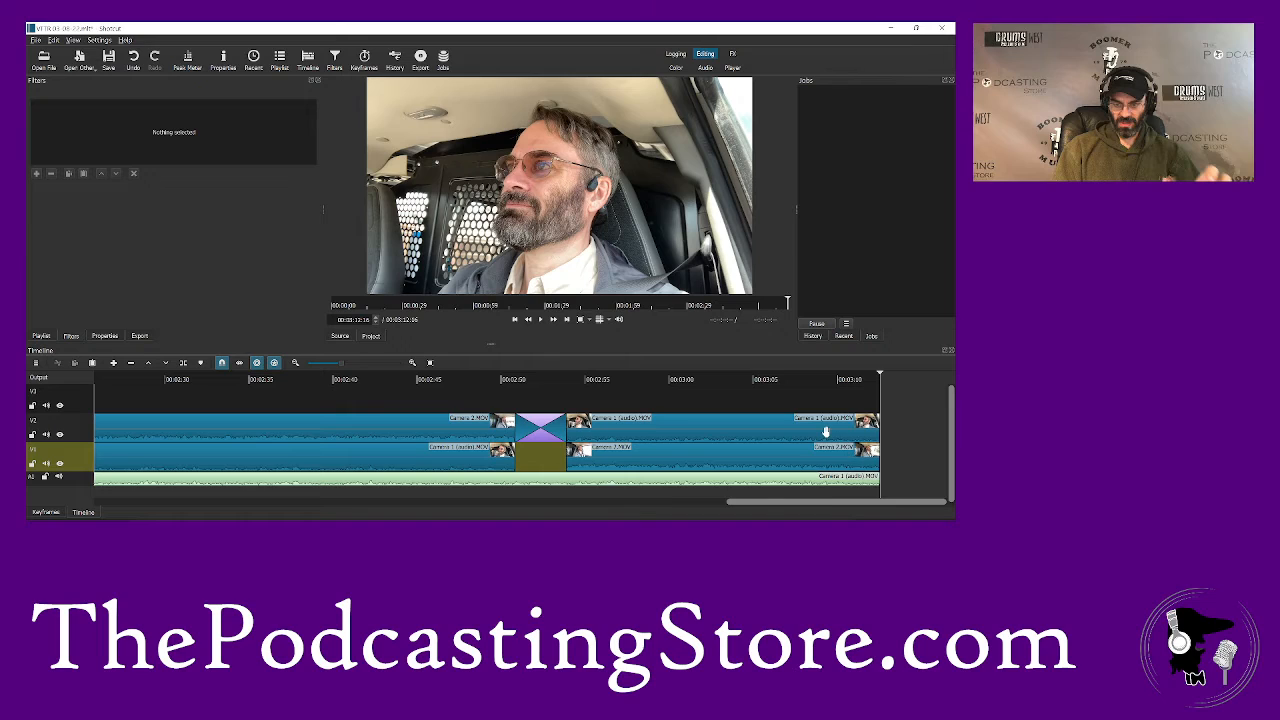
- Add Fade Out Video to the last Camera 1 clip on V2 and Fade Out Audio to the Camera 1 audio clip on A2
click(826, 432)
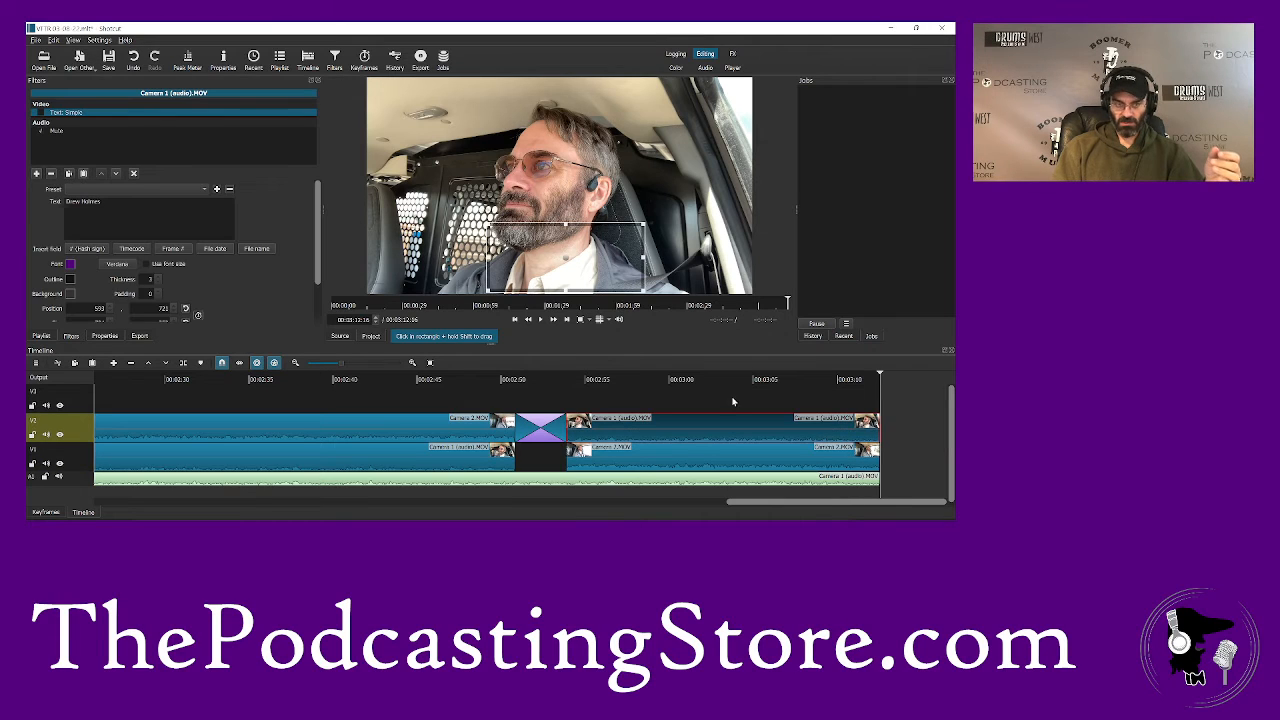
click(37, 173)
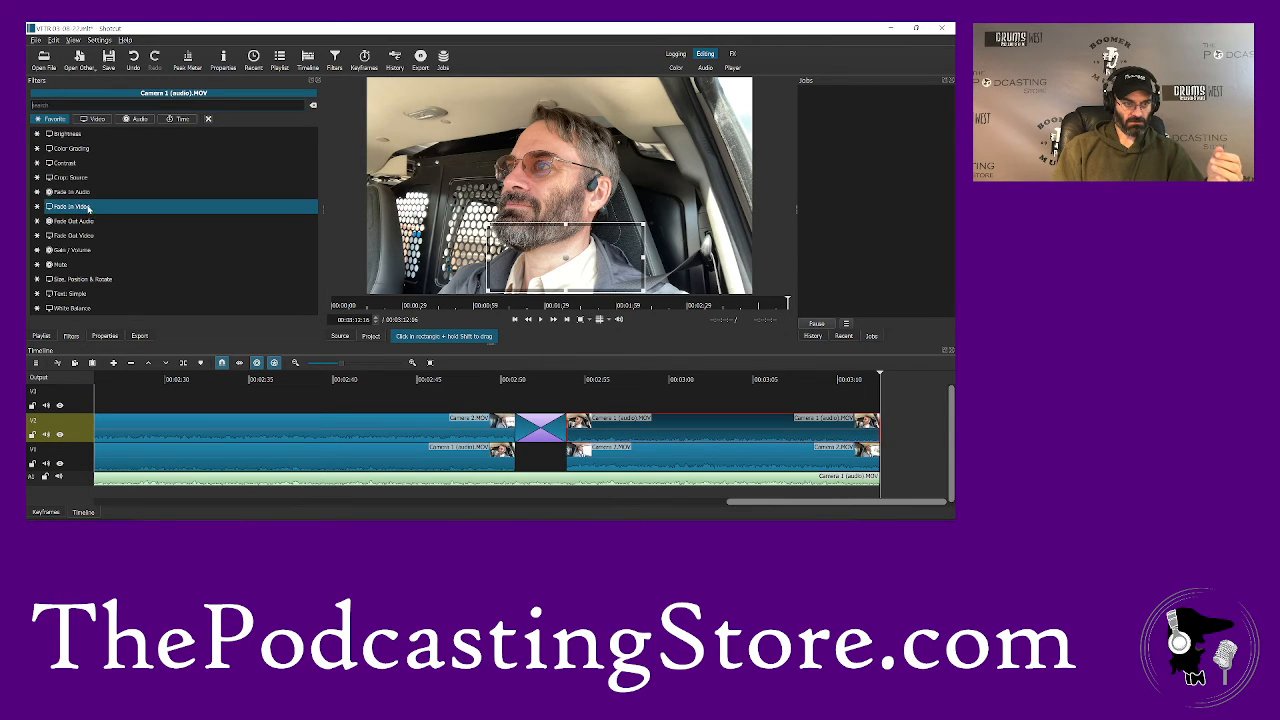
click(86, 237)
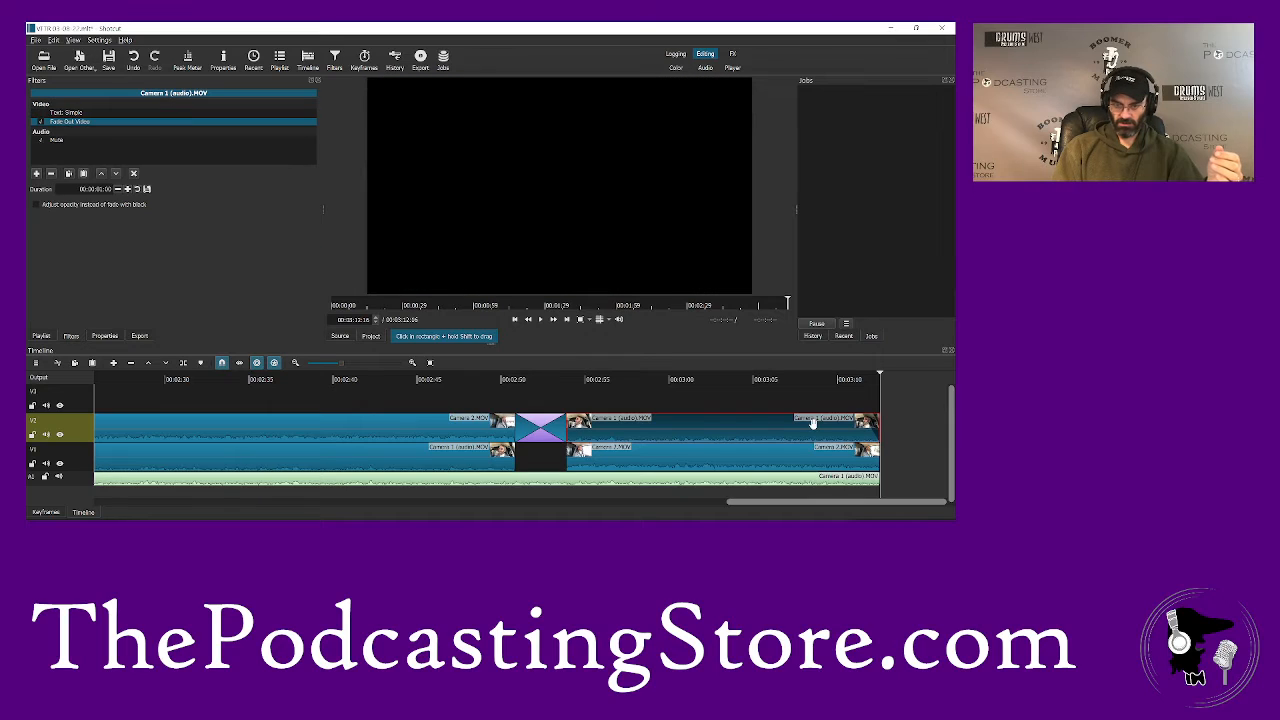
right_click(830, 478)
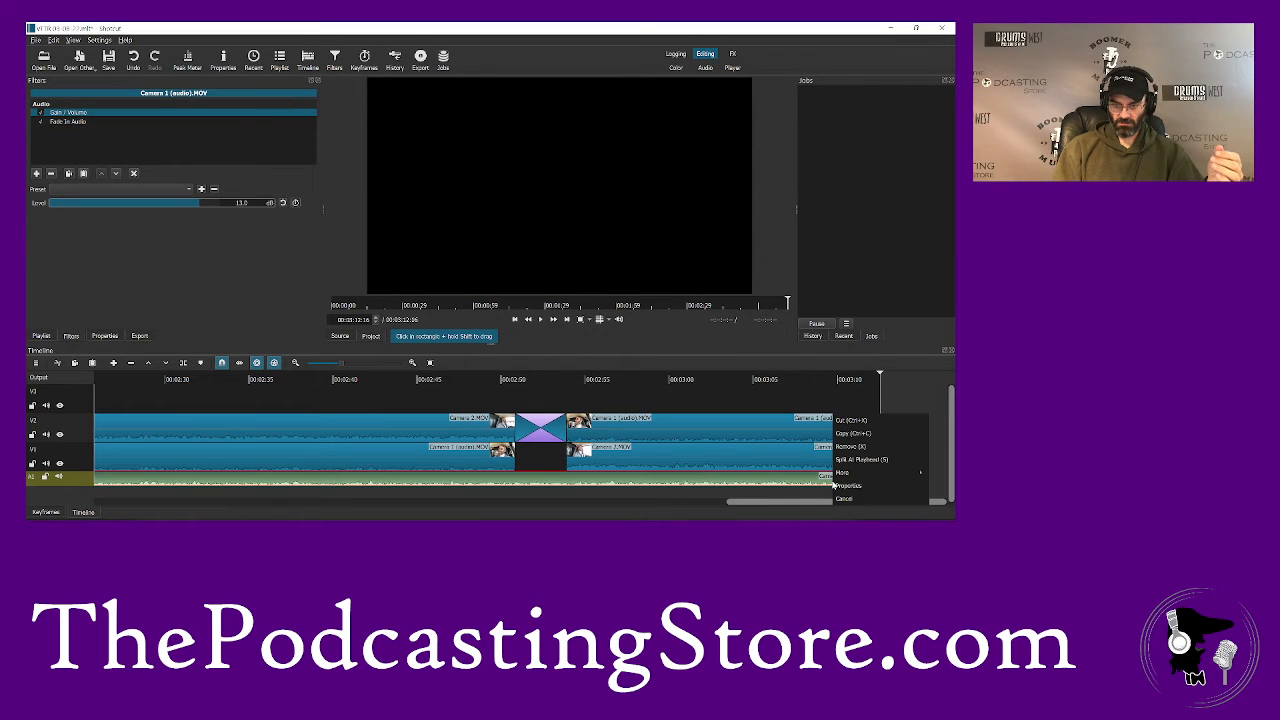
click(37, 174)
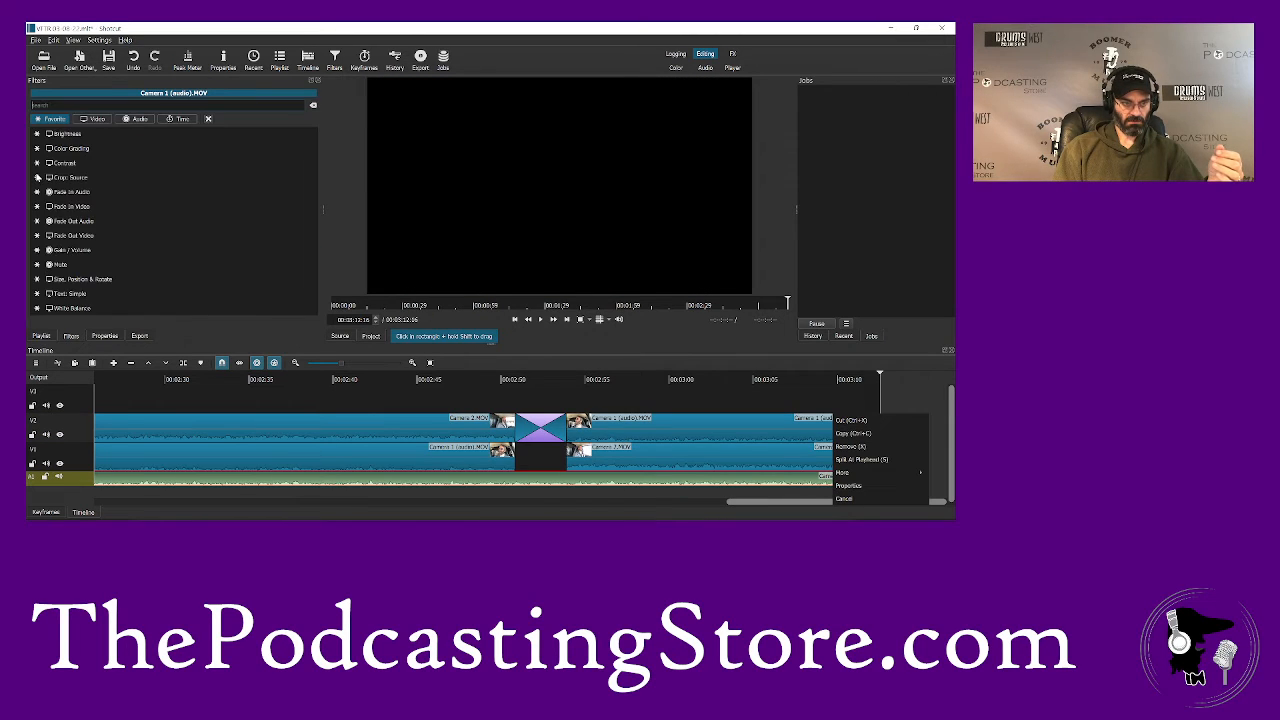
click(81, 224)
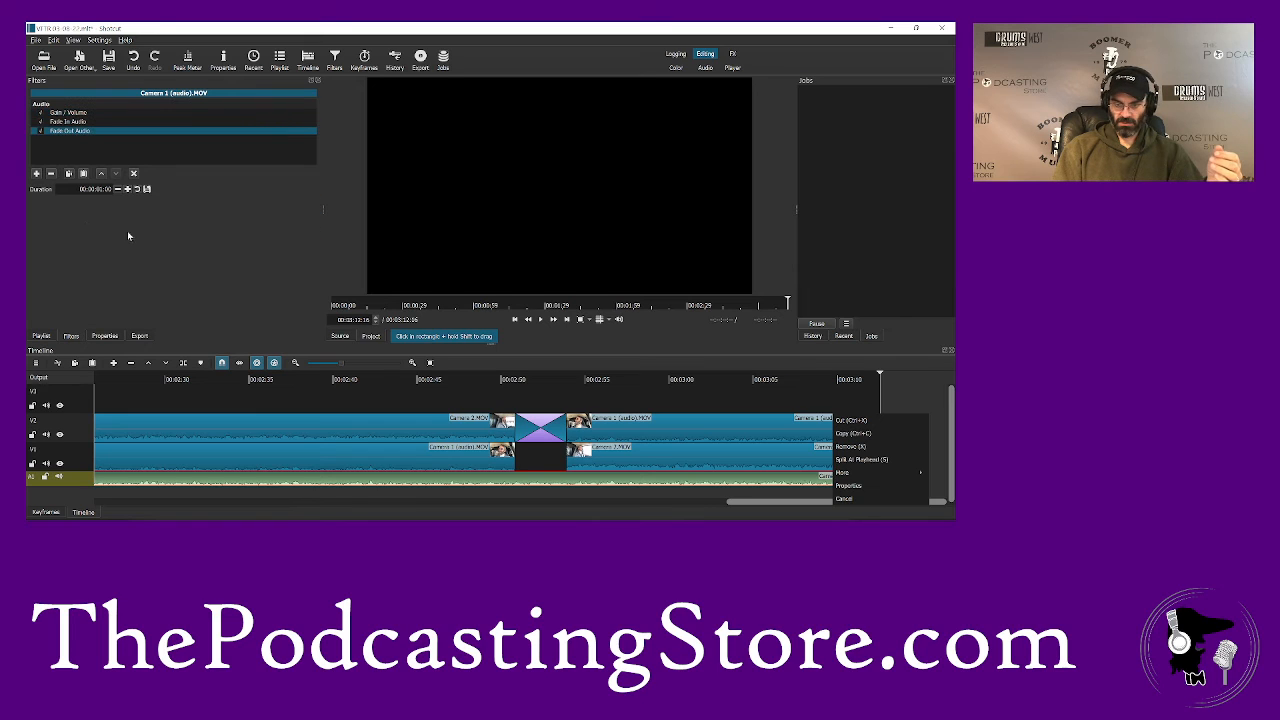
- Open the Outro MP4 from the View from the Road Outro folder and place it on V1 directly after the last camera clip
click(43, 66)
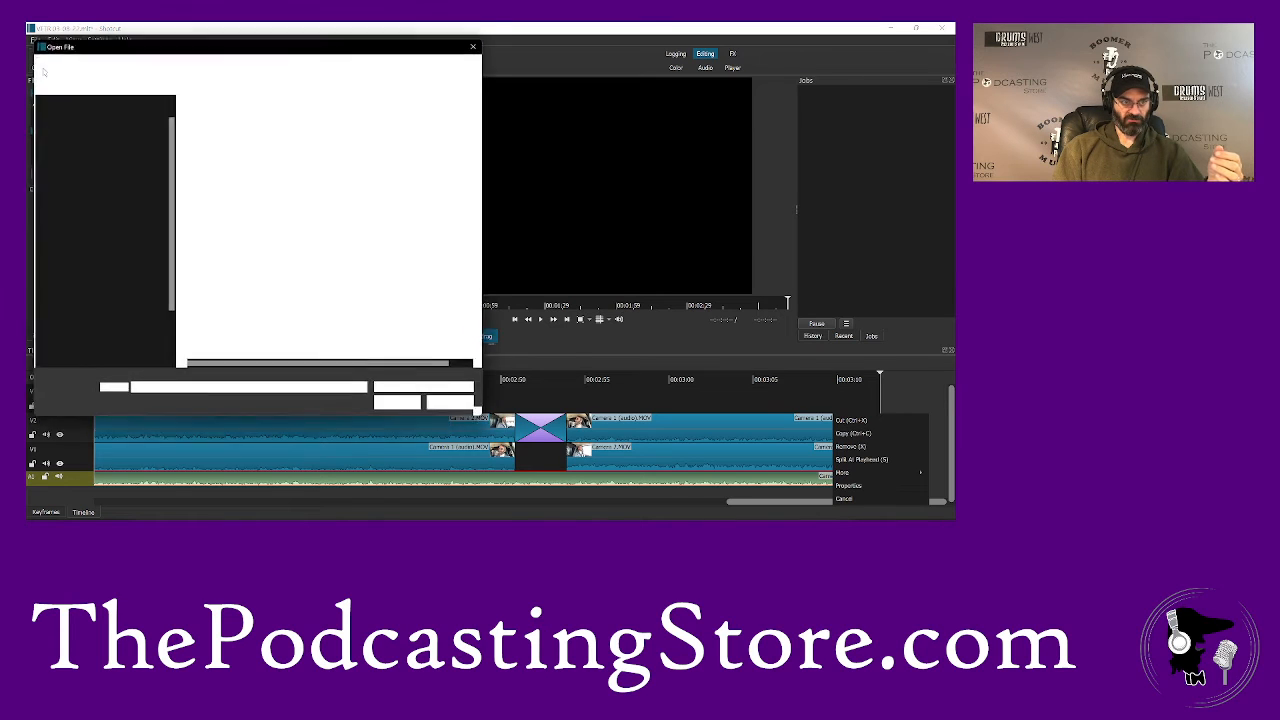
click(207, 62)
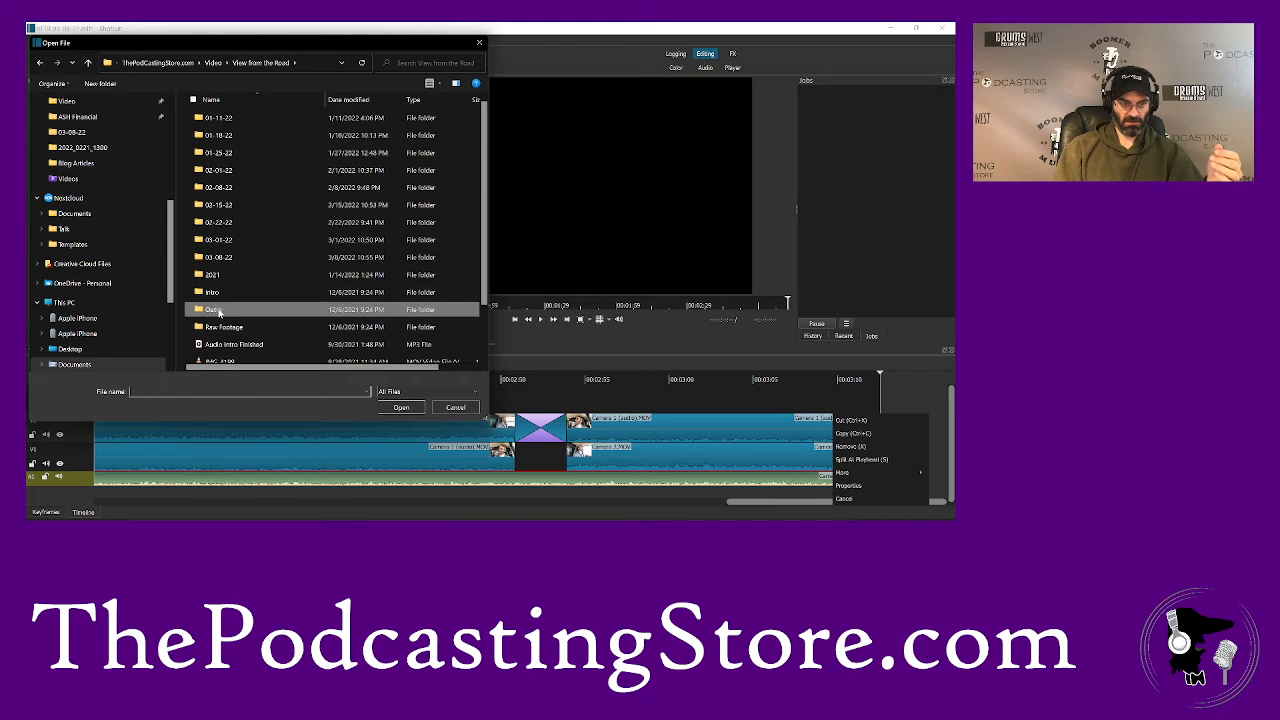
double_click(212, 310)
double_click(214, 152)
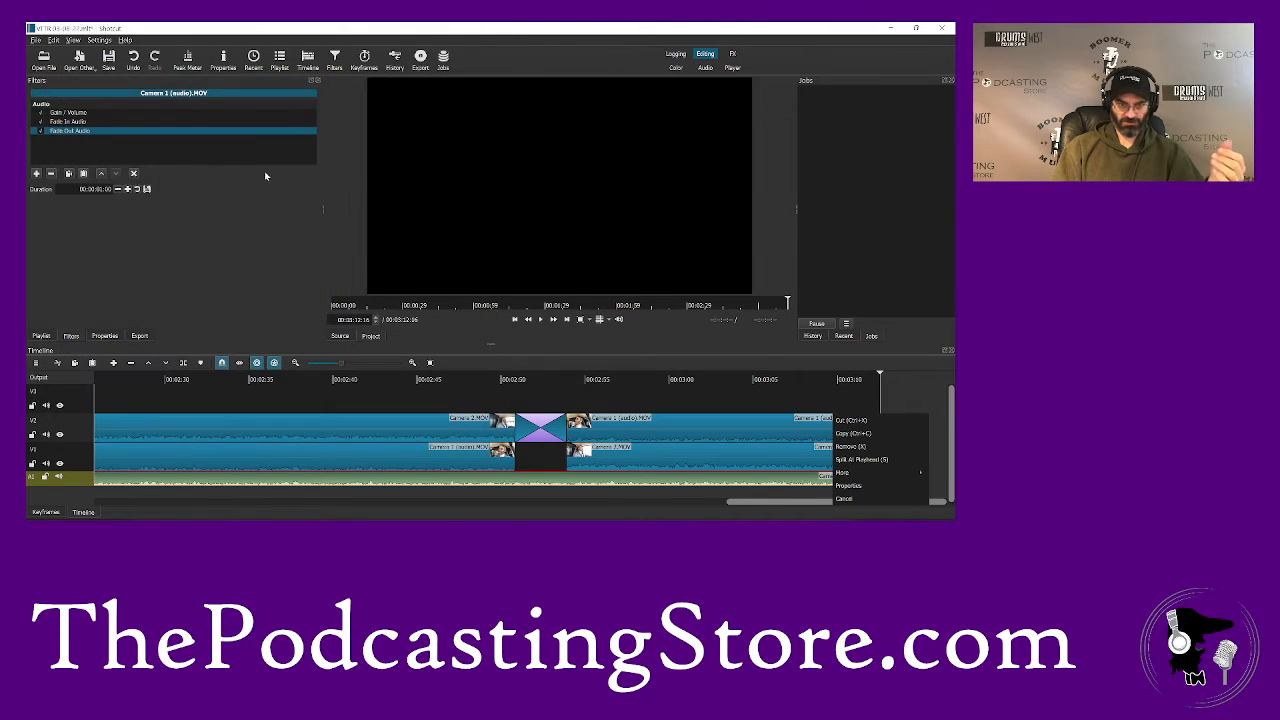
click(541, 320)
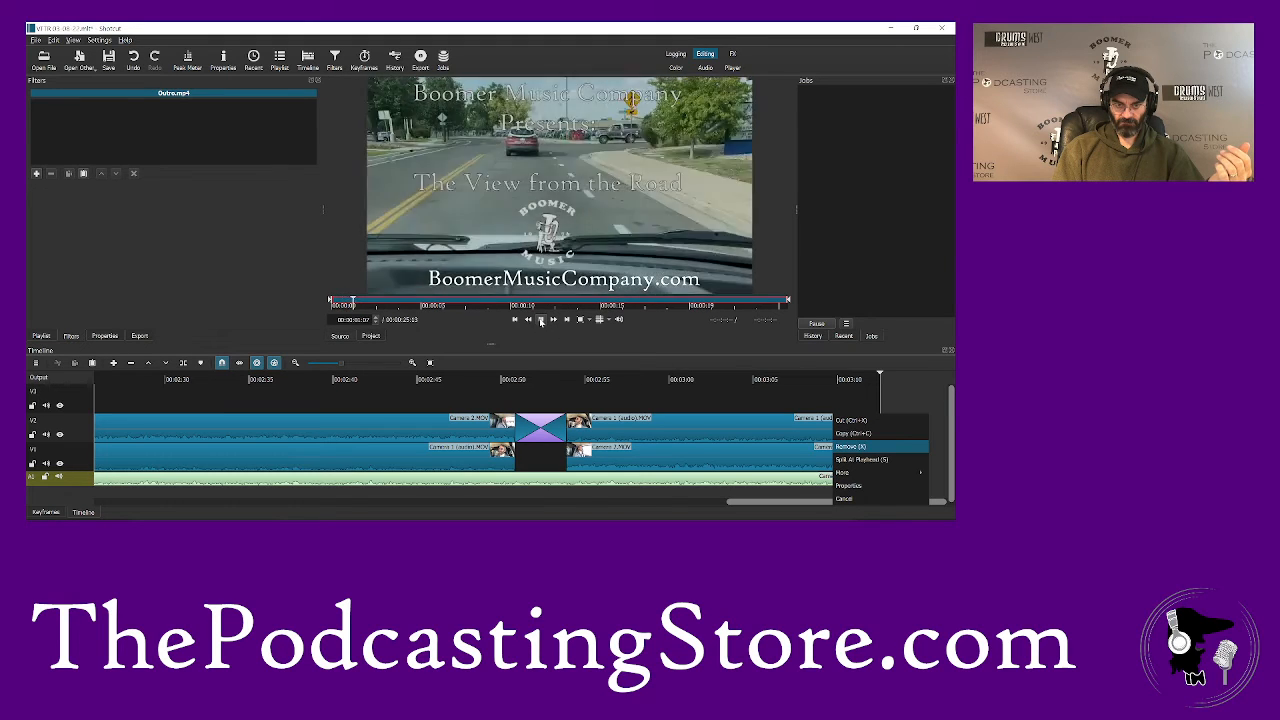
right_click(733, 403)
drag(899, 461, 880, 464)
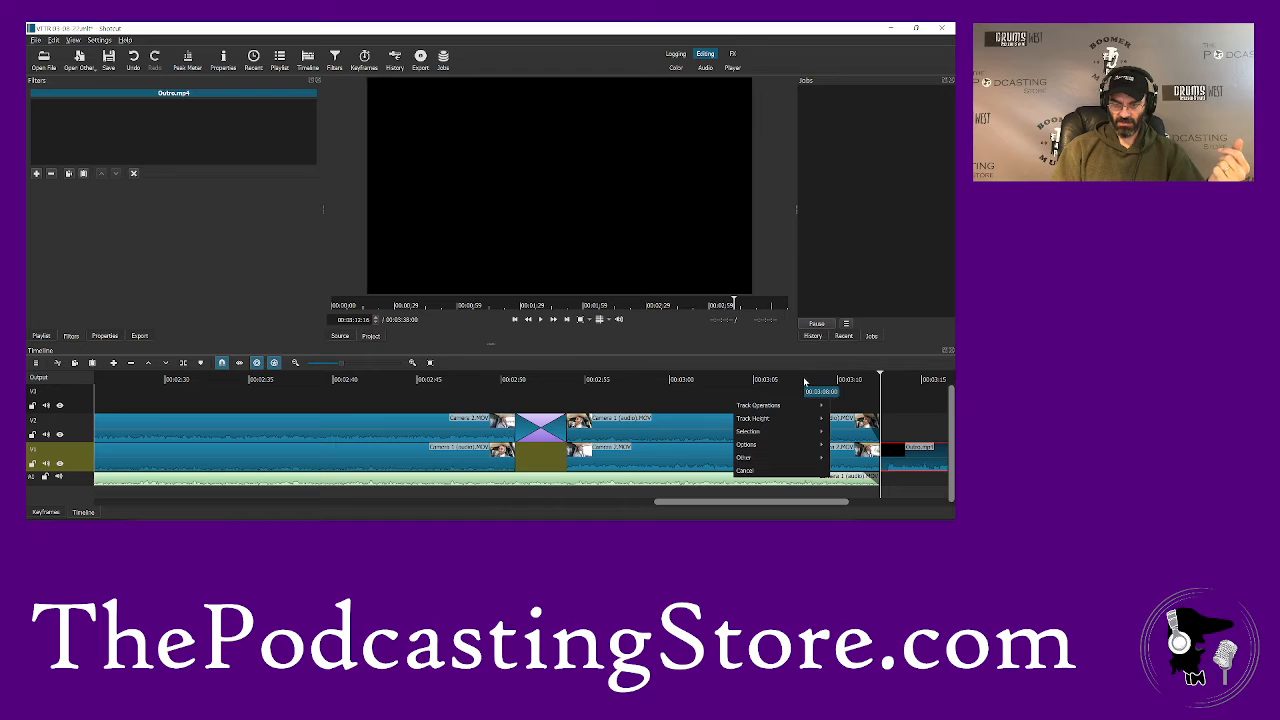
- Play the ending from a few seconds before the outro to about 3:15 and save the project
right_click(804, 382)
click(769, 373)
click(766, 379)
key(space)
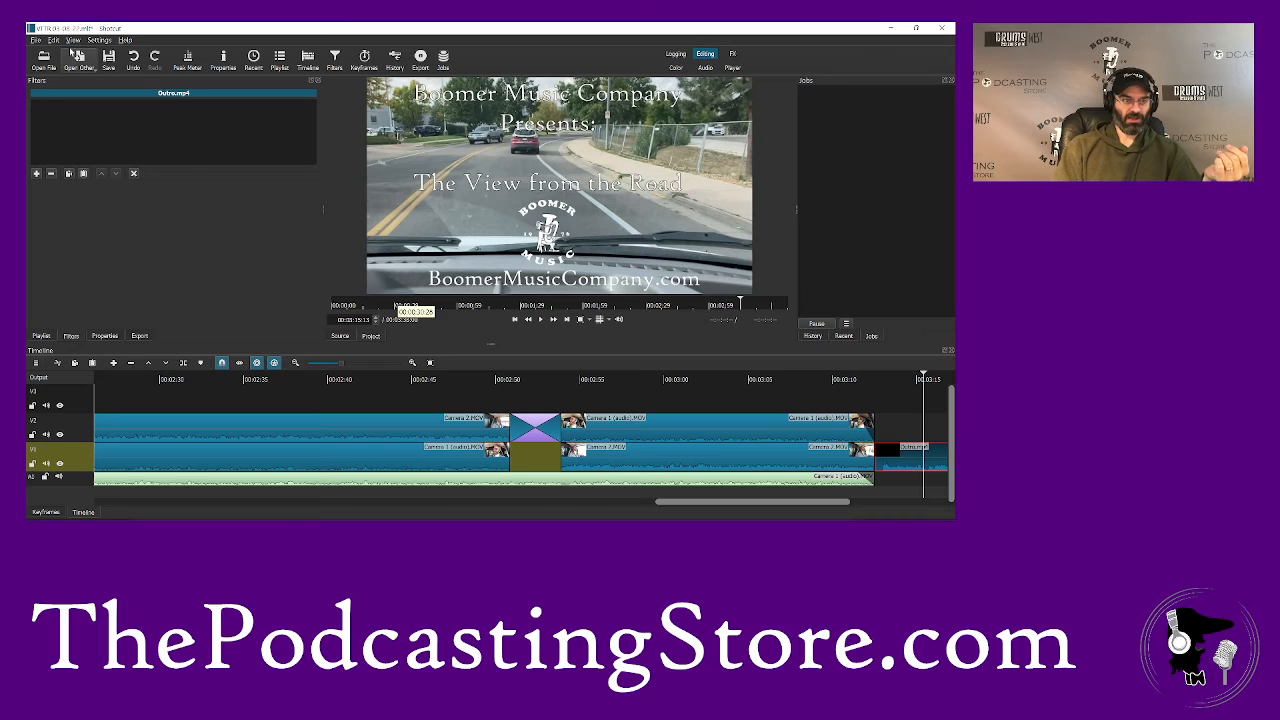
click(109, 57)
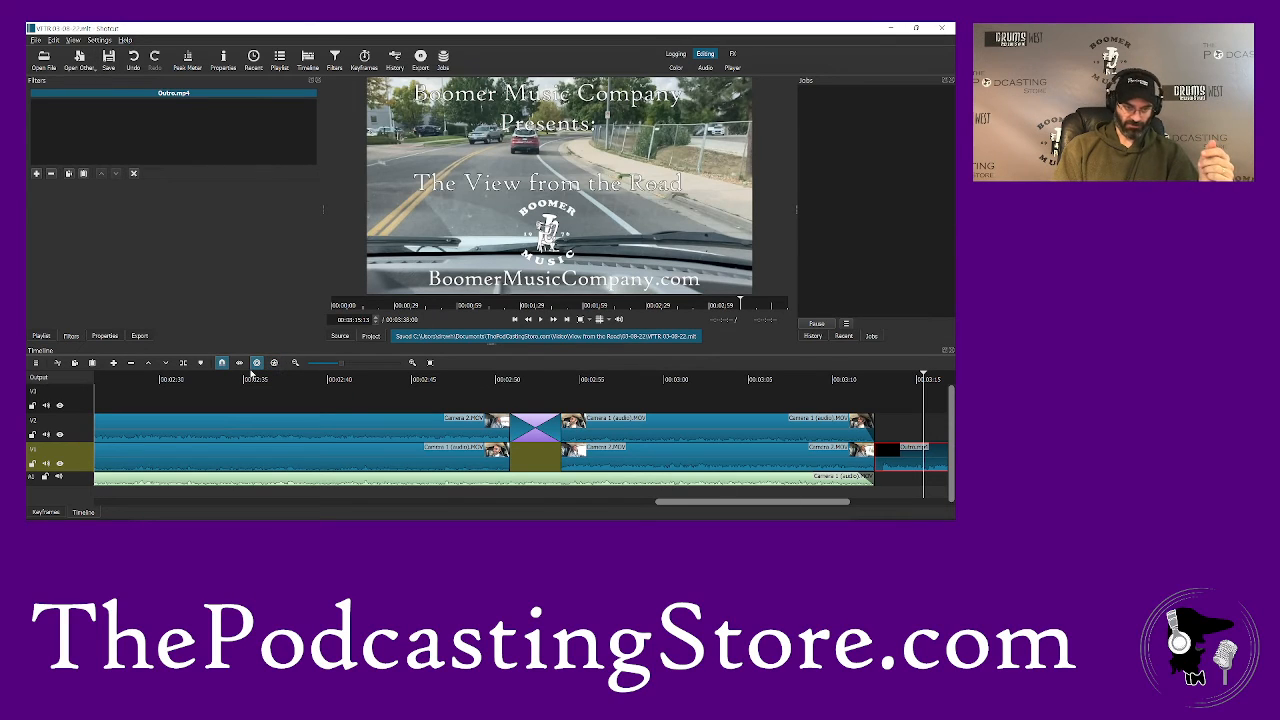
- Turn off the ripple options and move the playhead back to the end of the intro, at about 0:31
drag(740, 504, 227, 507)
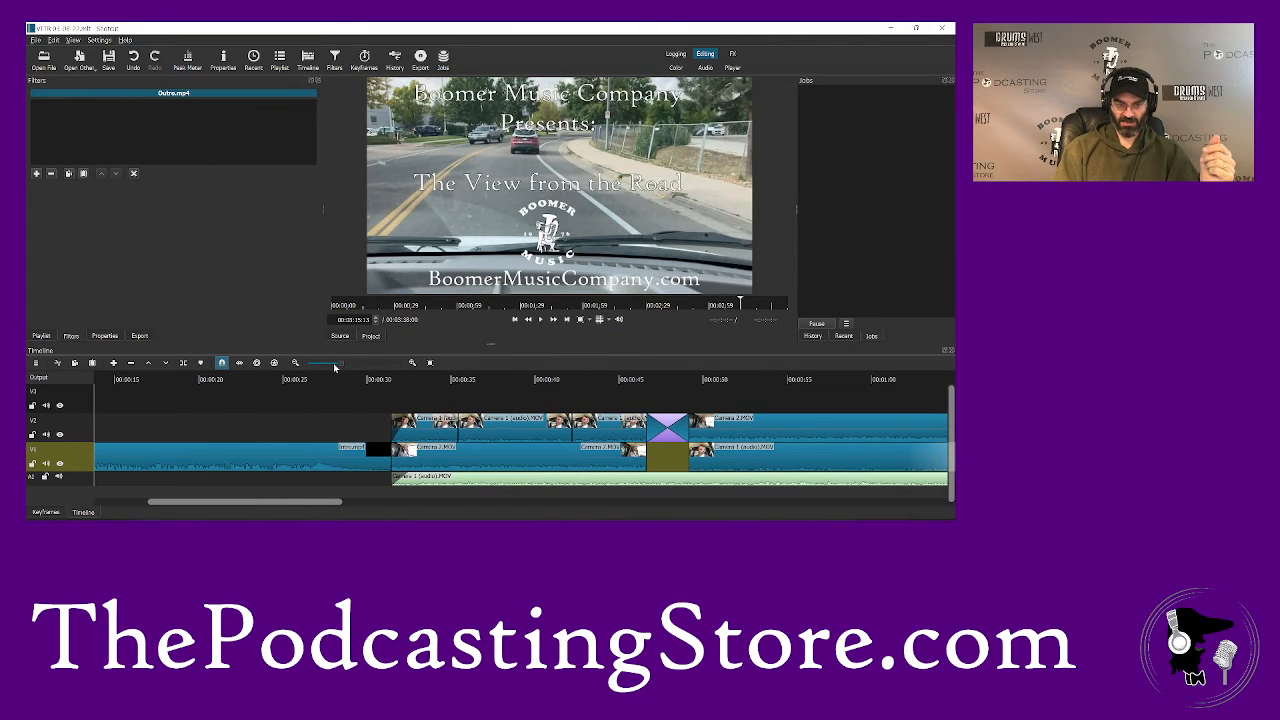
drag(335, 368, 320, 368)
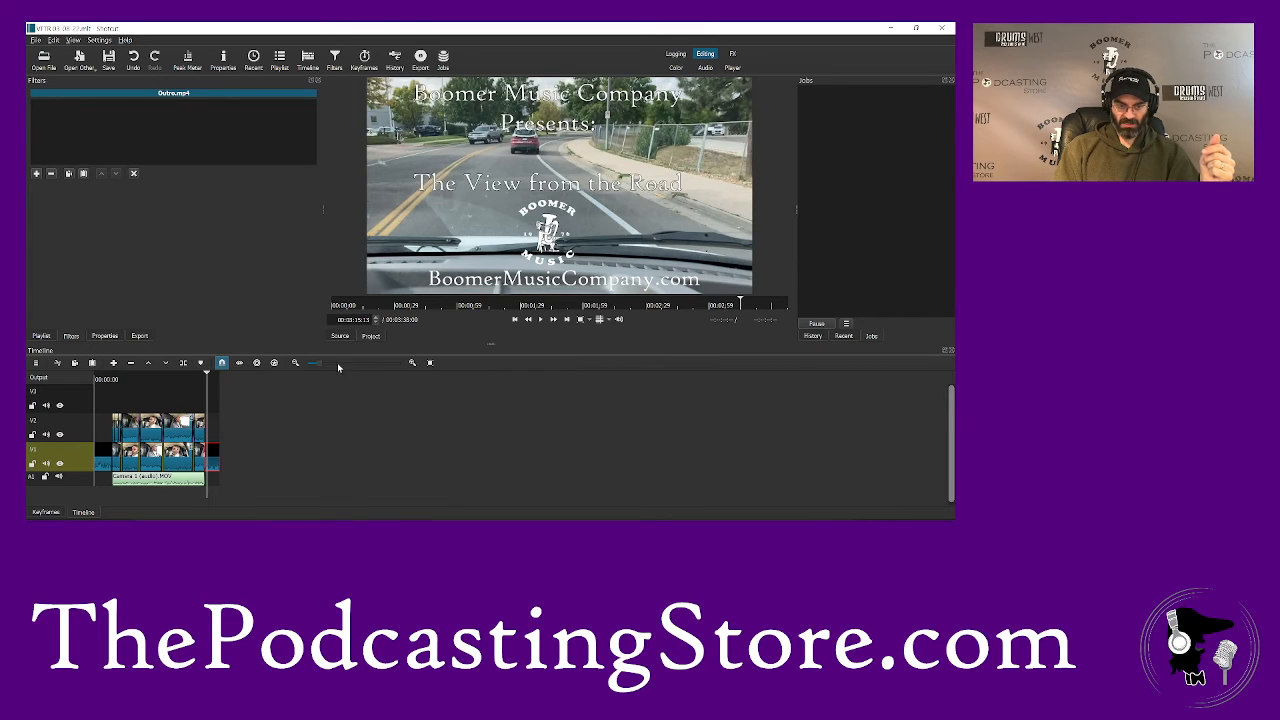
click(337, 362)
scroll(706, 503, left, 10)
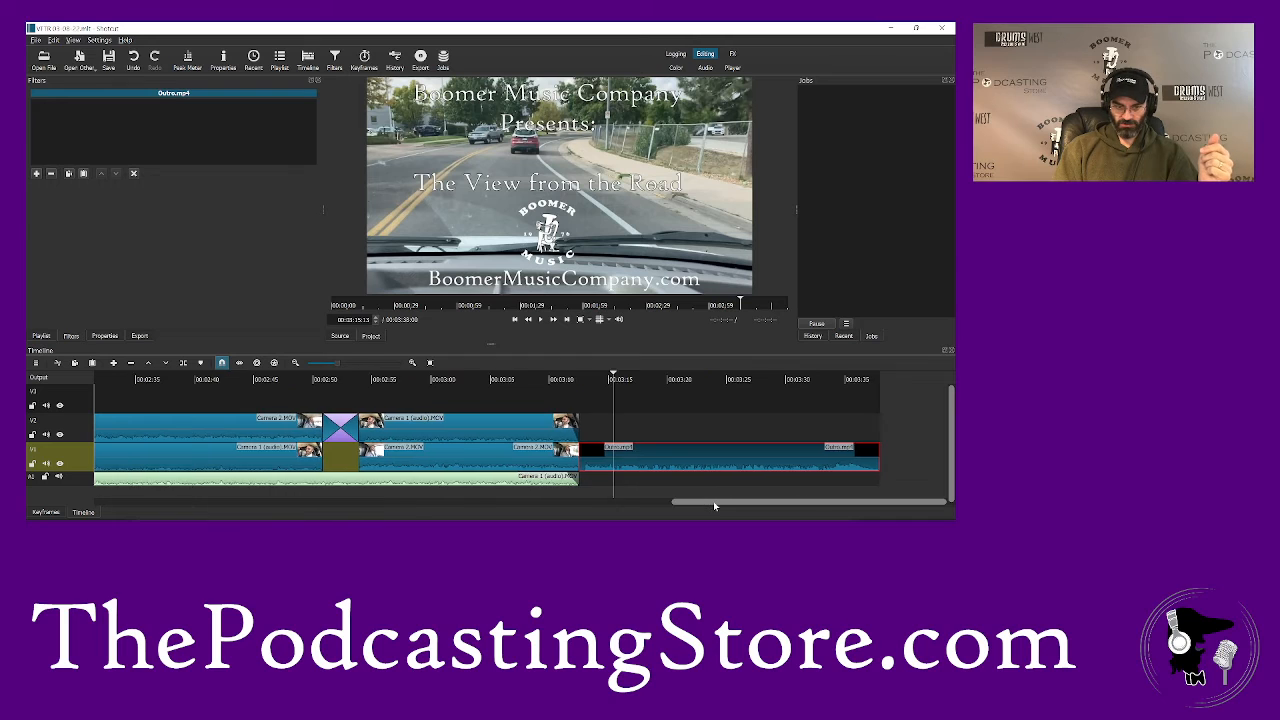
scroll(176, 516, left, 7)
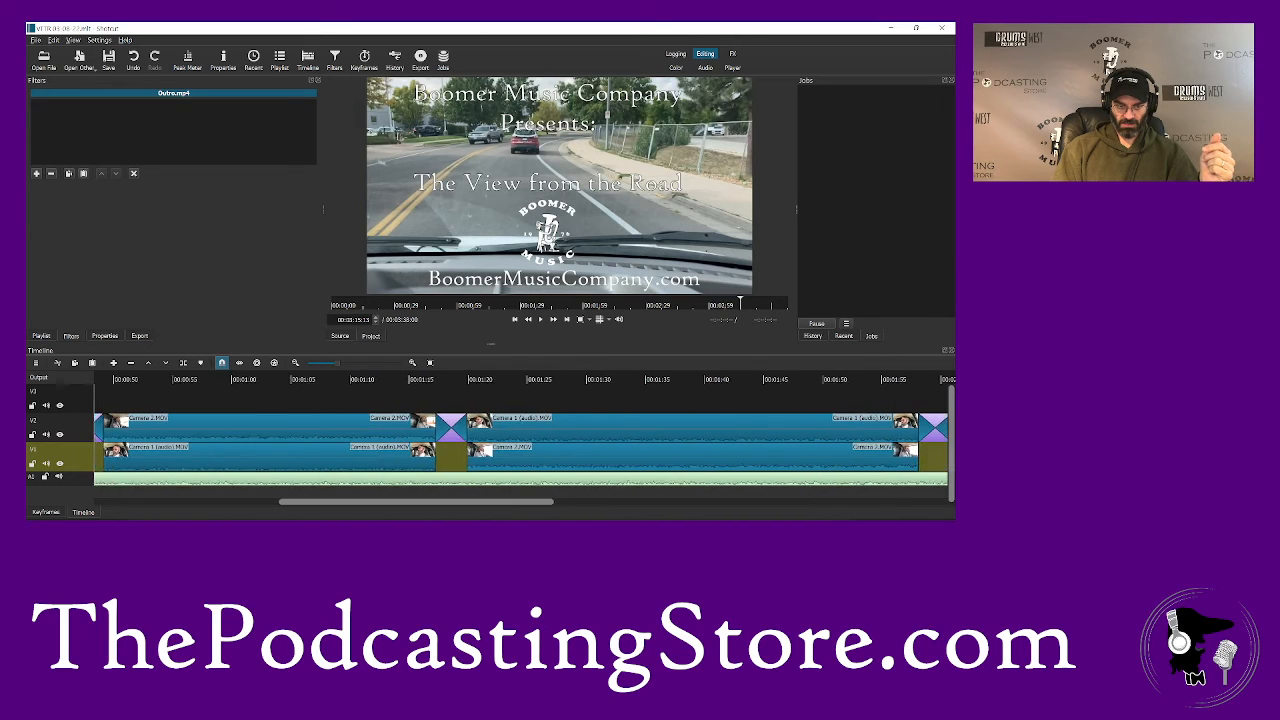
click(307, 380)
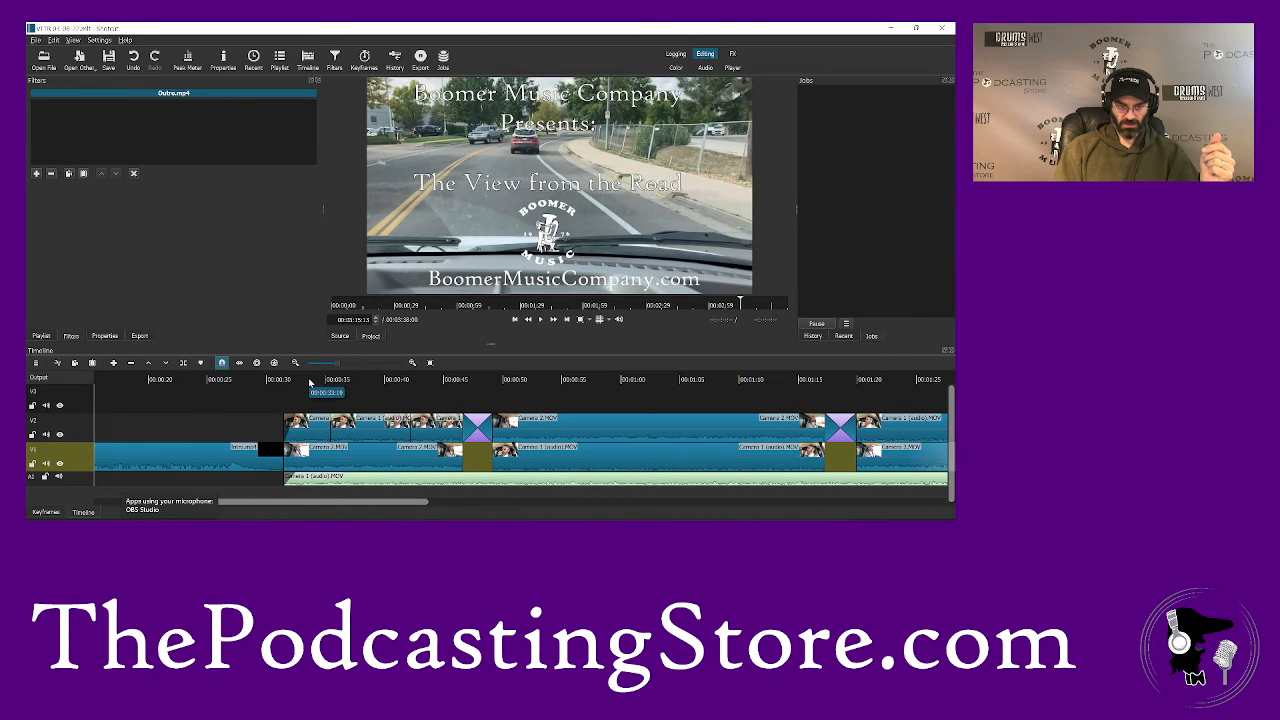
click(515, 320)
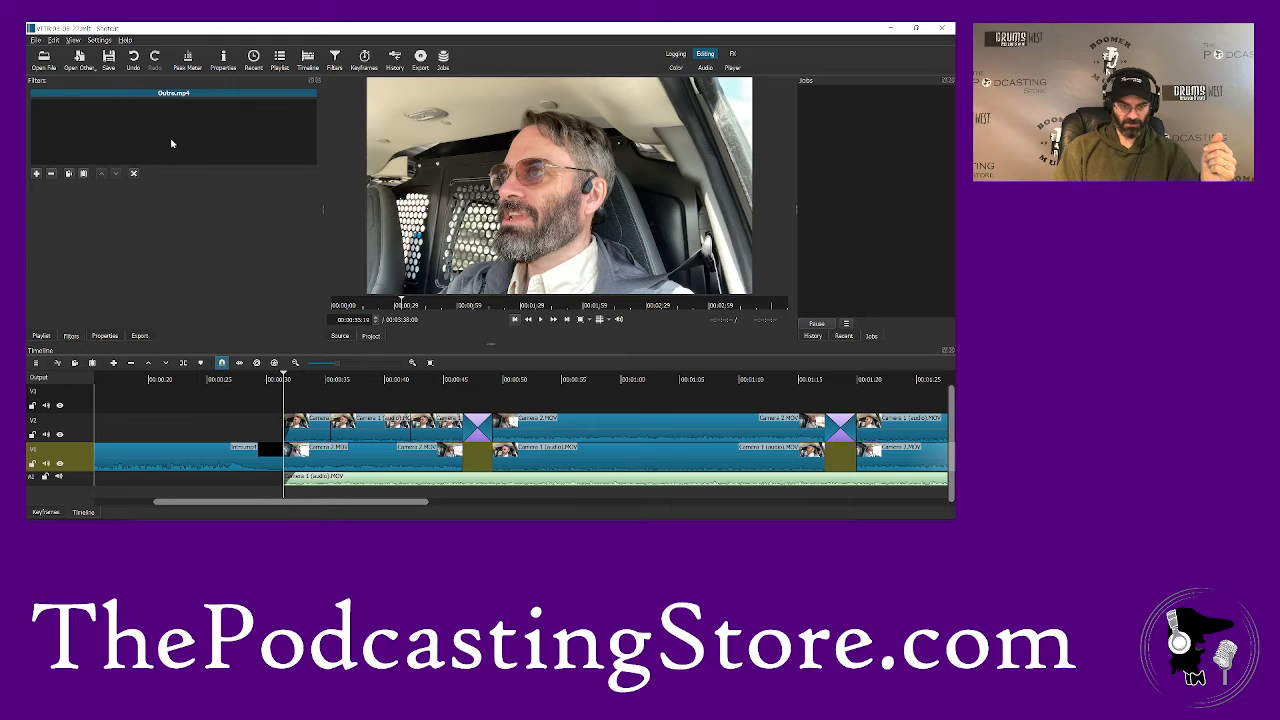
- Open the logo_circle_white image from the Pictures Logos folder and place it on V3 at the end of the intro
click(45, 62)
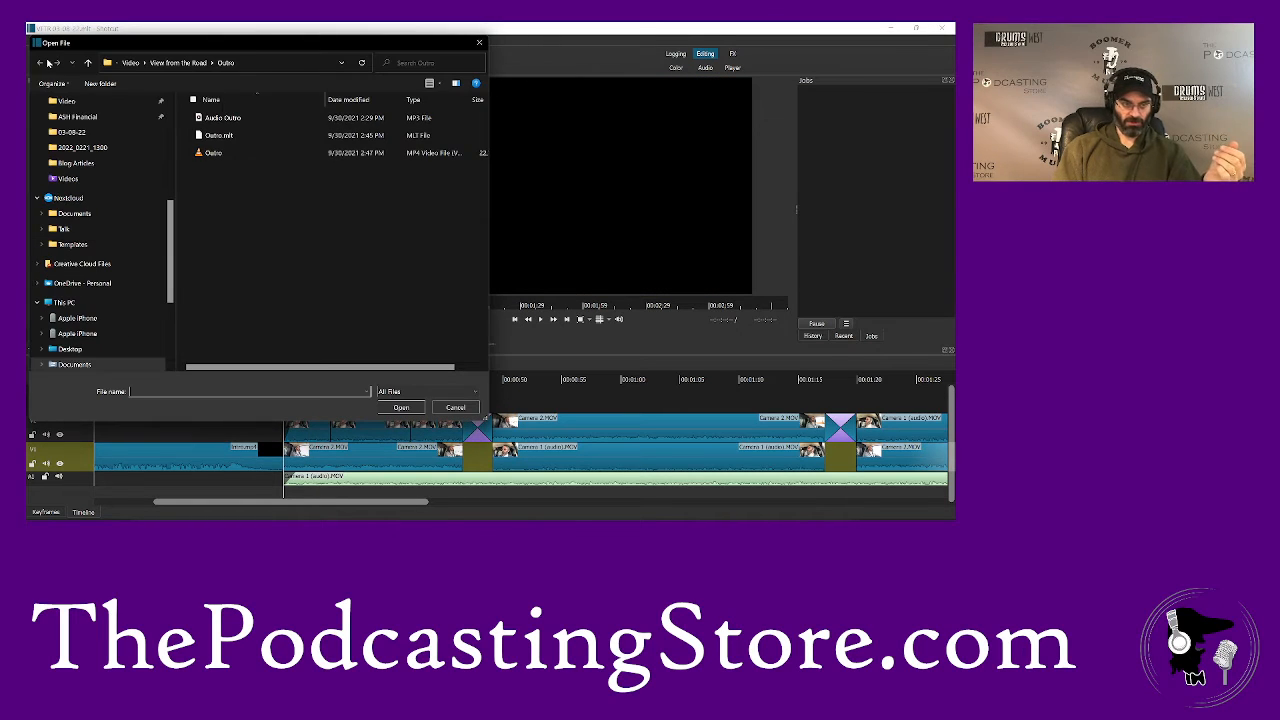
scroll(86, 150, up, 4)
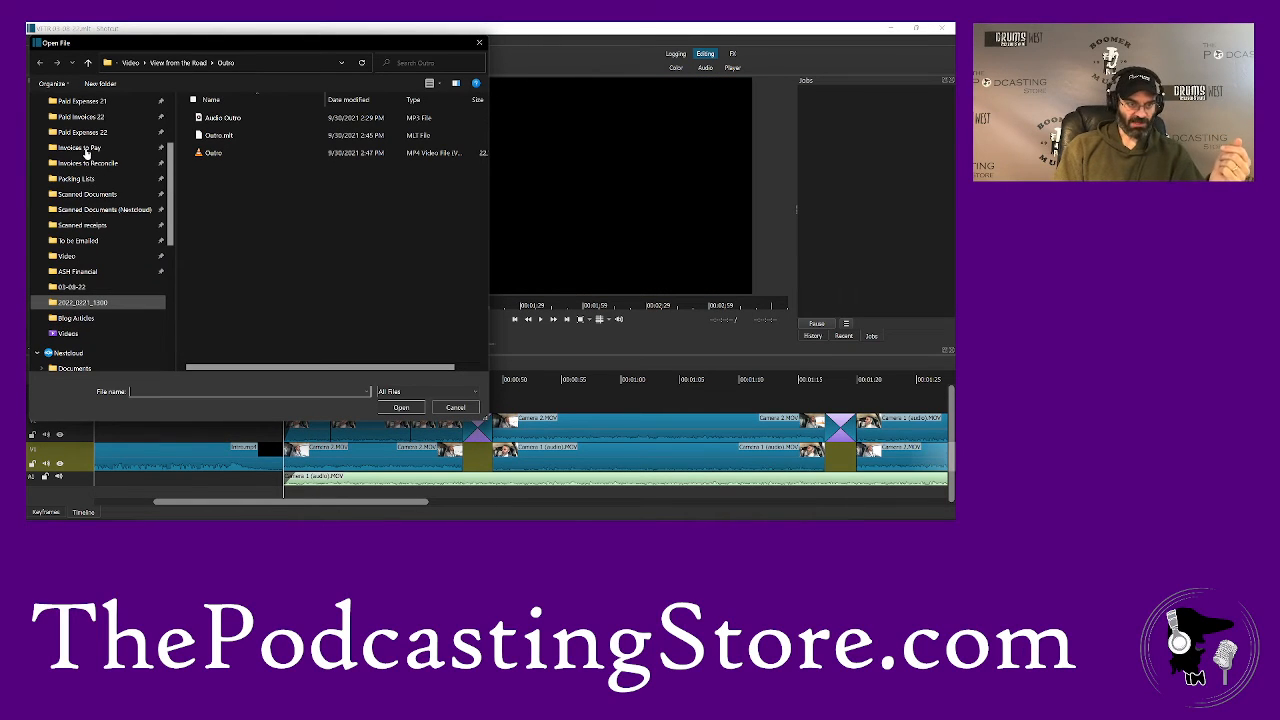
scroll(86, 150, up, 3)
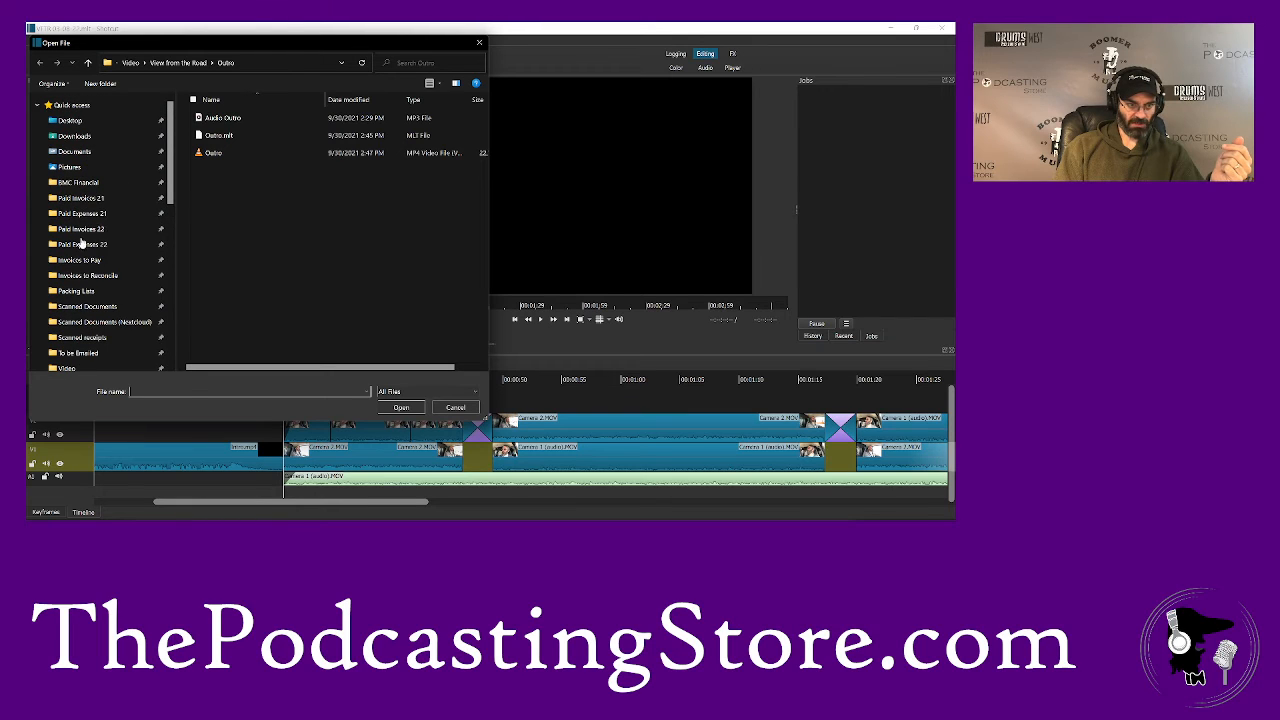
click(73, 170)
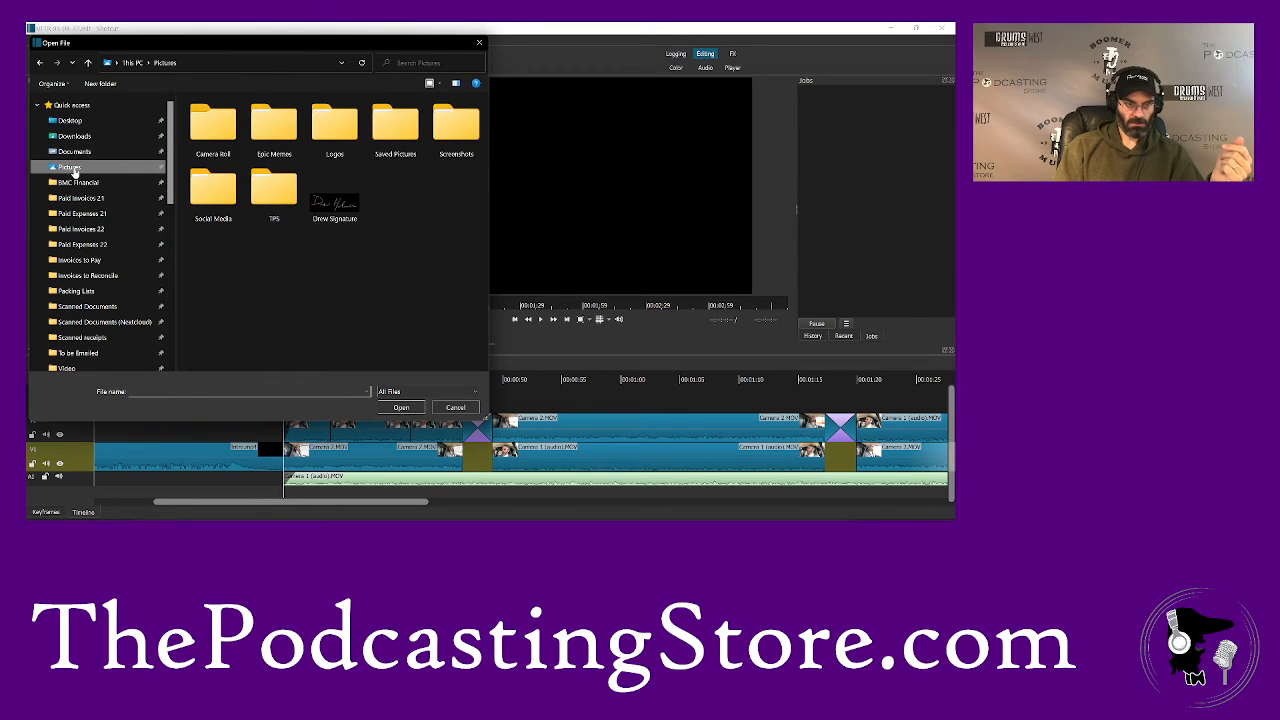
double_click(335, 122)
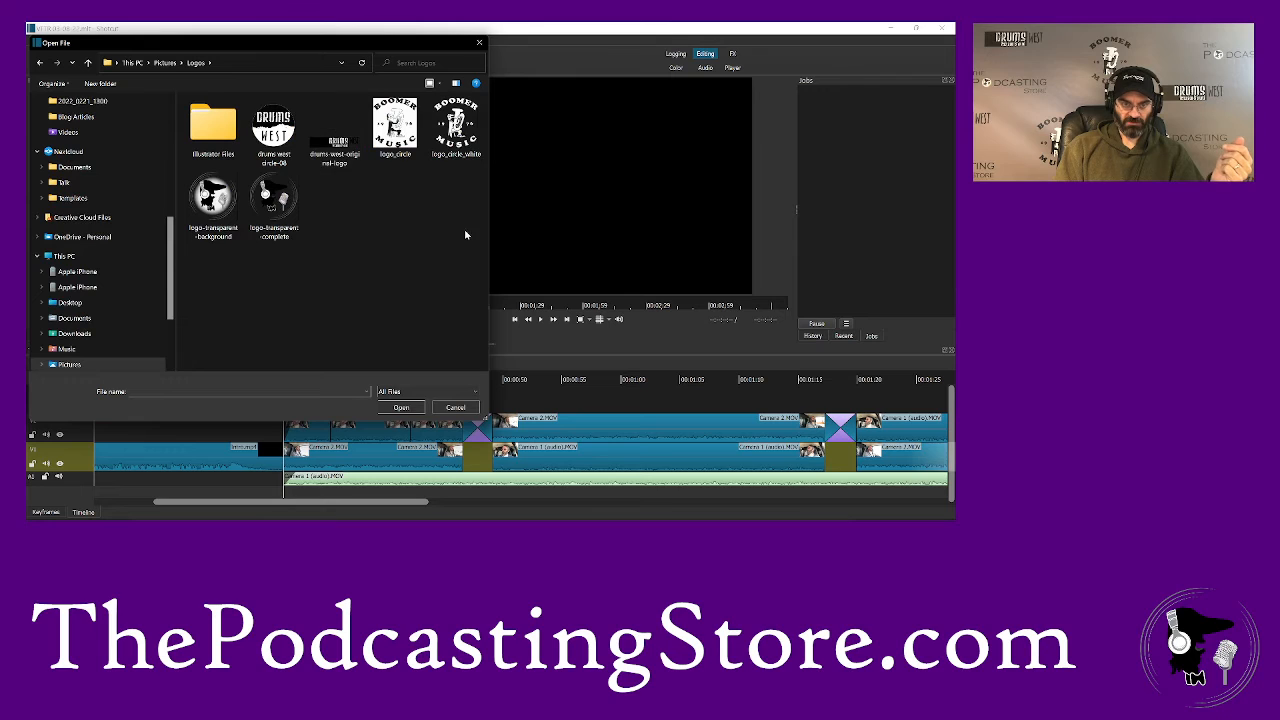
double_click(459, 145)
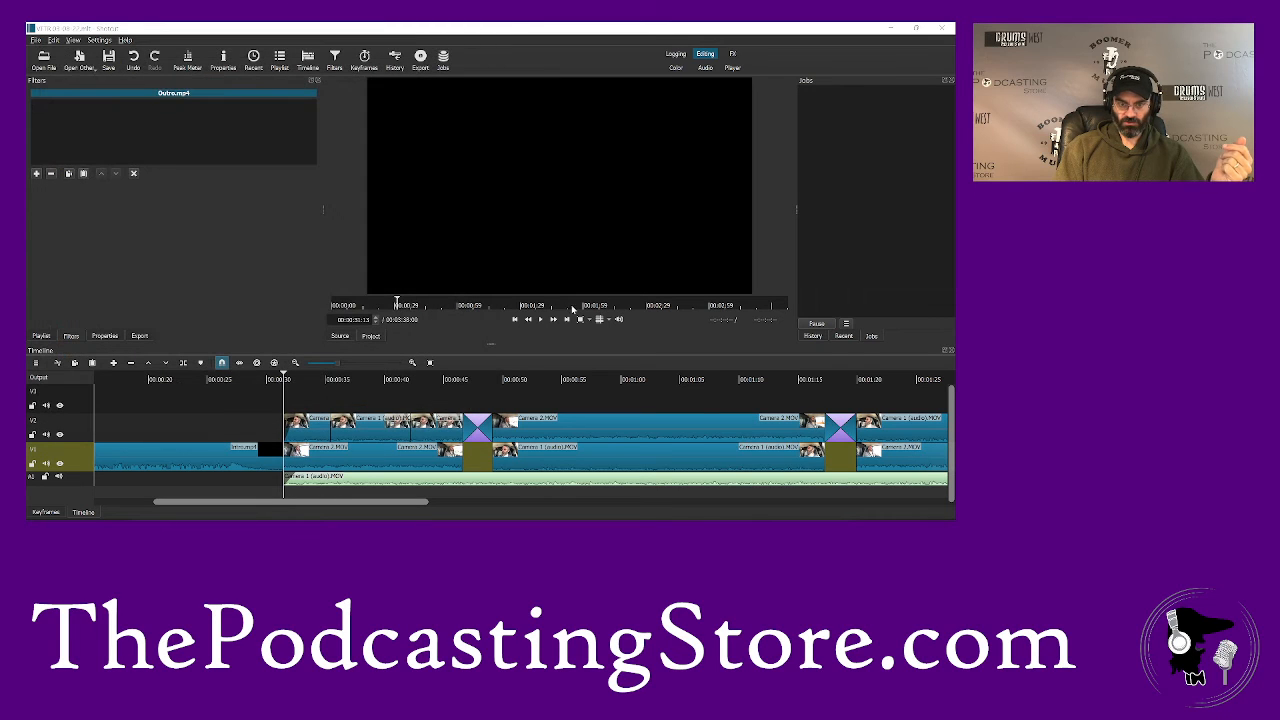
drag(548, 237, 287, 390)
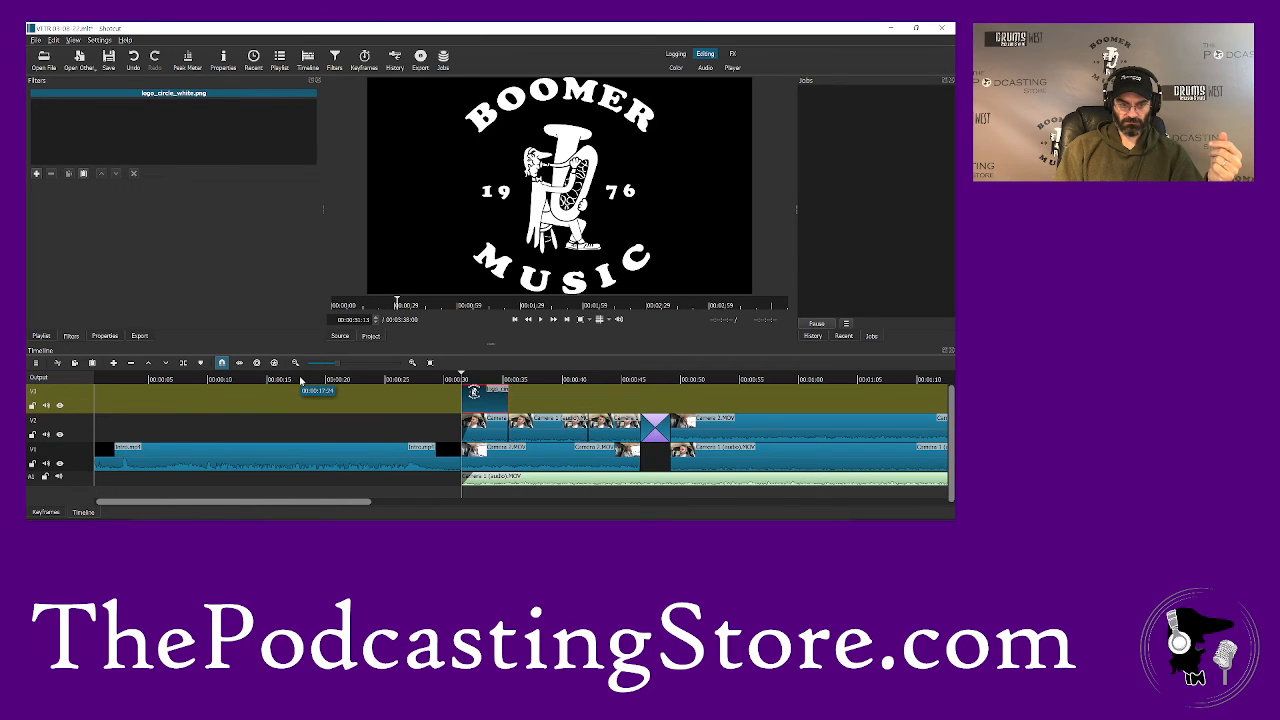
- Add Size, Position & Rotate to the logo clip and shrink the logo to about 17% zoom in the picture's lower-left corner
right_click(486, 383)
click(485, 383)
click(484, 383)
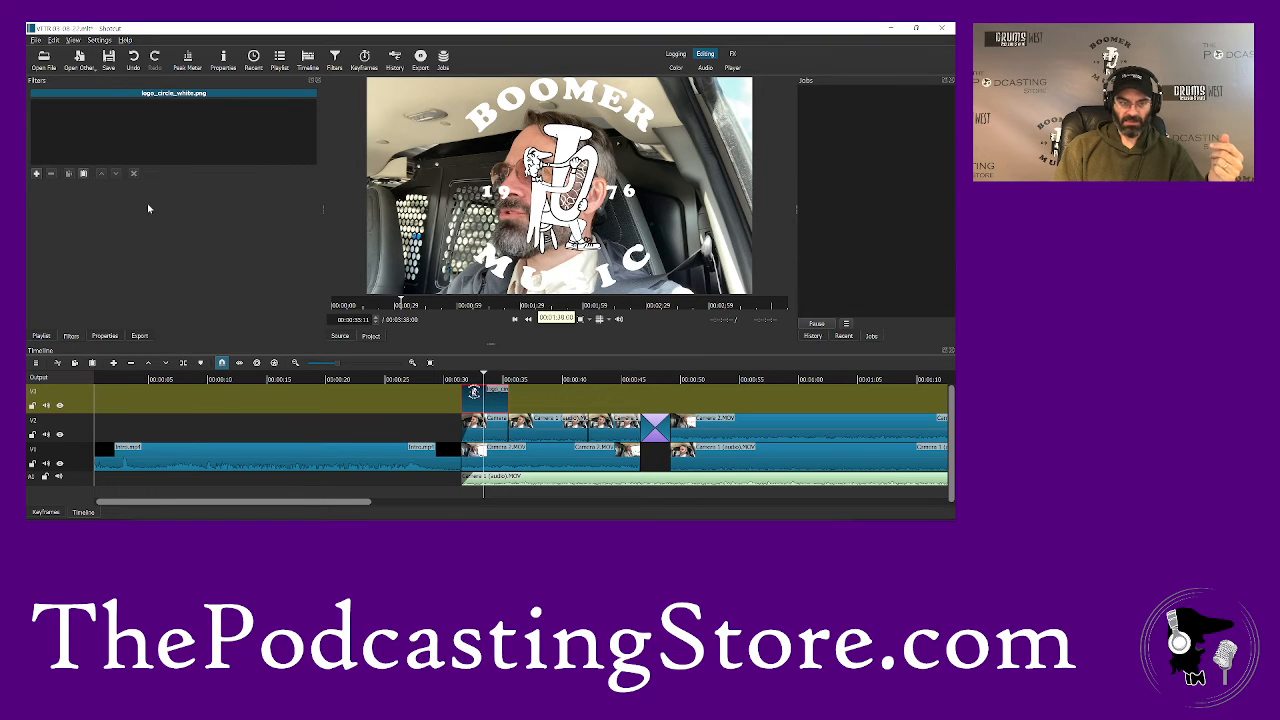
click(37, 174)
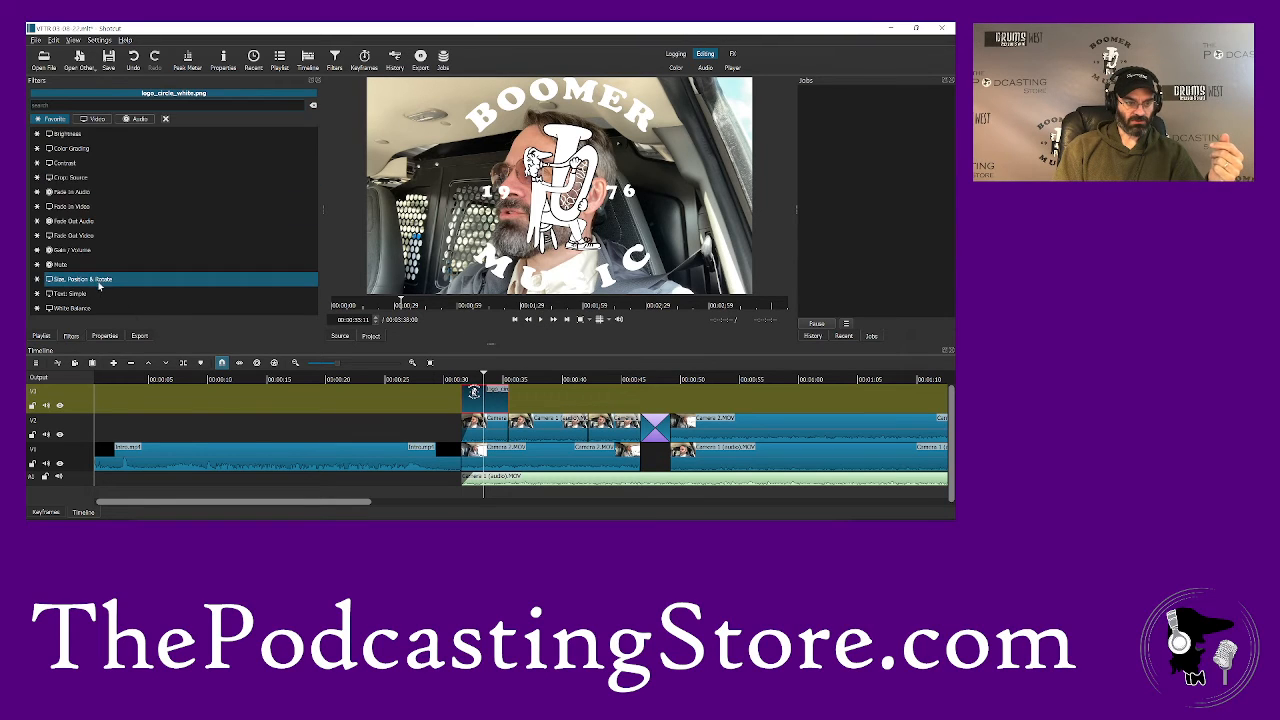
click(97, 282)
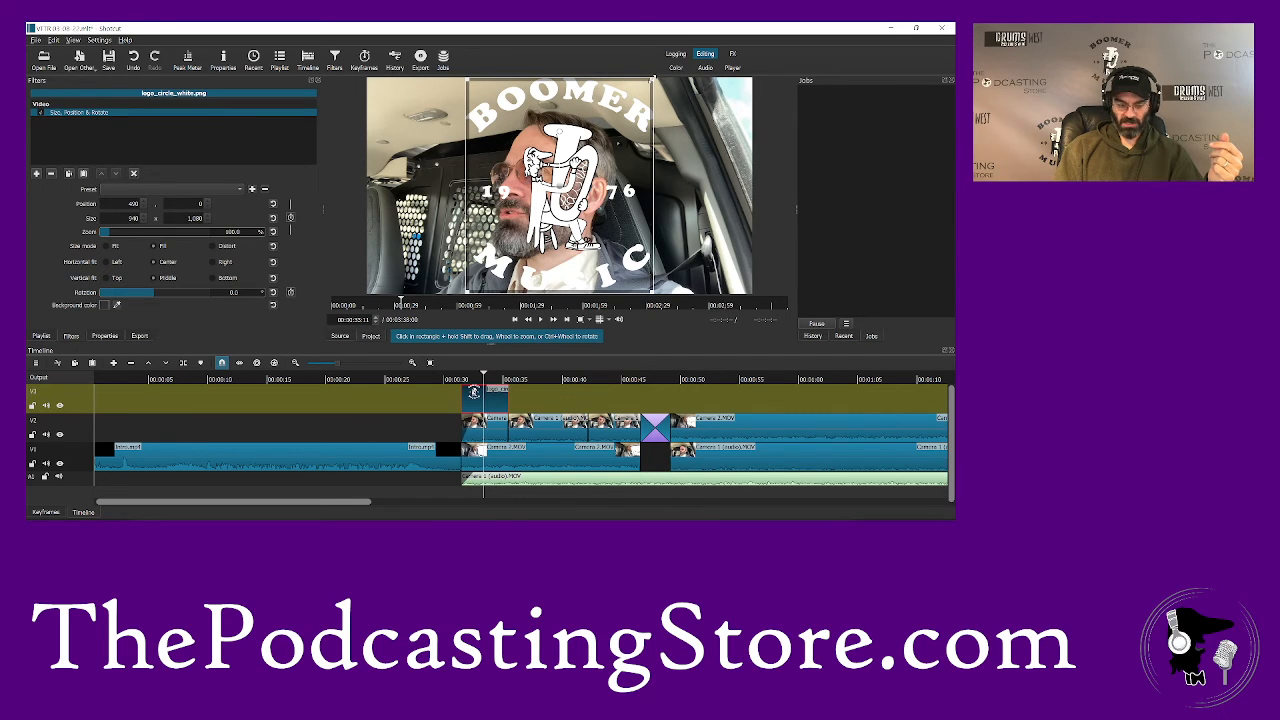
drag(653, 78, 378, 272)
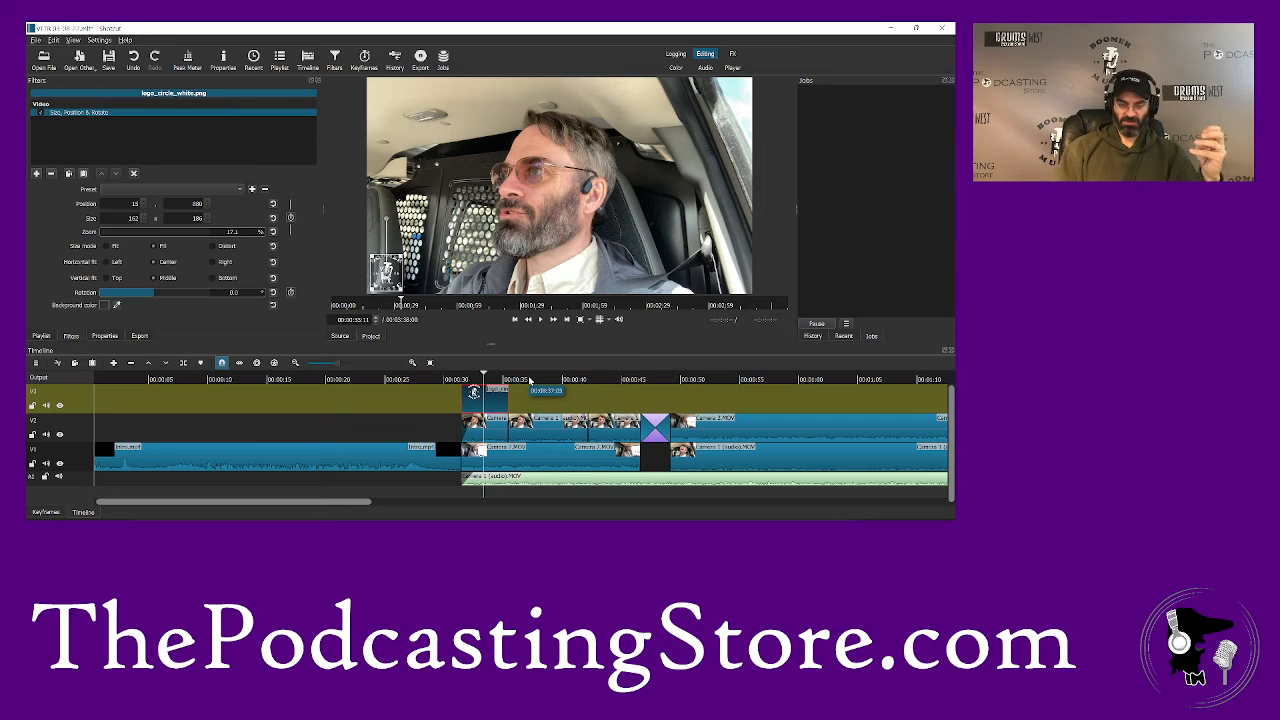
- Add the Fade In Video and Fade Out Video filters to the logo clip on V3
click(37, 174)
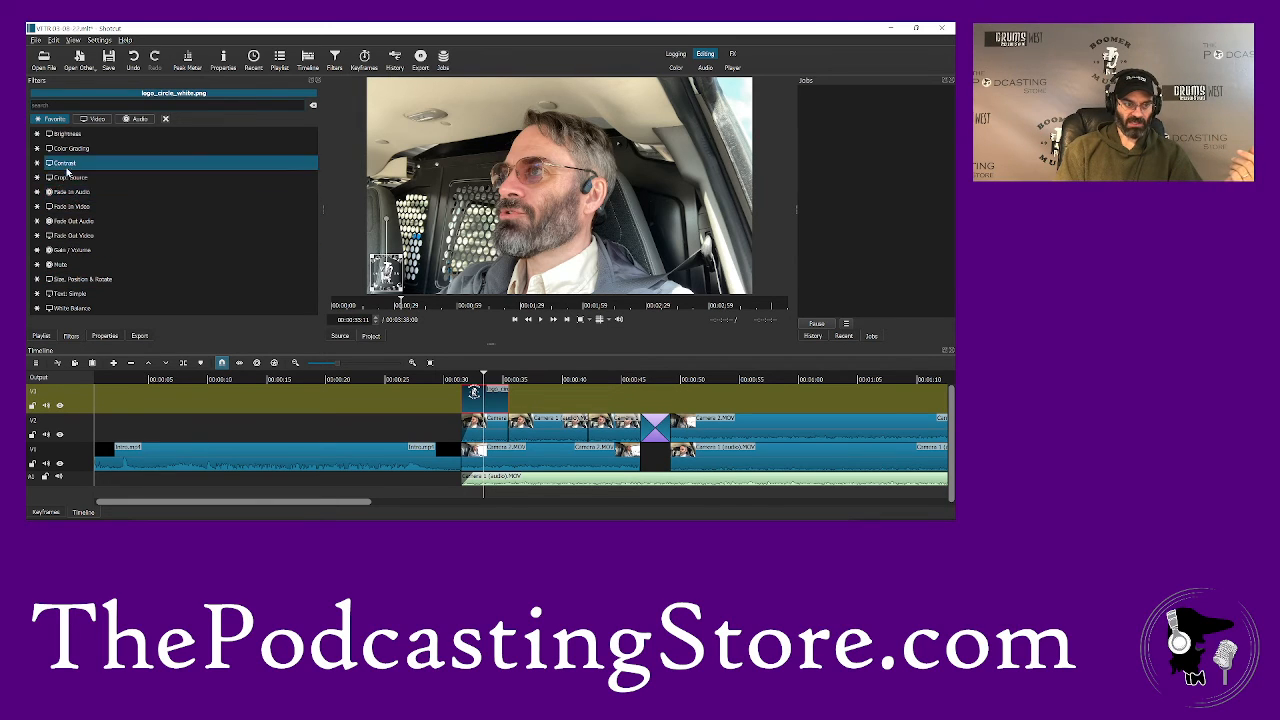
click(75, 208)
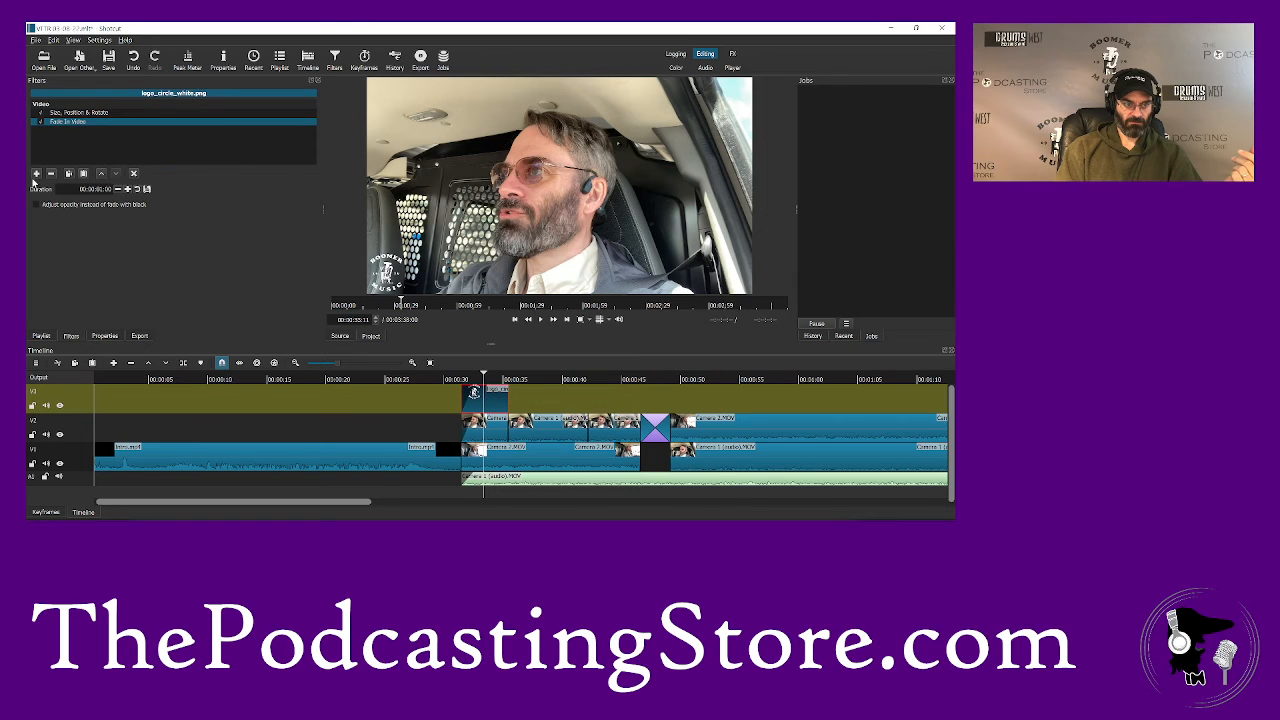
click(36, 175)
click(82, 242)
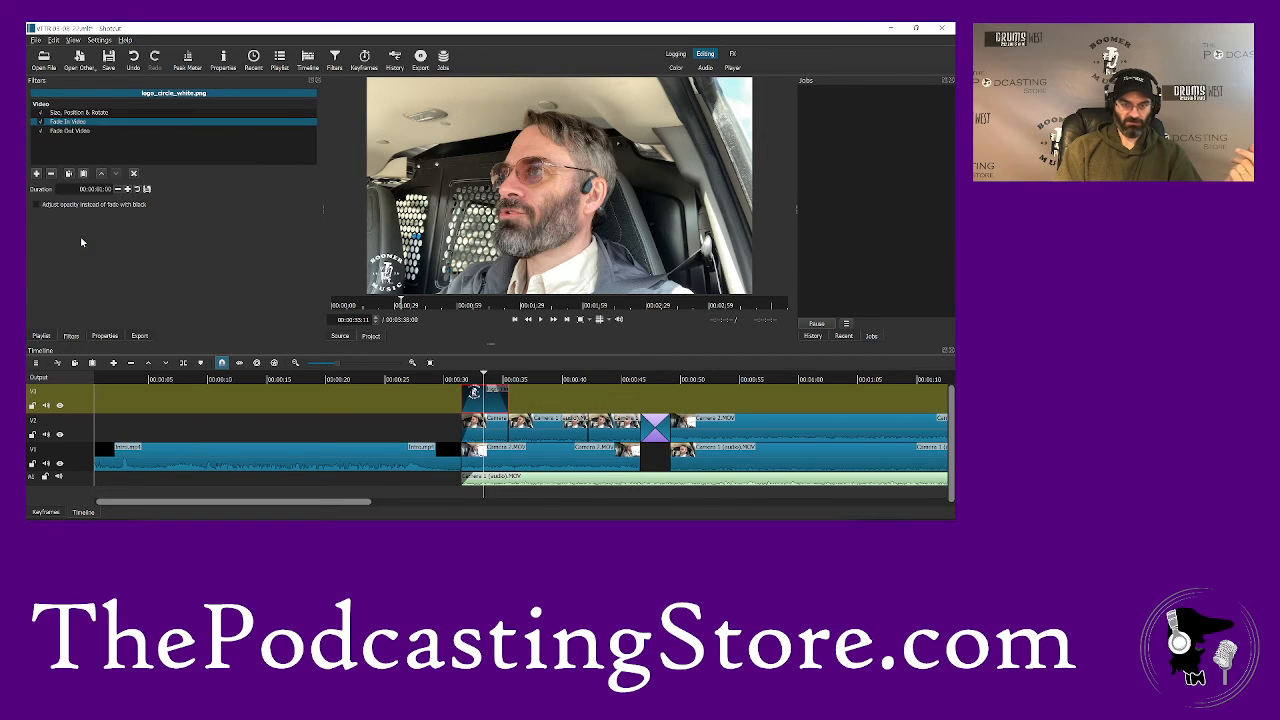
- Extend the end of the logo clip on V3 to the start of the outro, at about 3:11
drag(507, 400, 900, 398)
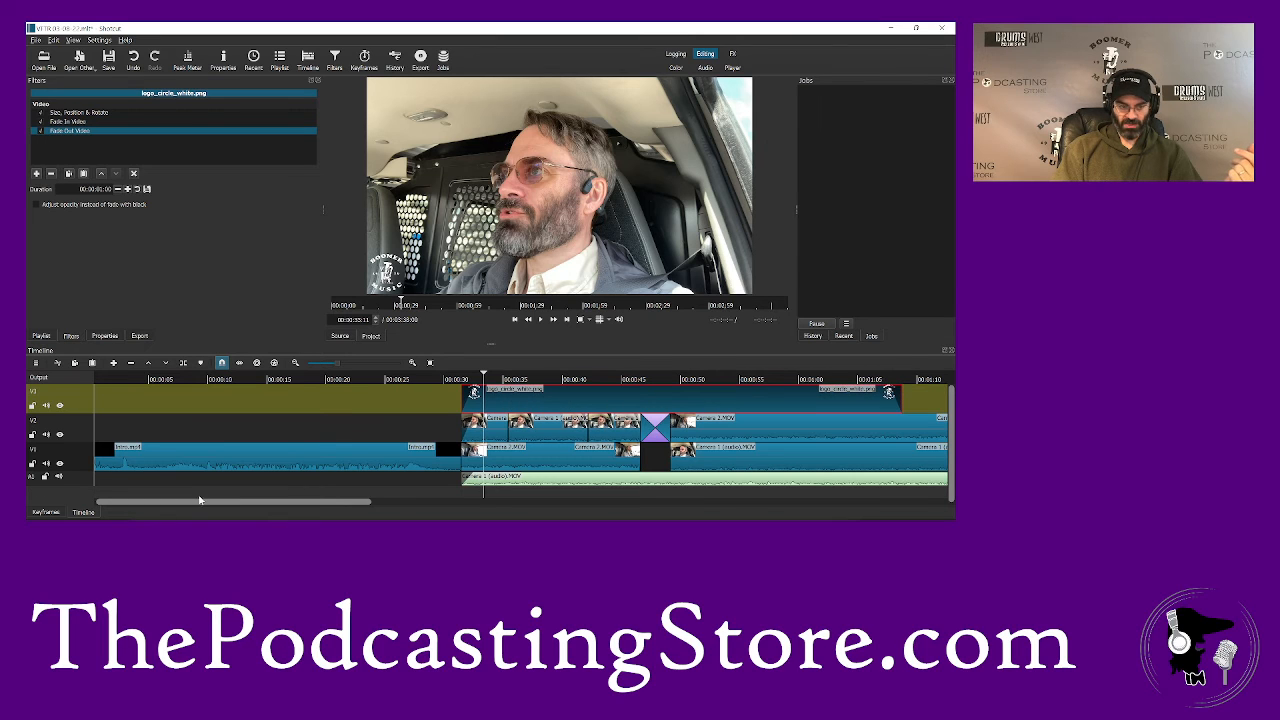
drag(202, 505, 387, 505)
drag(324, 393, 903, 393)
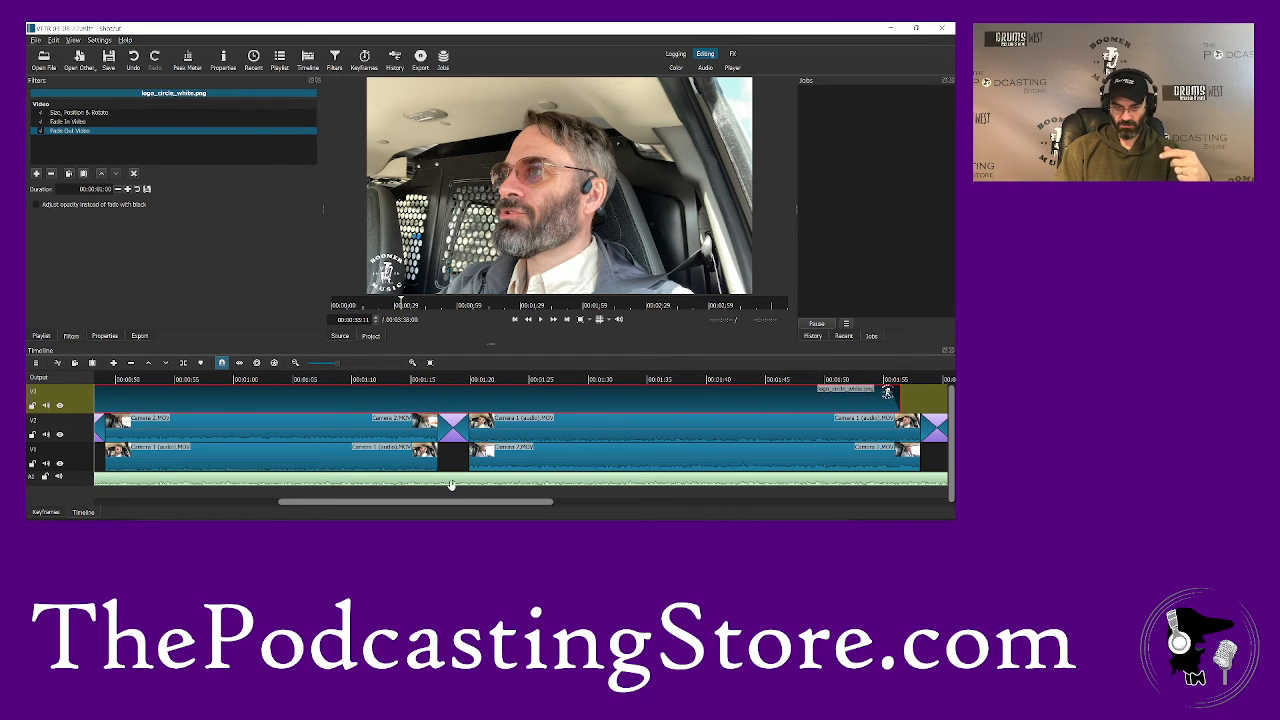
drag(472, 506, 679, 504)
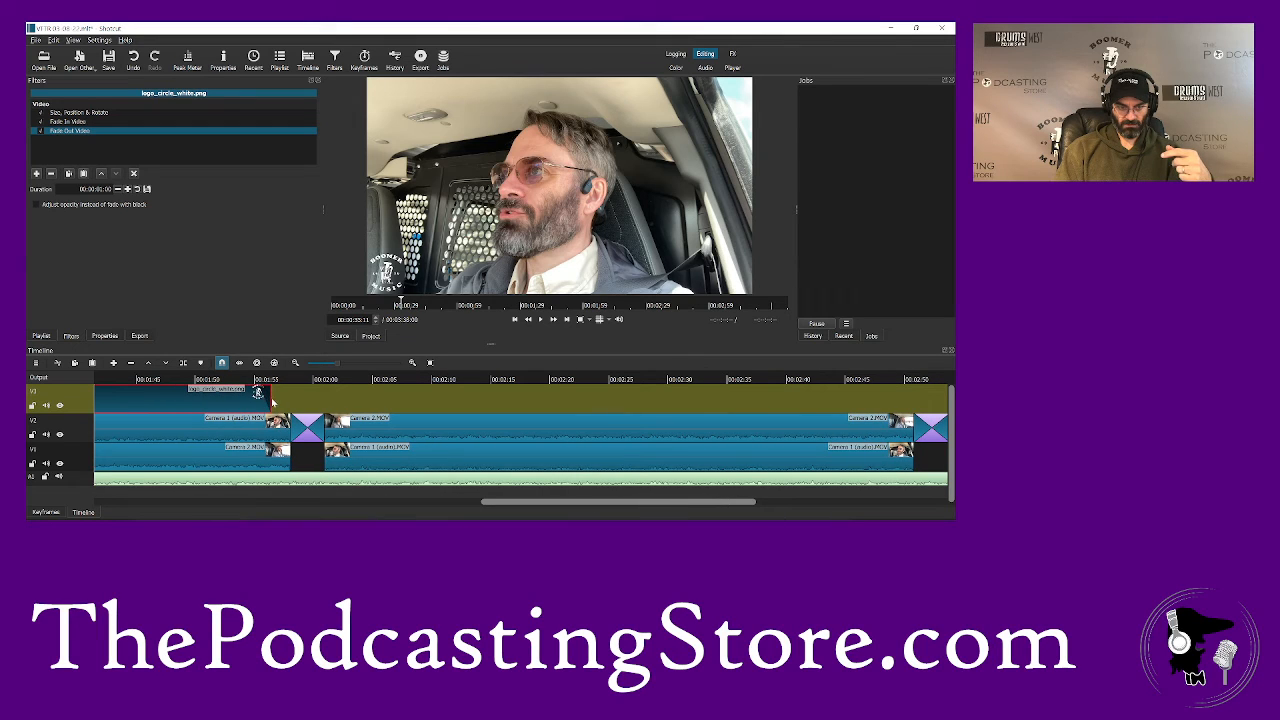
drag(264, 393, 863, 403)
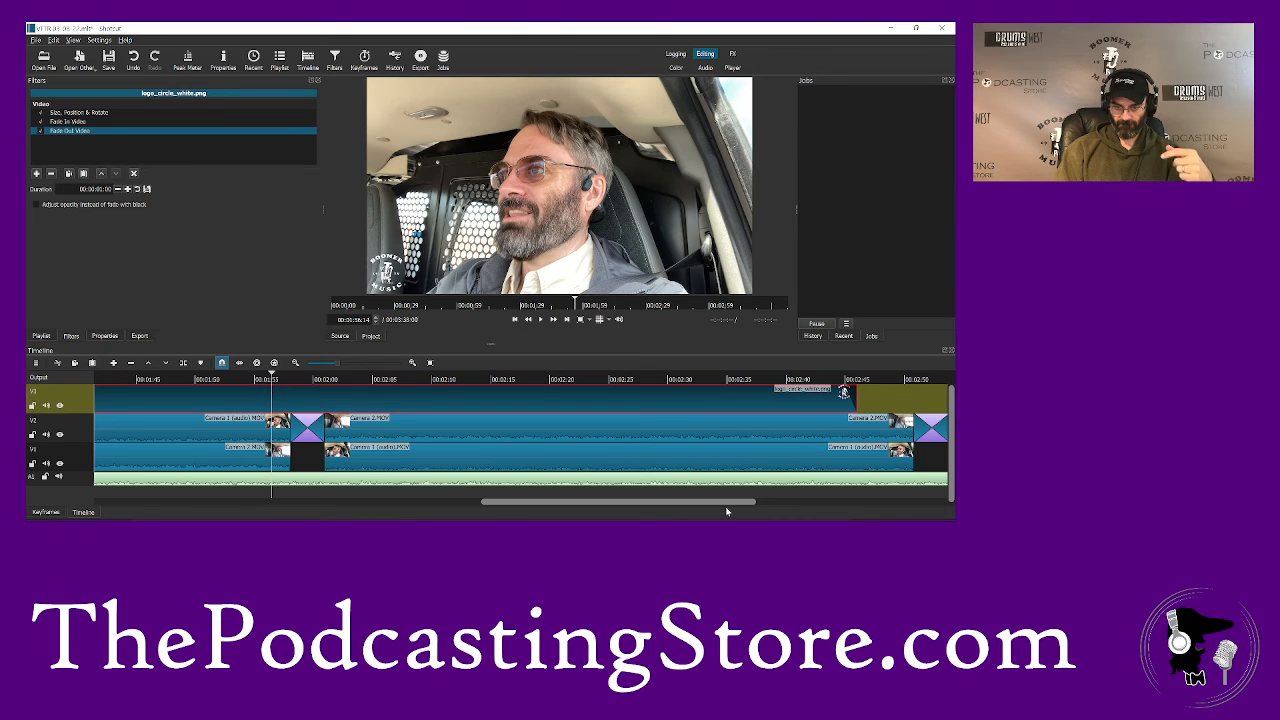
drag(712, 504, 852, 505)
drag(410, 392, 745, 395)
- Check the logo overlay at about 3:00, 2:44 and during the camera transition at about 2:52, and save the project
click(590, 379)
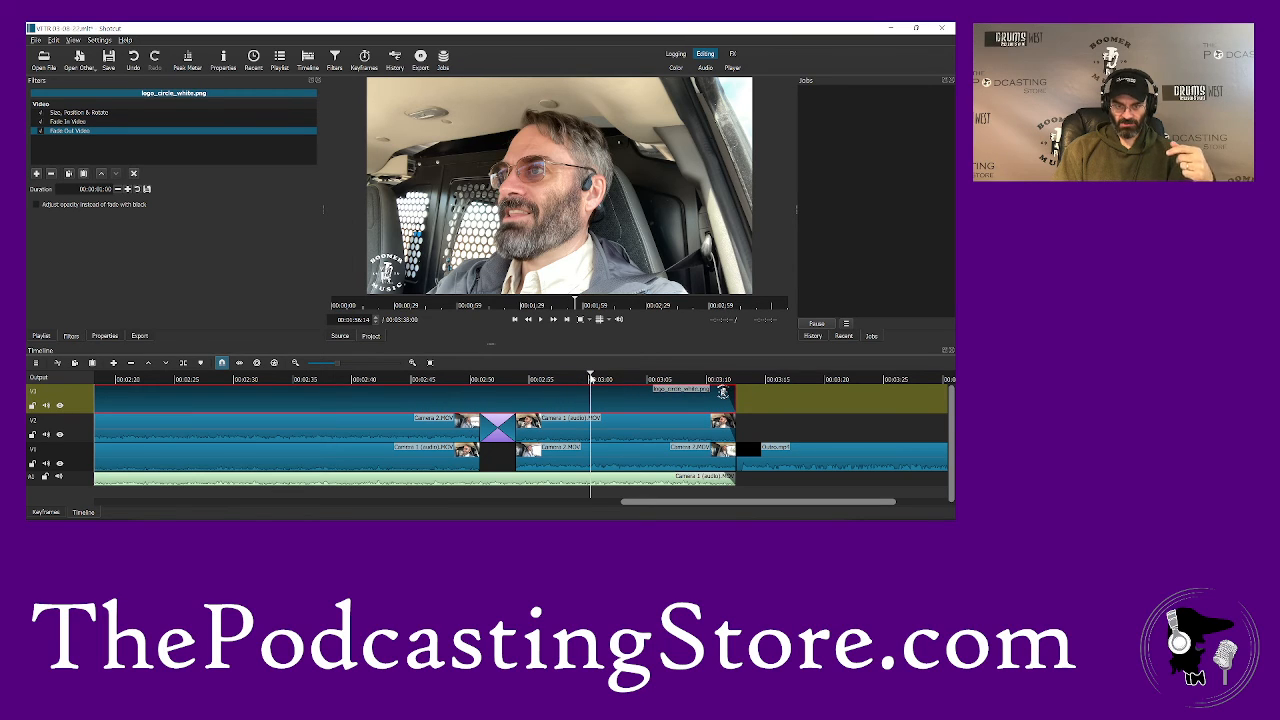
click(400, 379)
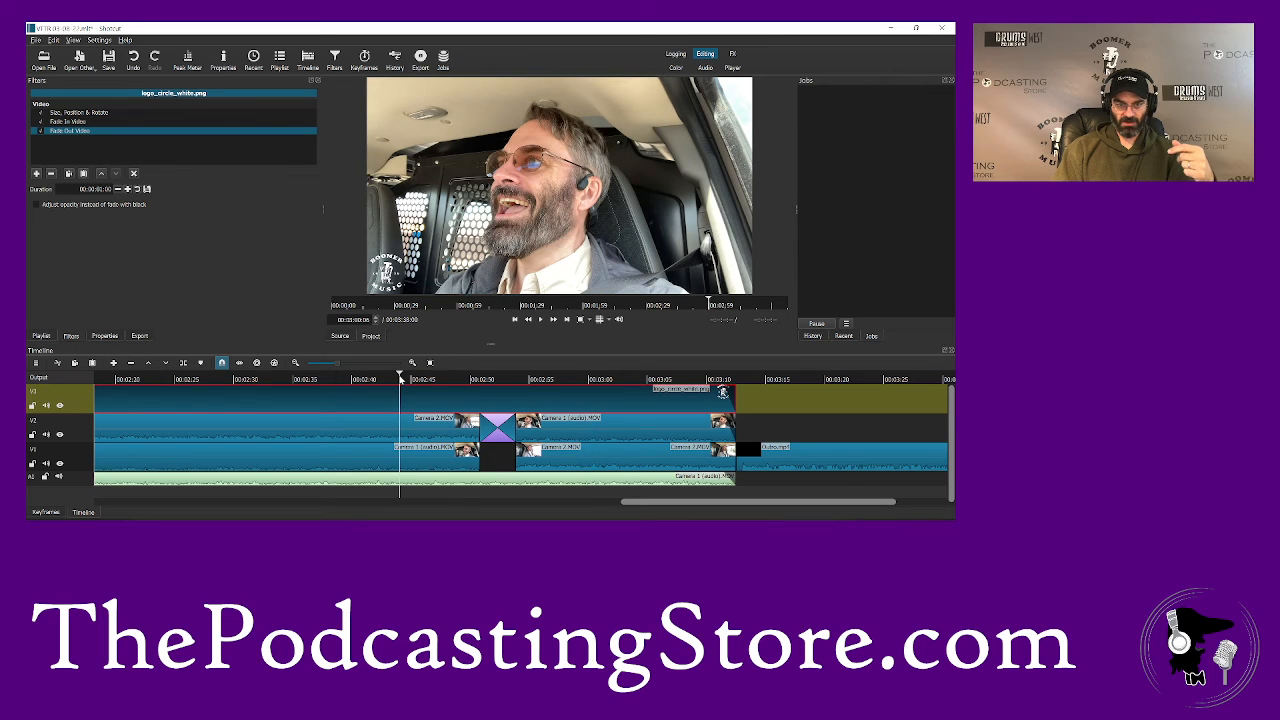
click(497, 379)
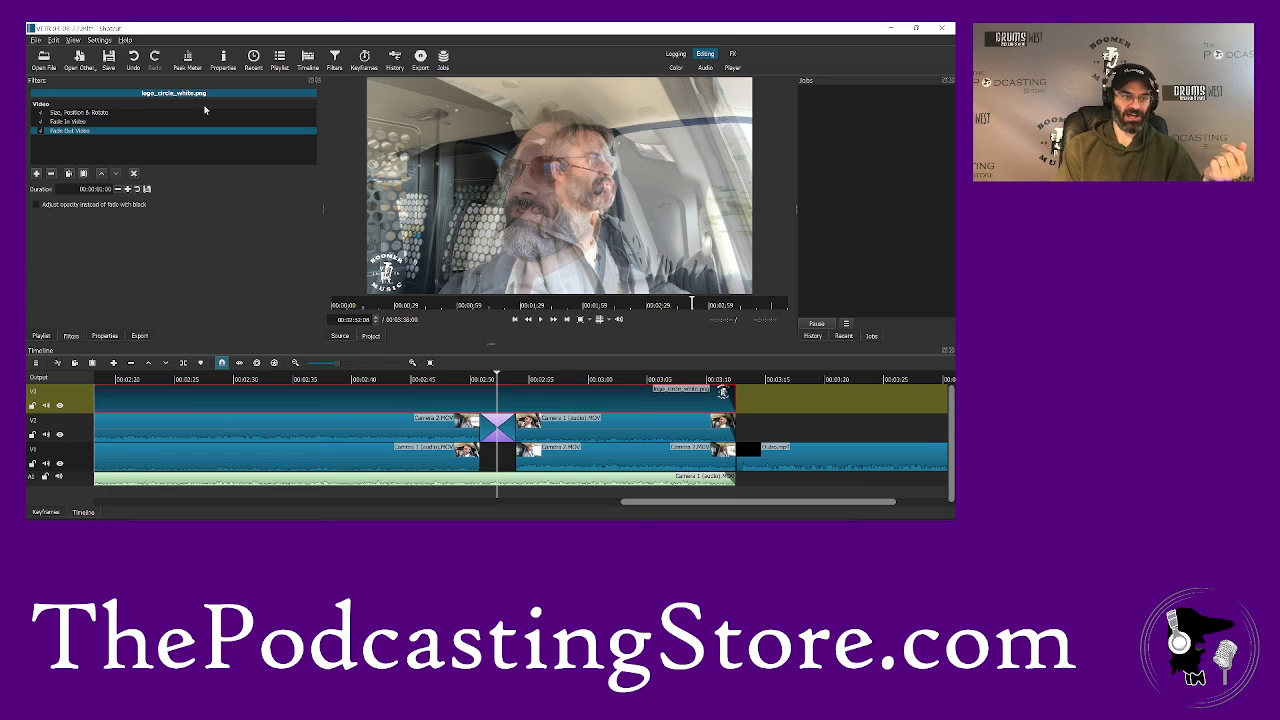
click(109, 57)
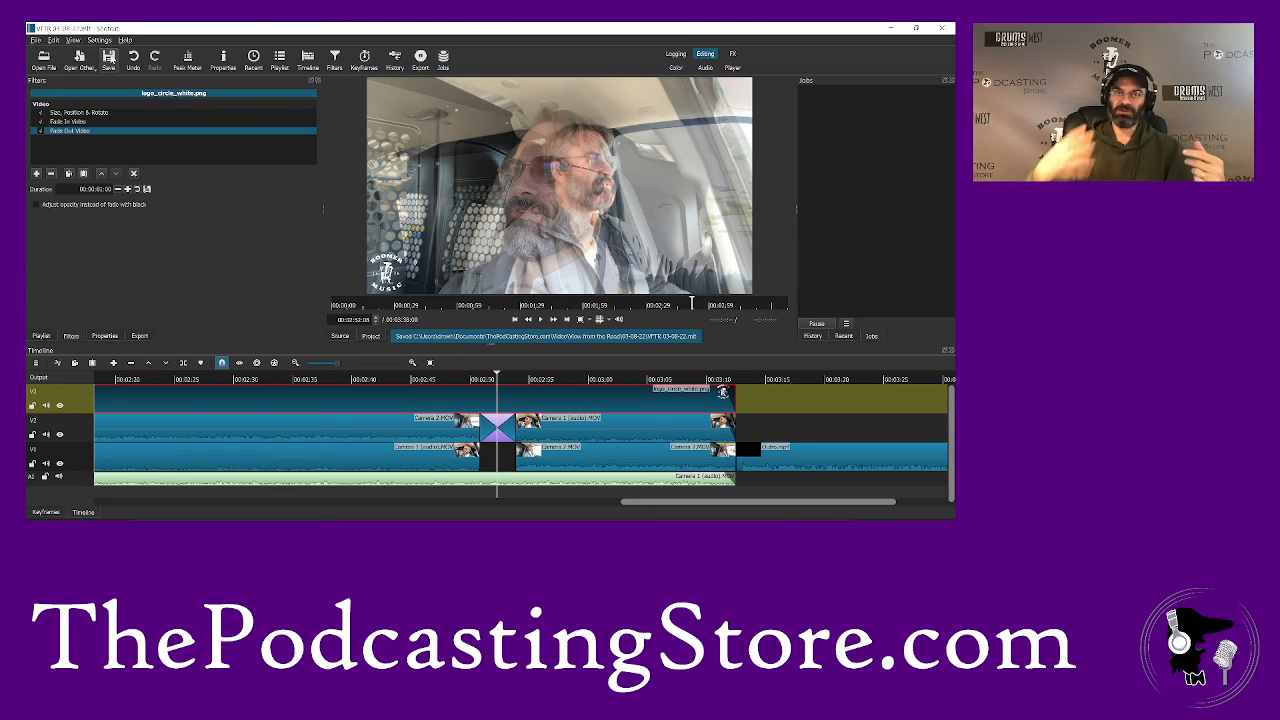